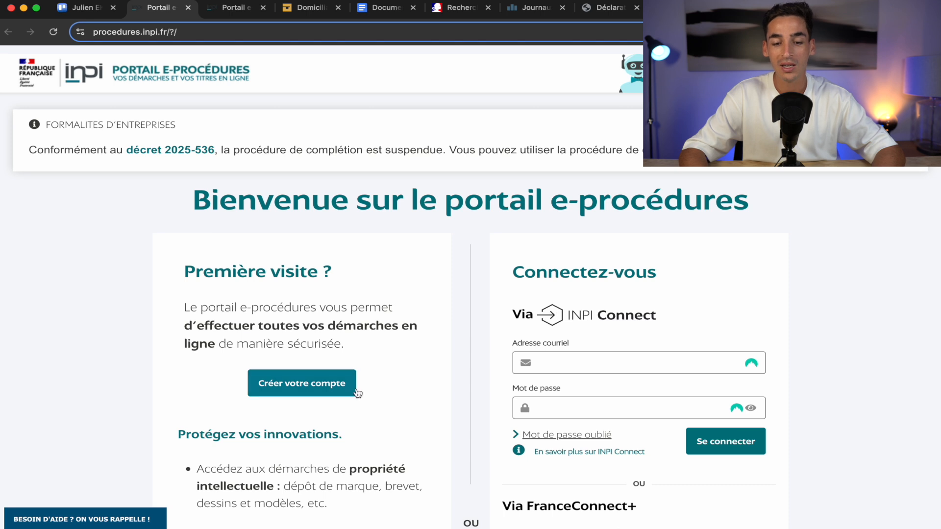
Switch to the INPI tab and open the 'Créer, modifier ou cesser une entreprise' service.
scroll(304, 383, down, 3)
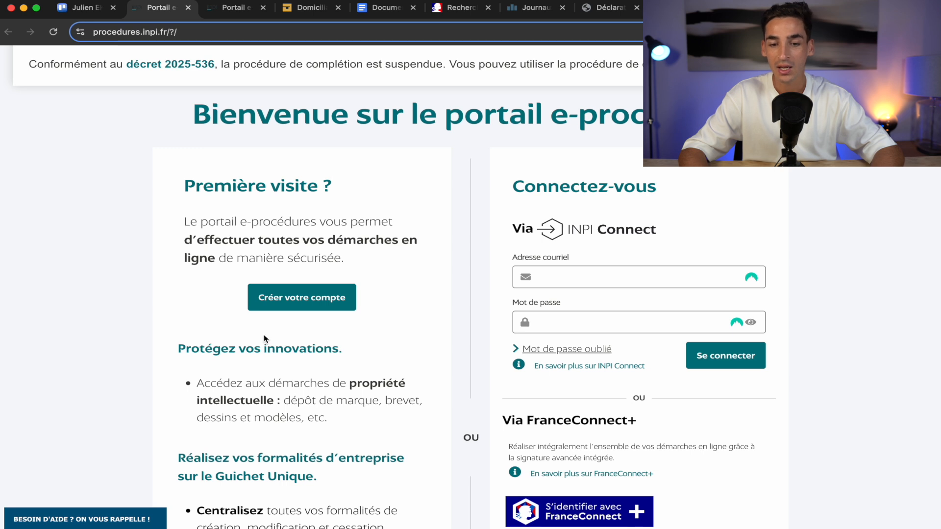
scroll(734, 403, down, 4)
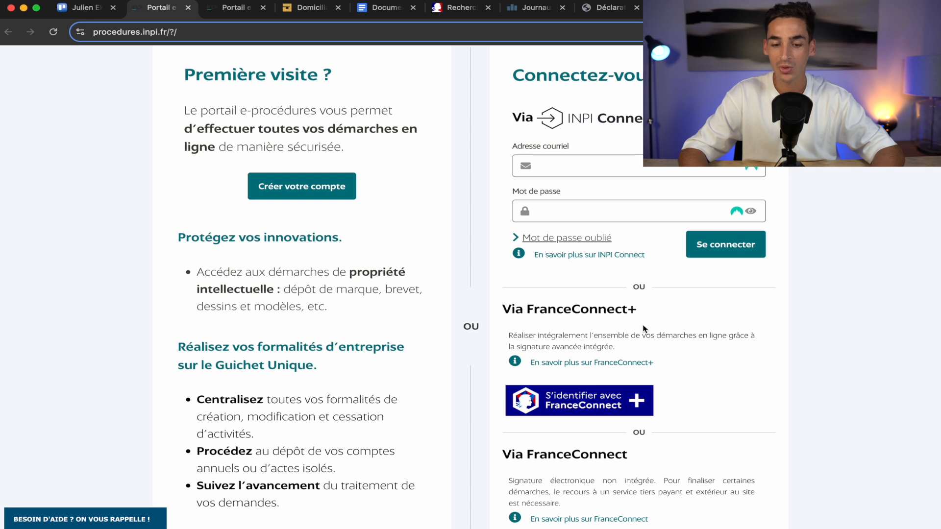
scroll(643, 328, down, 3)
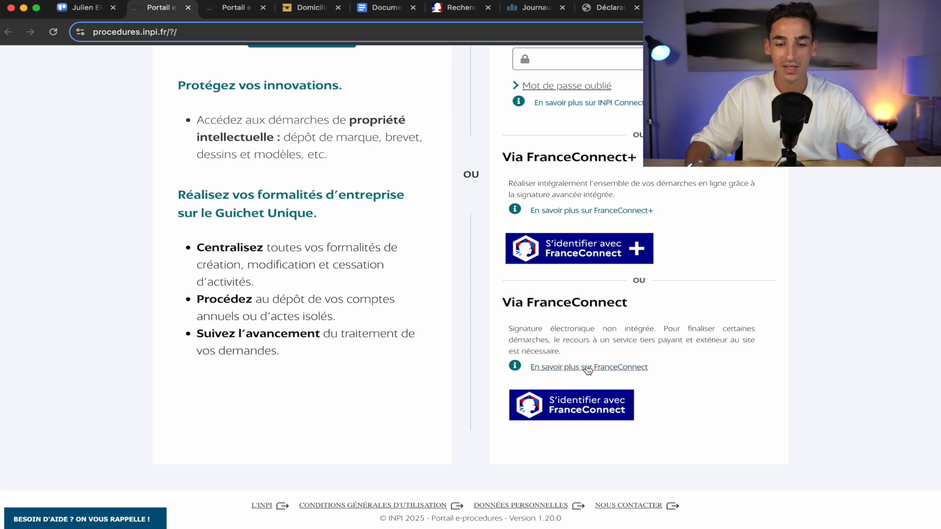
scroll(588, 368, up, 7)
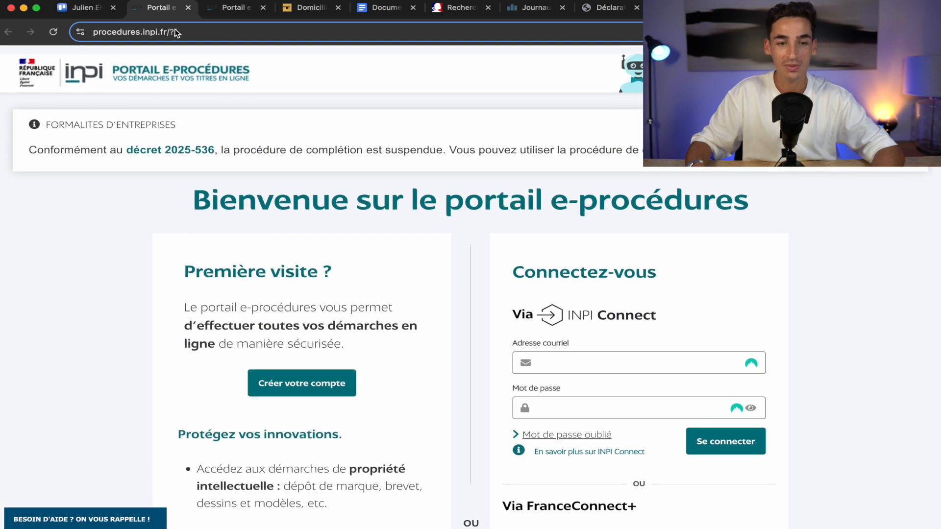
click(234, 7)
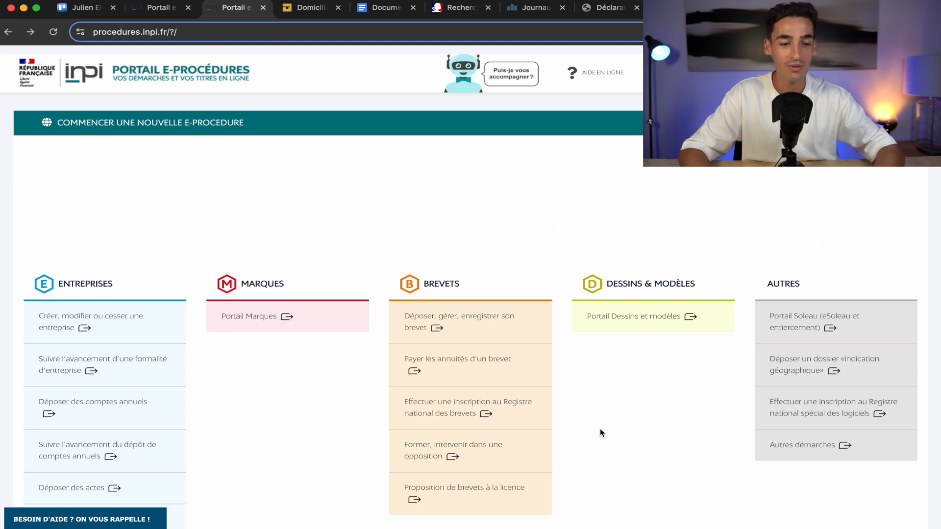
click(80, 321)
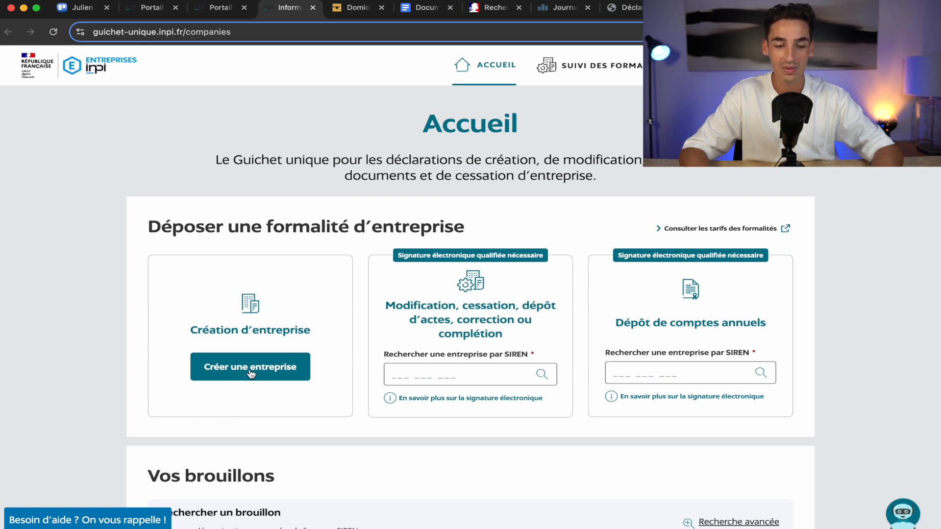
Start 'Créer une entreprise', continue to the form, then go back to the recommendations page.
click(232, 372)
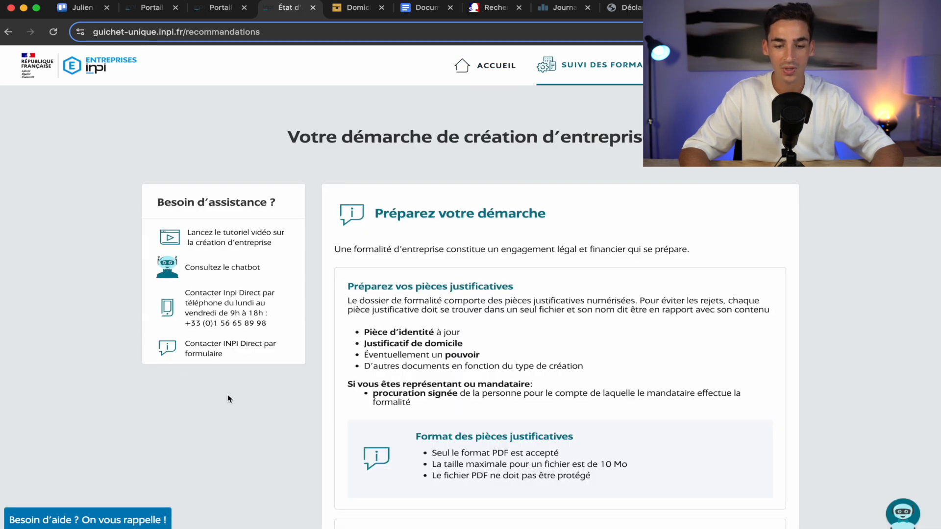
scroll(277, 420, down, 7)
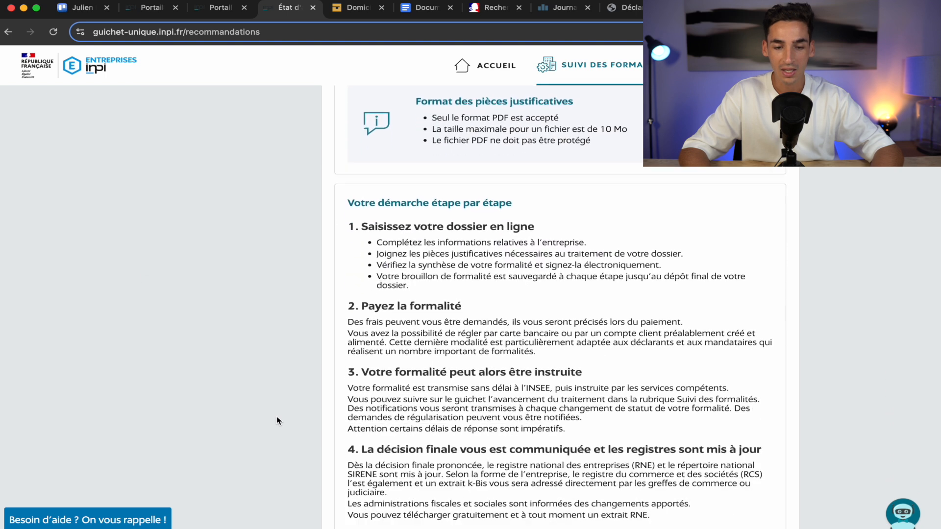
scroll(277, 420, down, 3)
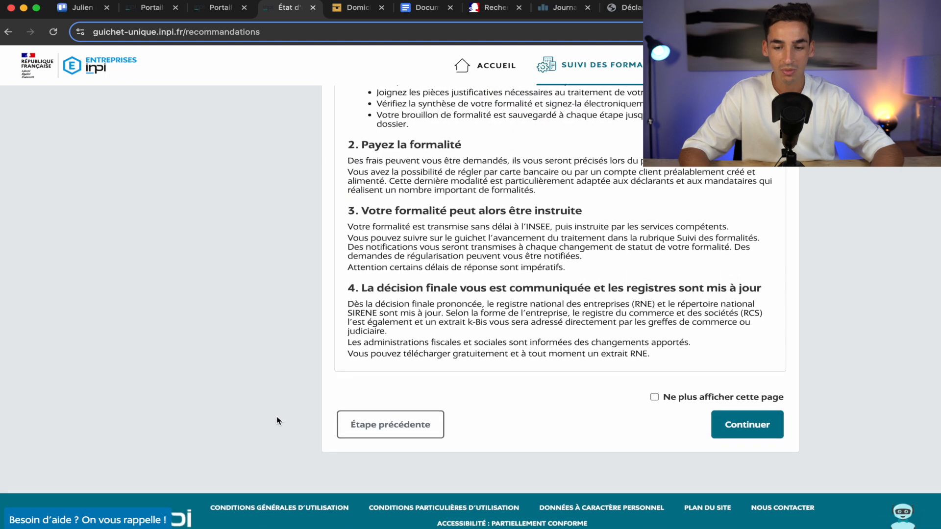
click(744, 431)
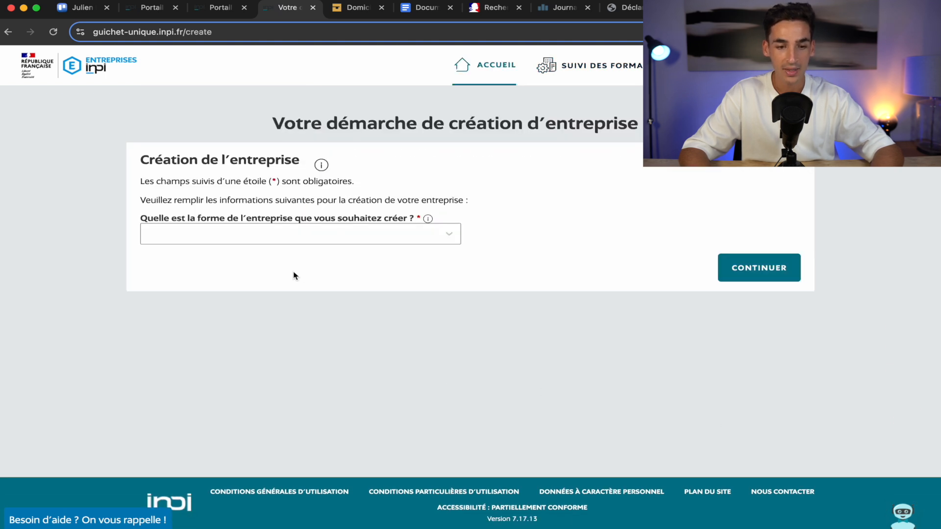
click(9, 32)
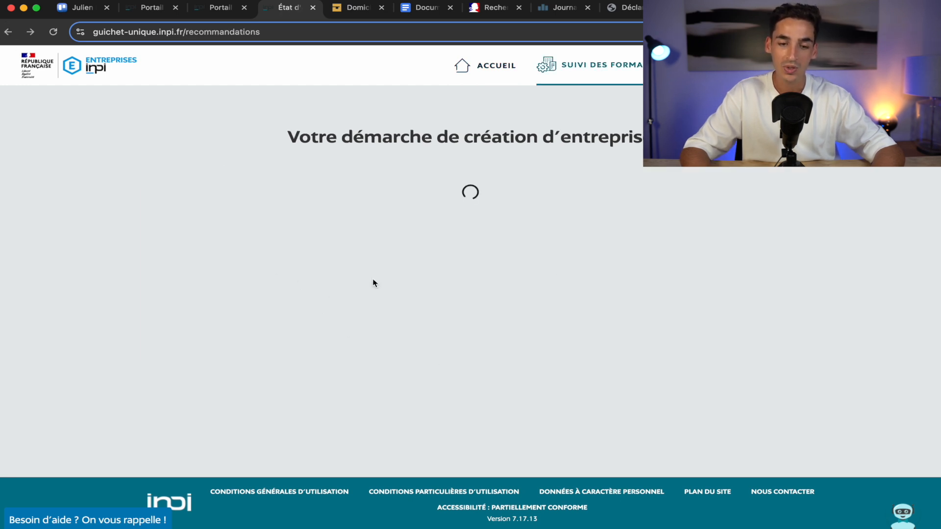
Compare LegalPlace's SASU packs (Basique 0€, Standard 99€, Express), then return to the INPI portal.
scroll(487, 276, down, 7)
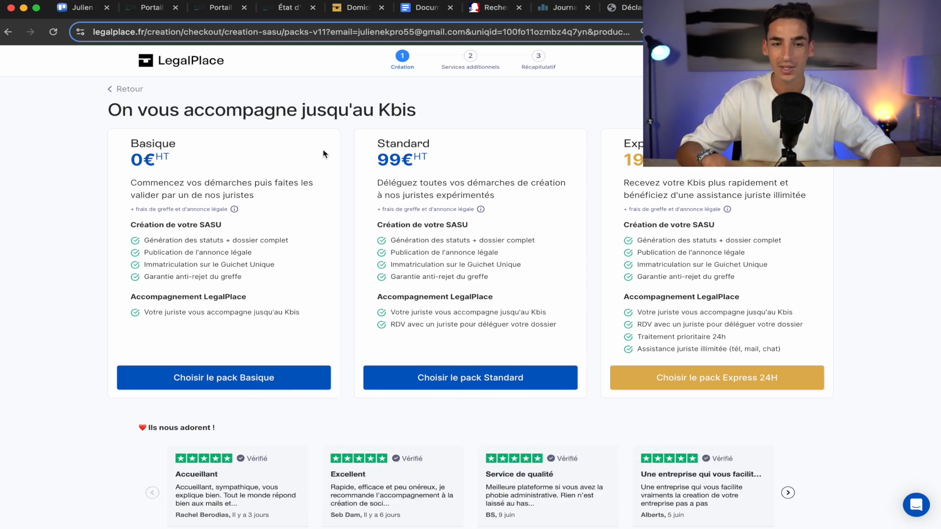
click(210, 8)
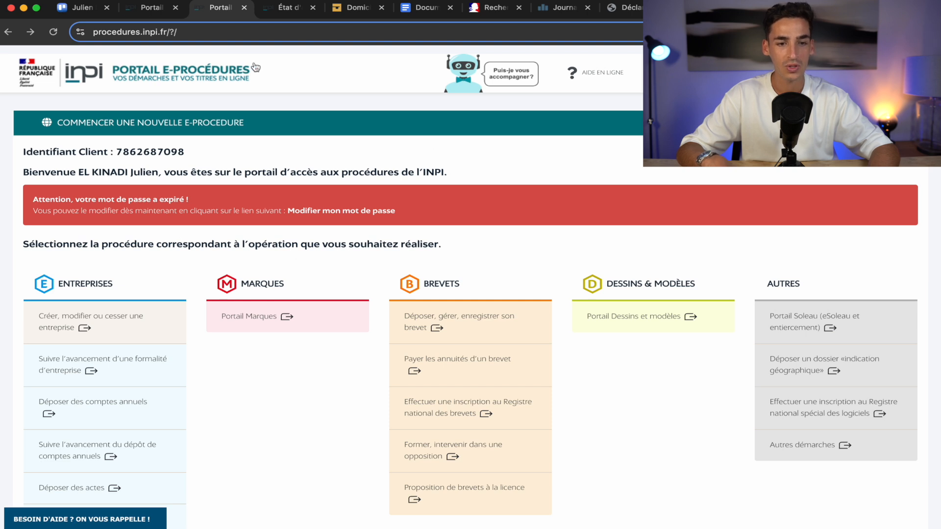
Begin the creation form as a Personne morale with Société unipersonnelle as the legal form.
click(281, 16)
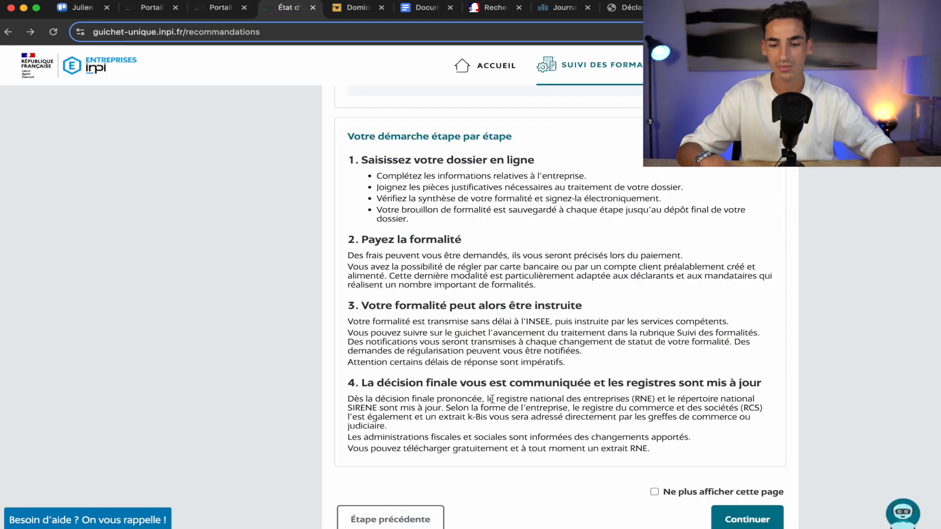
scroll(491, 400, down, 2)
click(743, 408)
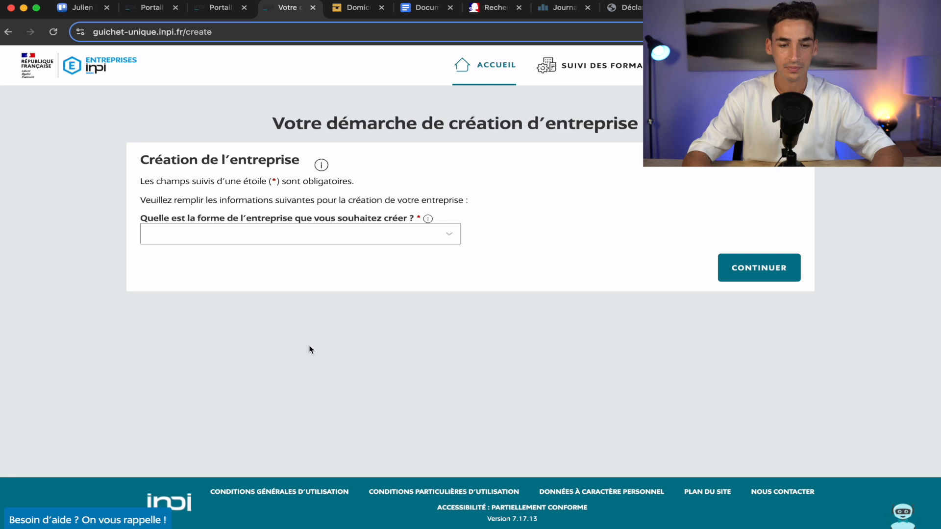
click(361, 235)
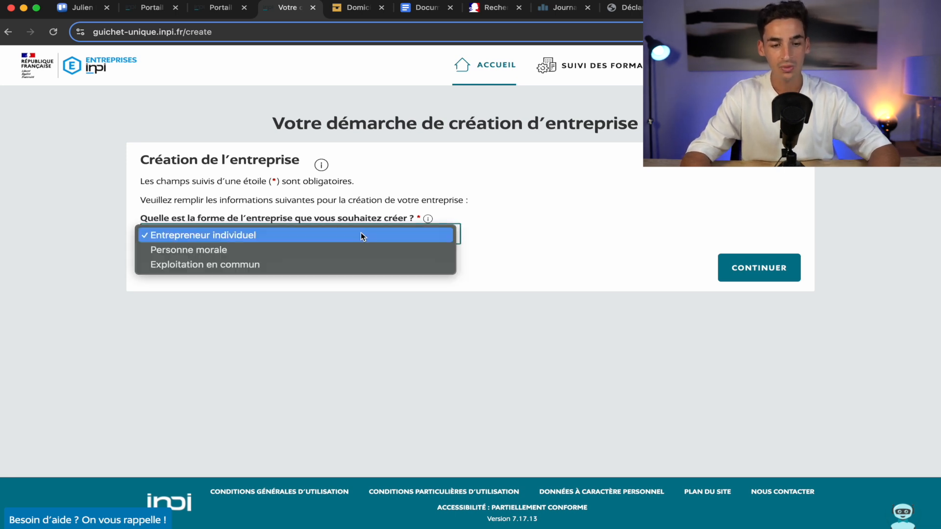
click(342, 251)
click(414, 280)
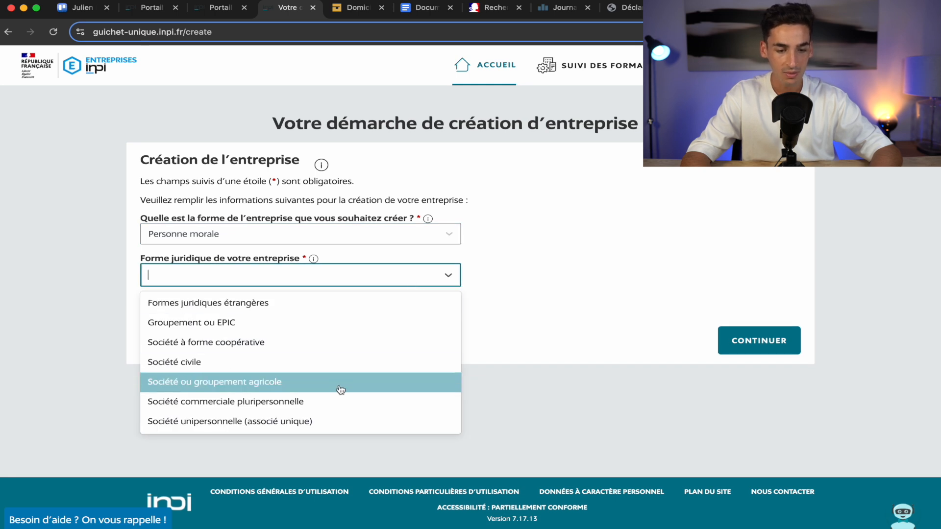
click(328, 424)
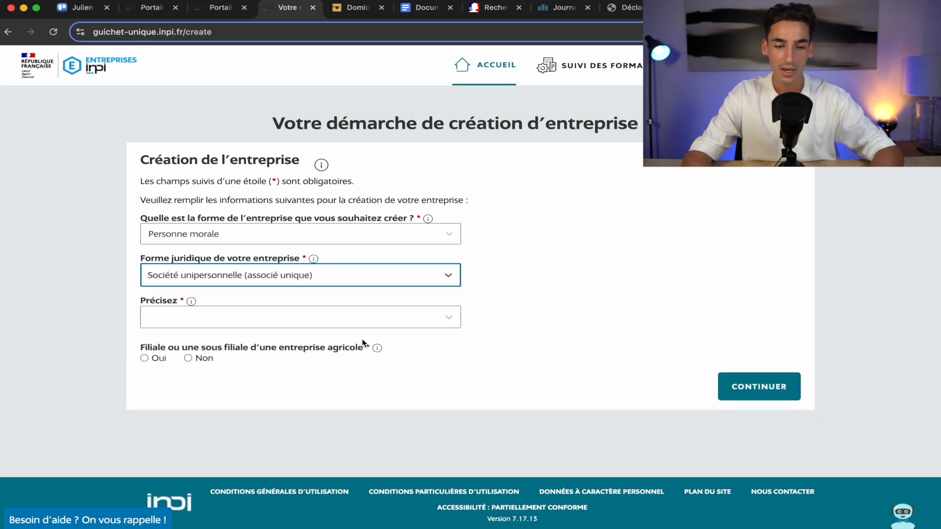
Specify SASU, declare the company non-agricultural, and create the draft filing.
click(407, 322)
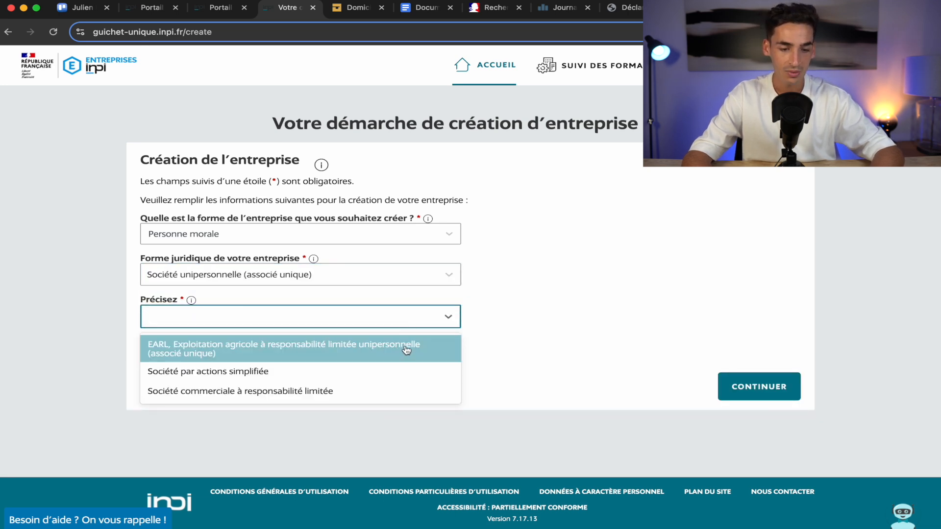
click(300, 372)
click(368, 363)
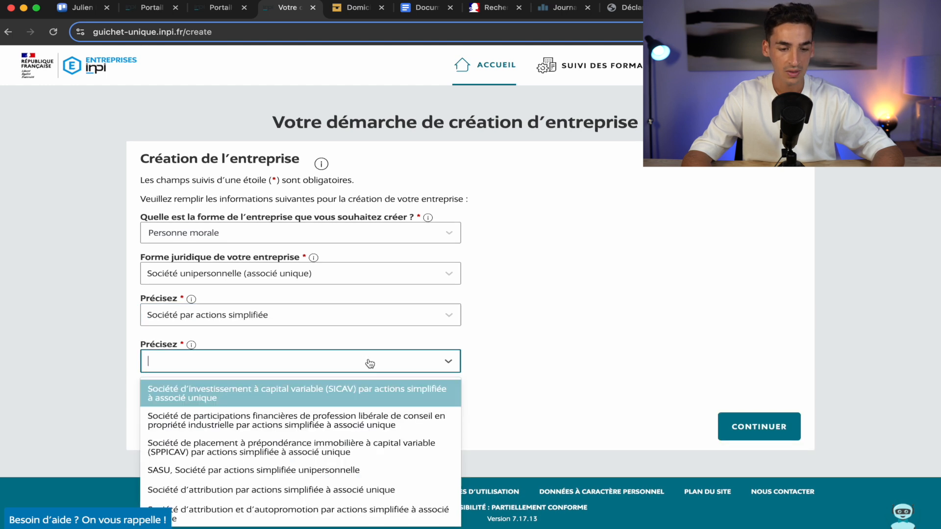
scroll(340, 420, down, 2)
scroll(341, 420, down, 5)
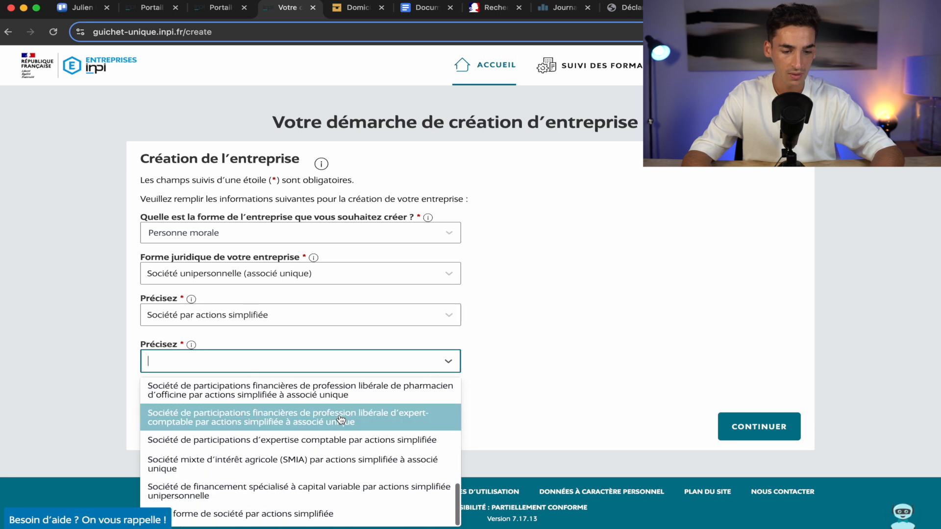
text(sasu)
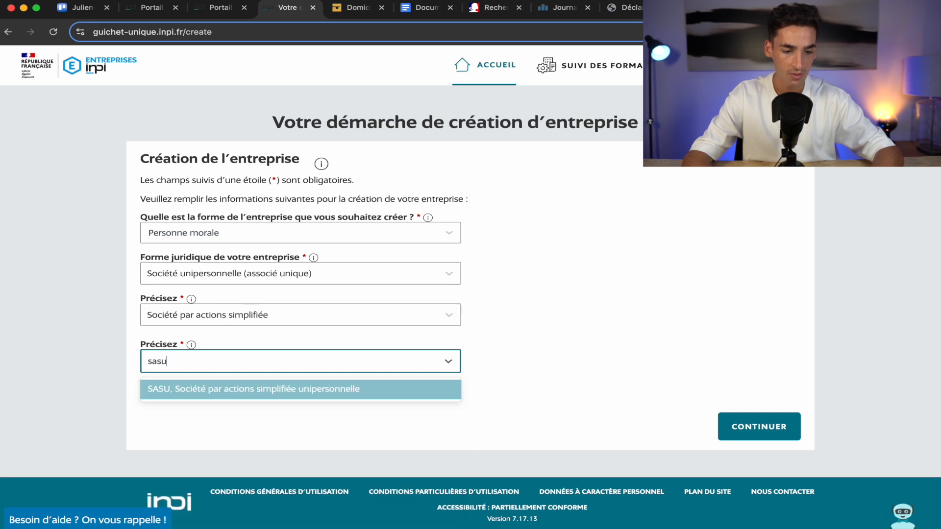
click(315, 390)
scroll(502, 375, down, 1)
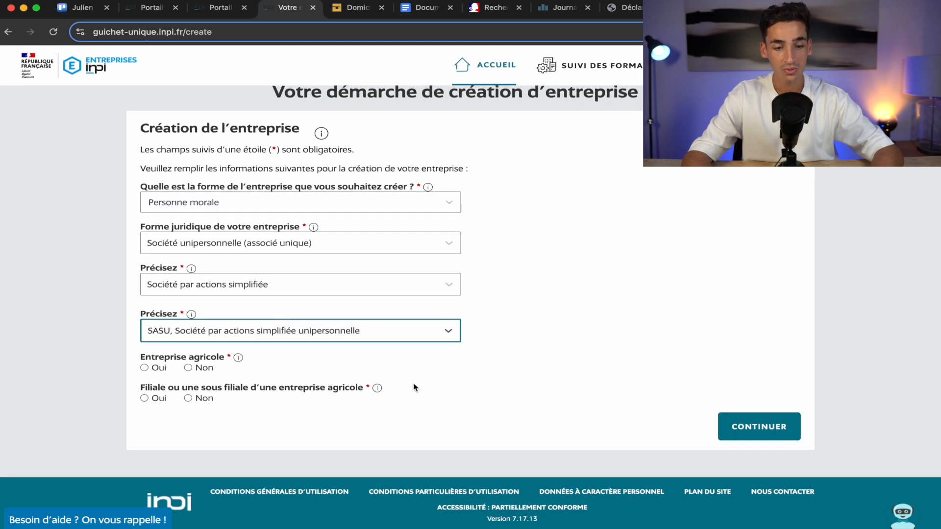
click(192, 365)
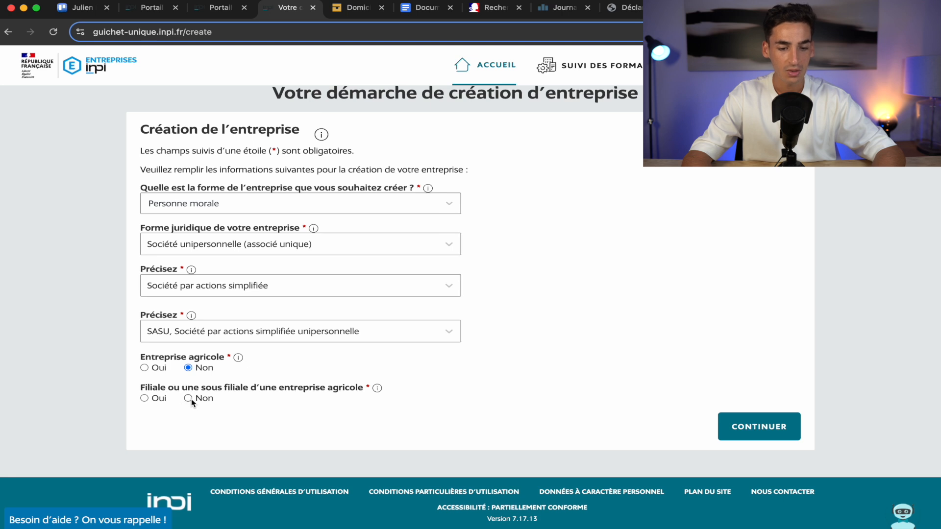
click(755, 431)
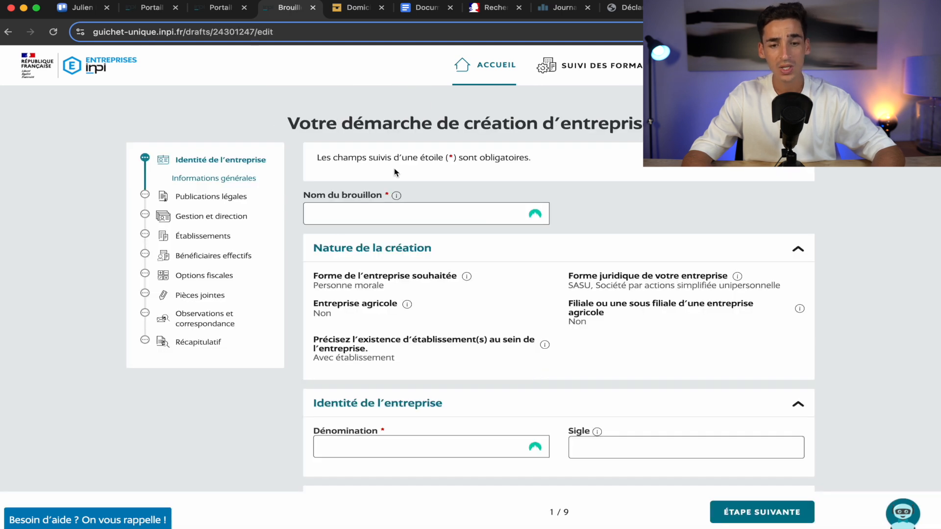
Name the draft 'Minéo - création entreprise'.
click(348, 214)
text(M)
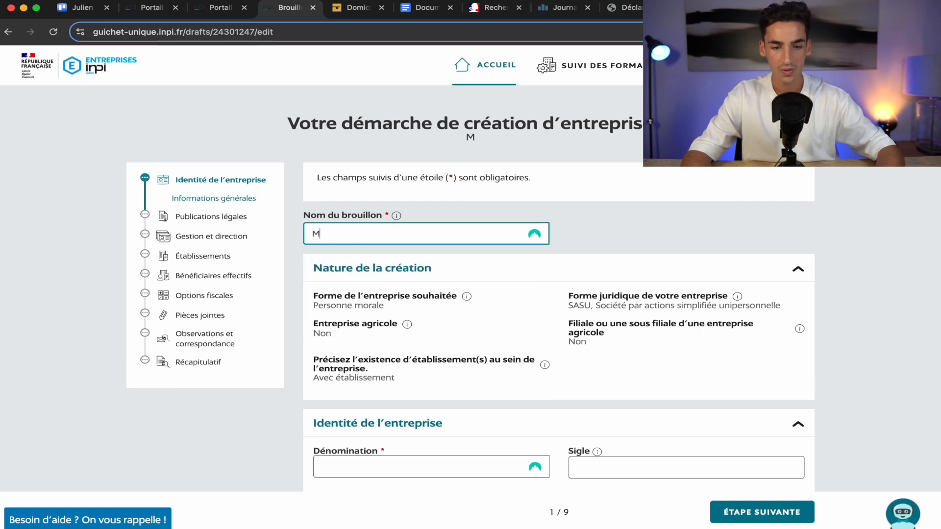
text(inéo )
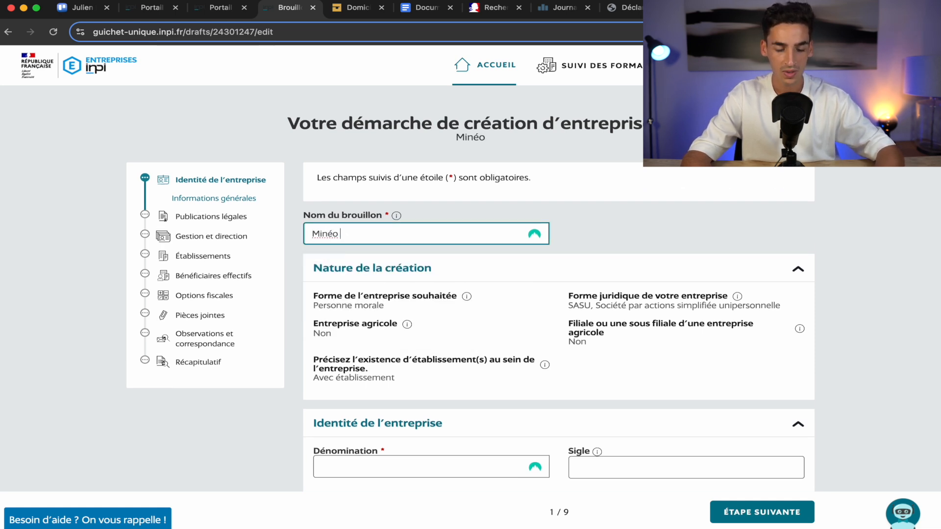
text(-)
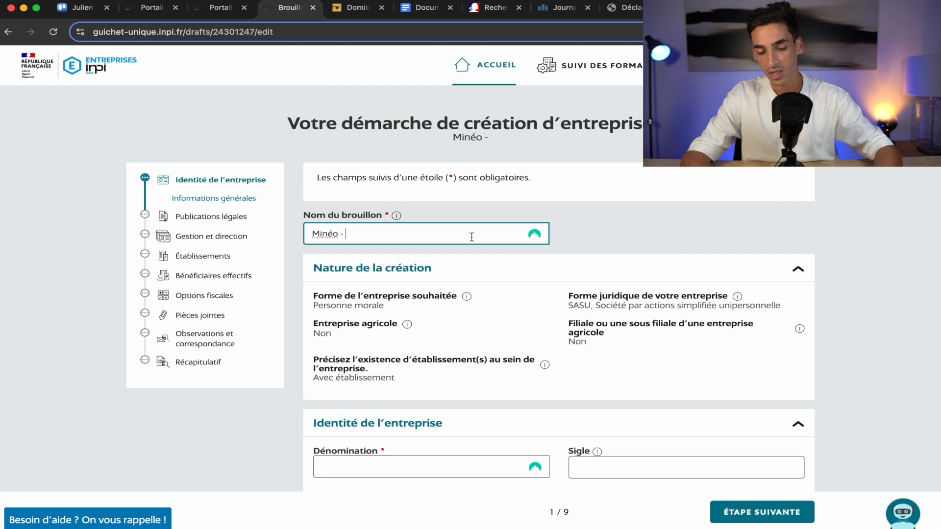
text(cr)
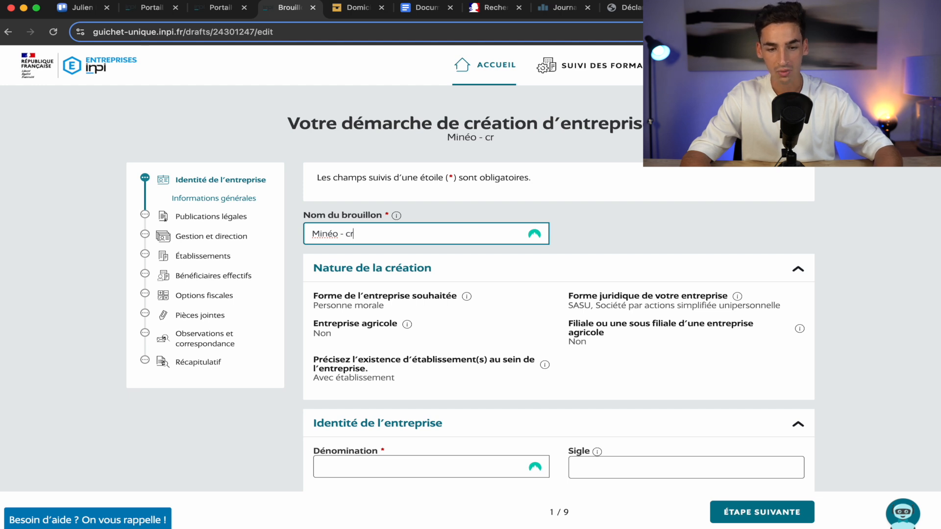
text(éation entrepr)
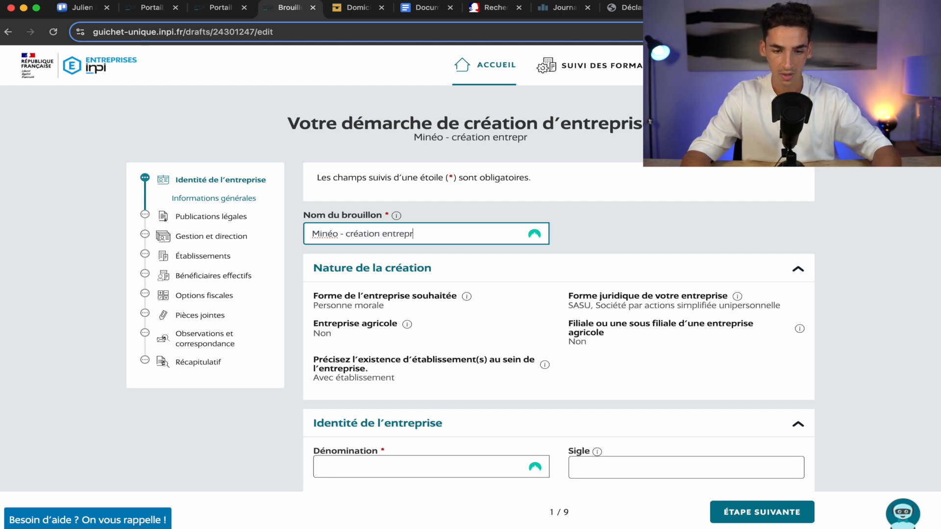
text(ise)
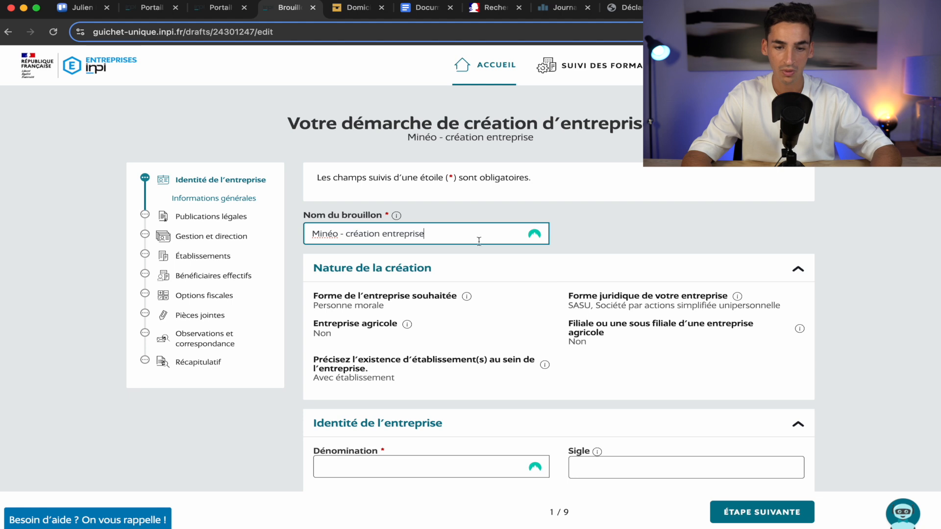
click(691, 227)
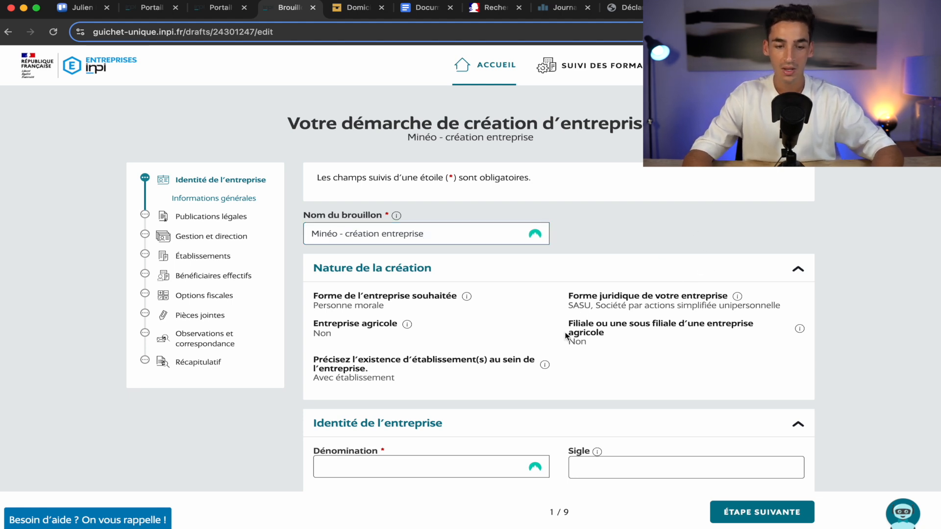
Enter Minéo as the company's Dénomination.
scroll(563, 333, down, 5)
scroll(565, 336, down, 3)
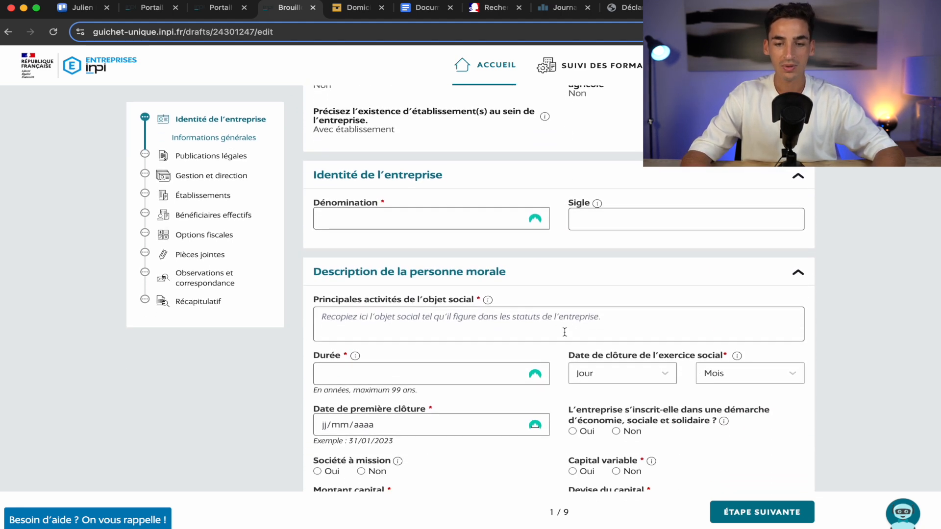
click(360, 225)
text(Mi)
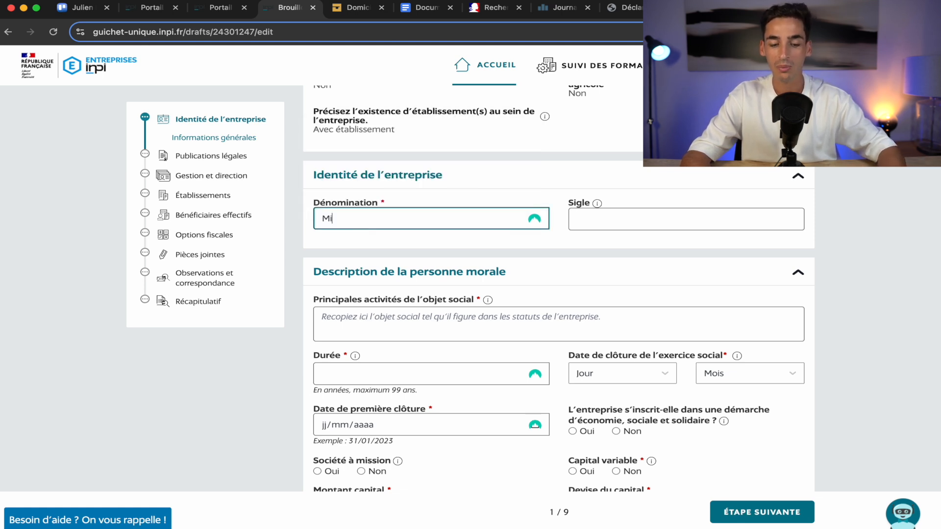
text(néo)
click(494, 185)
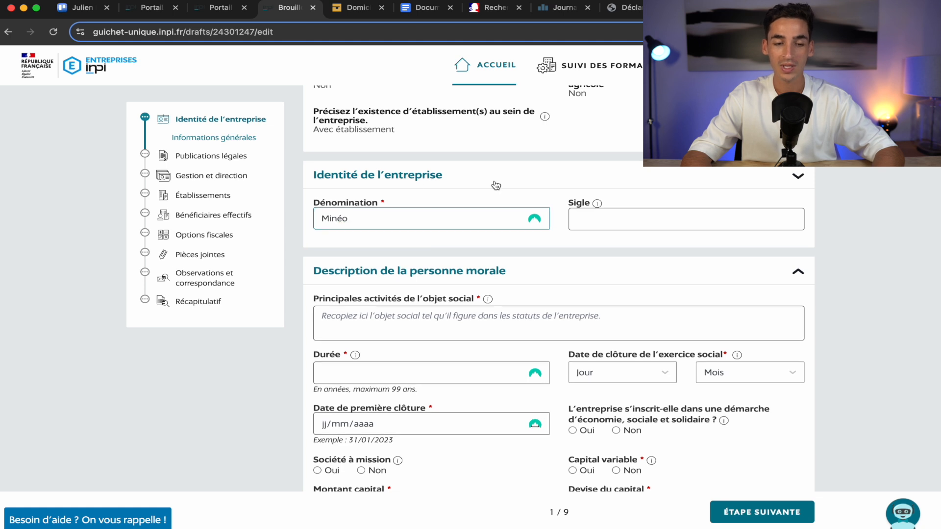
click(457, 174)
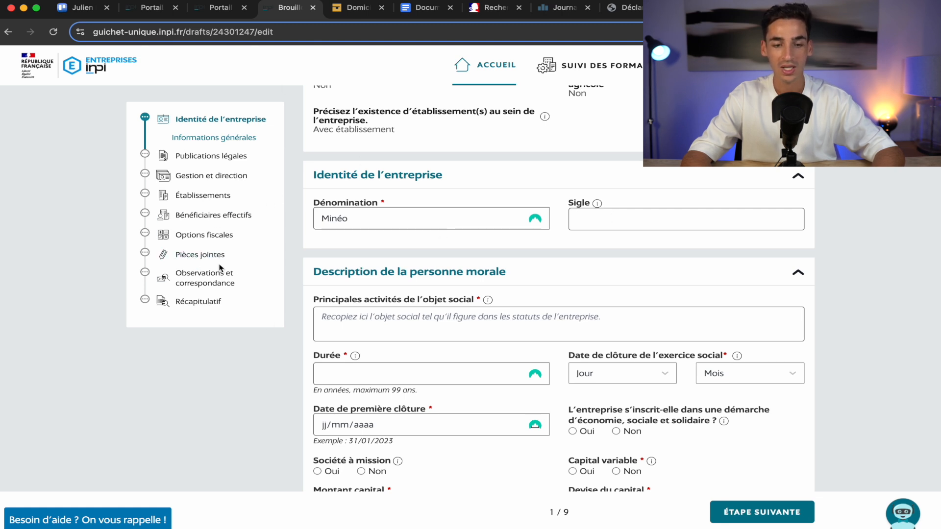
scroll(421, 312, down, 1)
scroll(421, 312, down, 1)
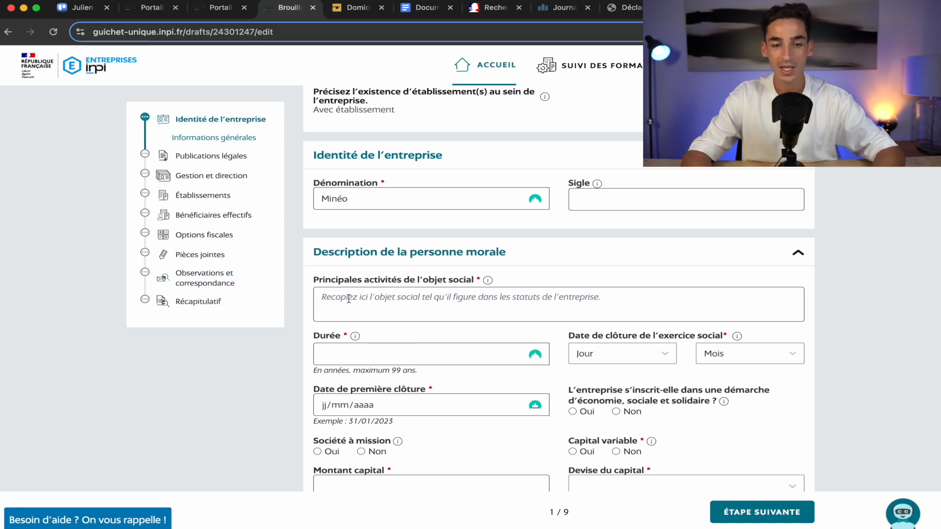
Copy the activity description from the Google Doc into Principales activités.
click(416, 11)
key(super+a)
key(super+c)
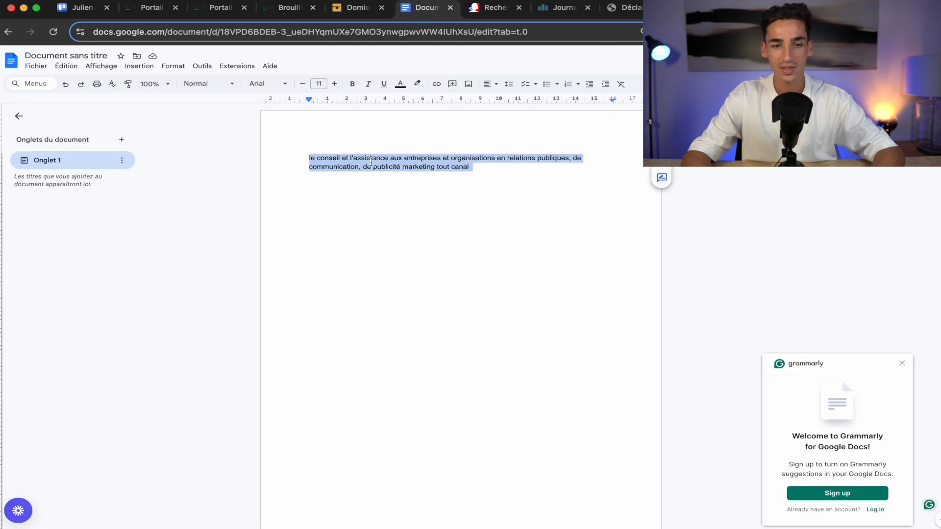
click(282, 11)
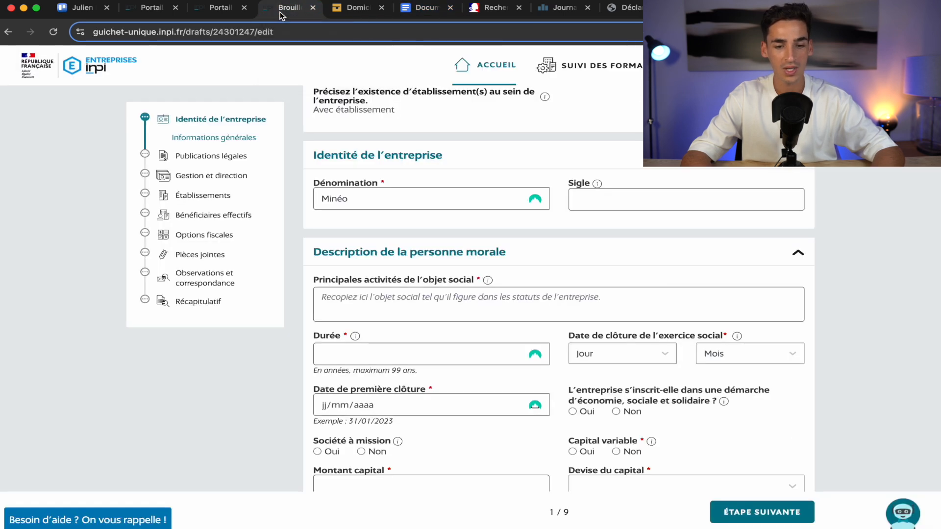
click(386, 307)
key(super+v)
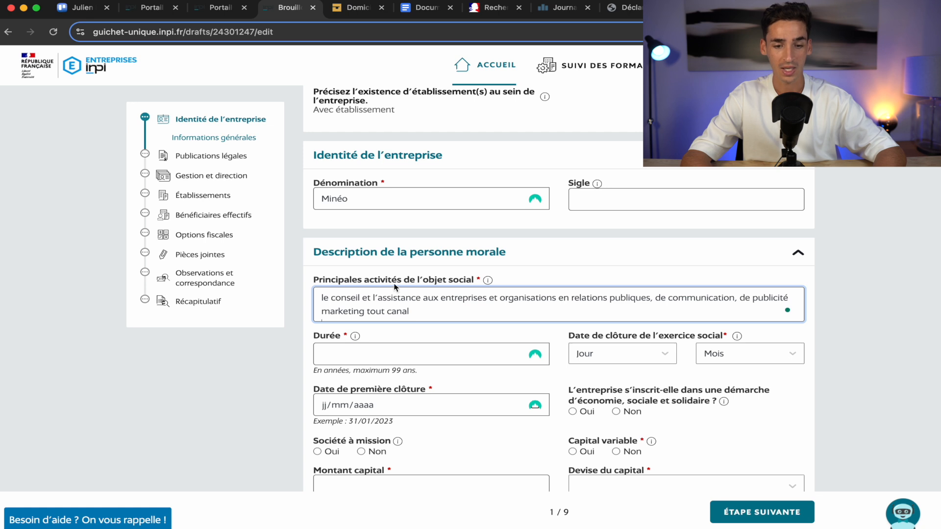
click(298, 361)
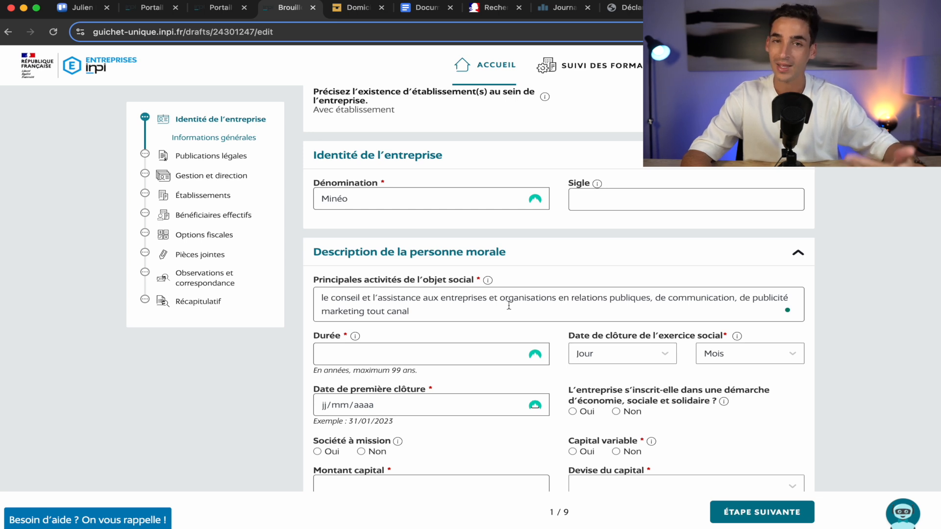
Set the company duration to 99 years and the closing day to 31.
click(430, 355)
text(99)
click(454, 336)
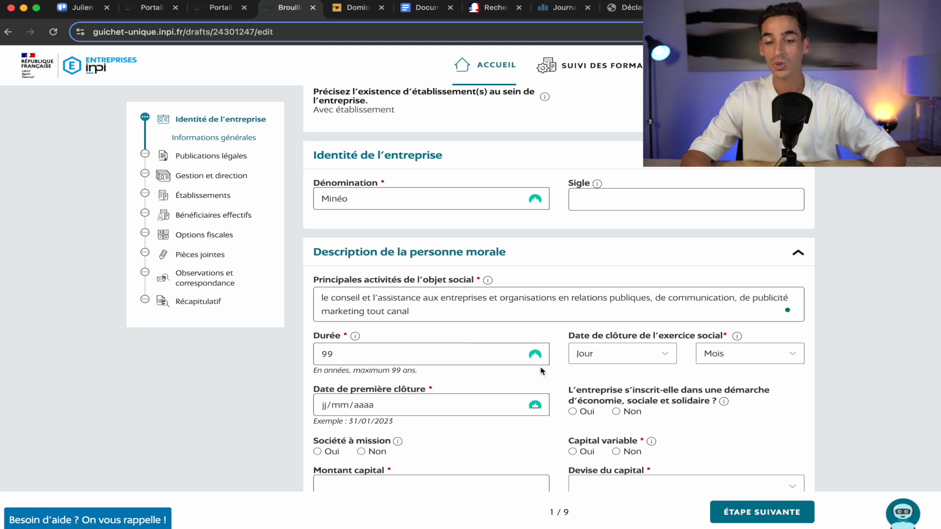
scroll(541, 371, down, 2)
click(637, 312)
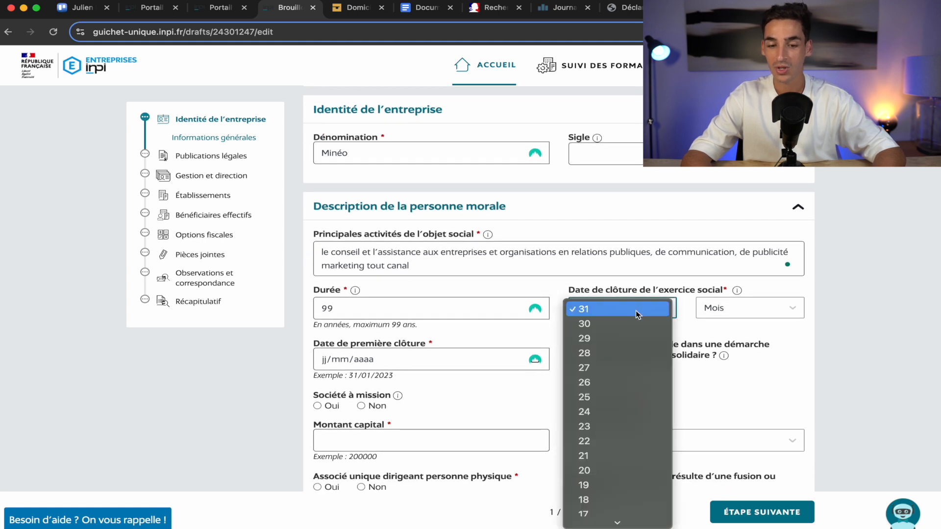
click(637, 313)
Set the fiscal year closing month to Décembre.
click(732, 307)
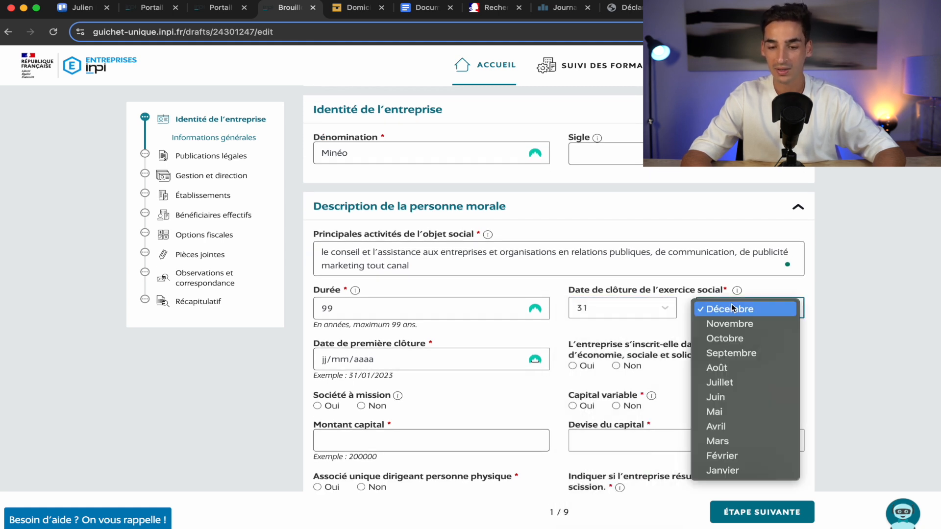
click(735, 309)
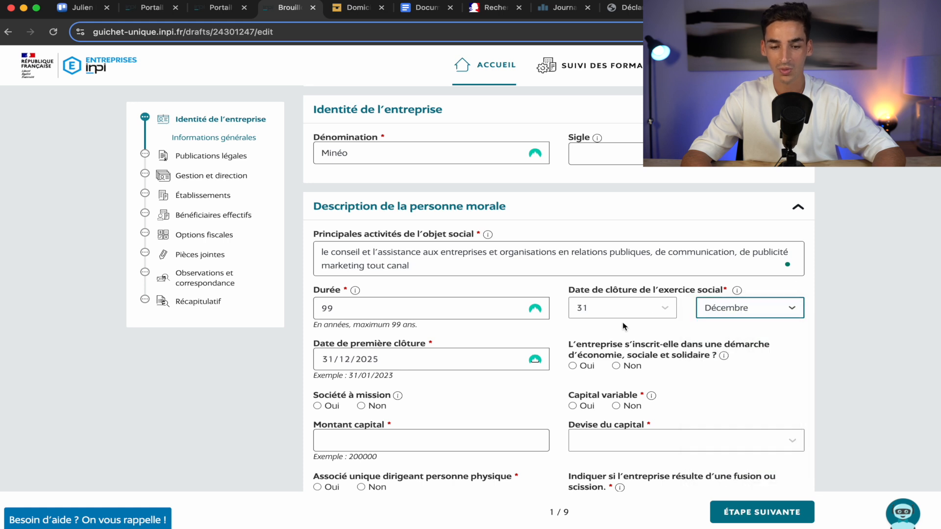
scroll(612, 326, down, 3)
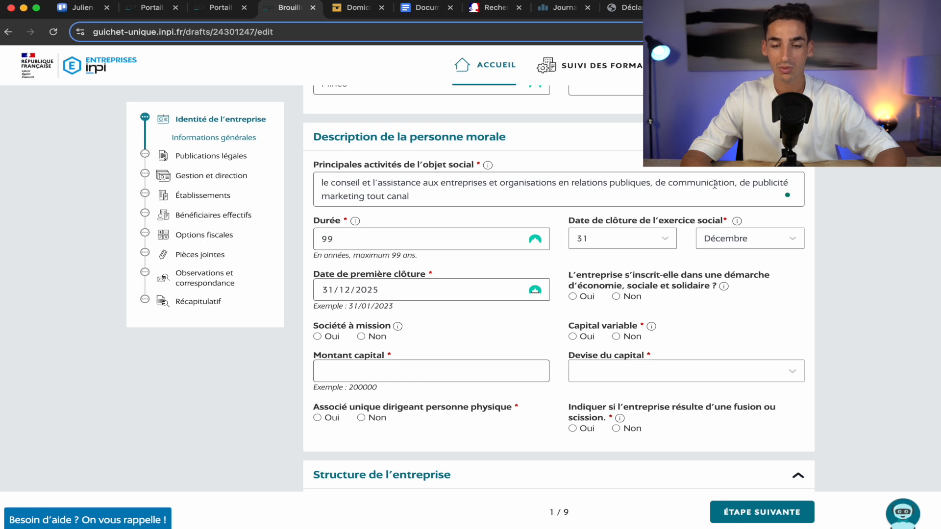
Answer Non to the ESS question and to Société à mission.
click(616, 296)
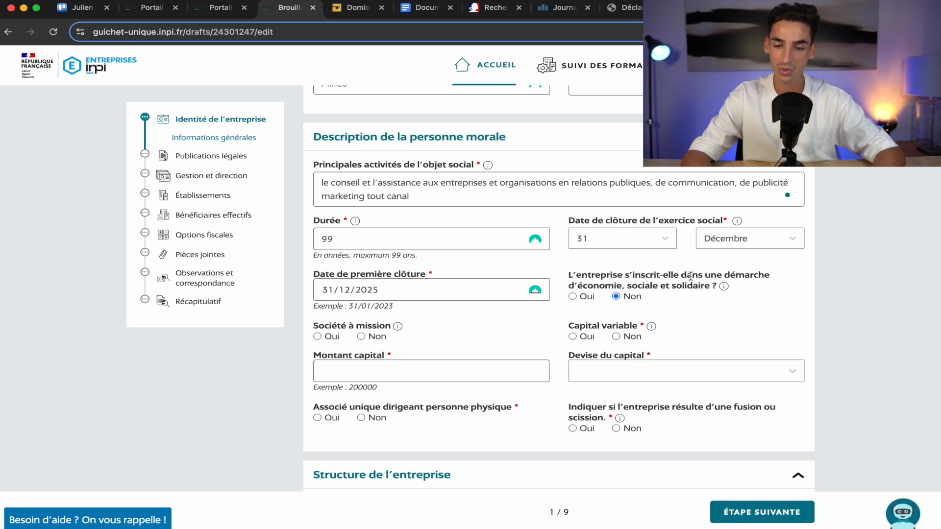
mouse_move(724, 289)
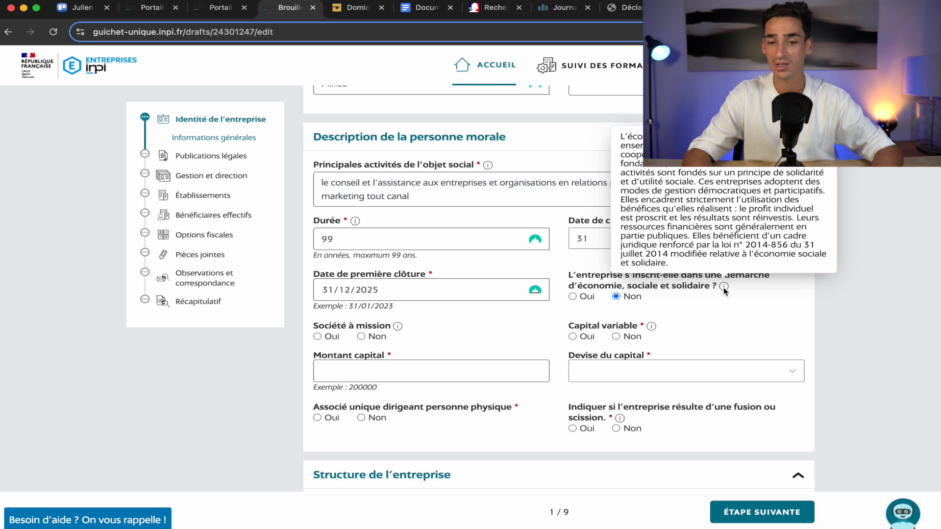
scroll(759, 309, down, 3)
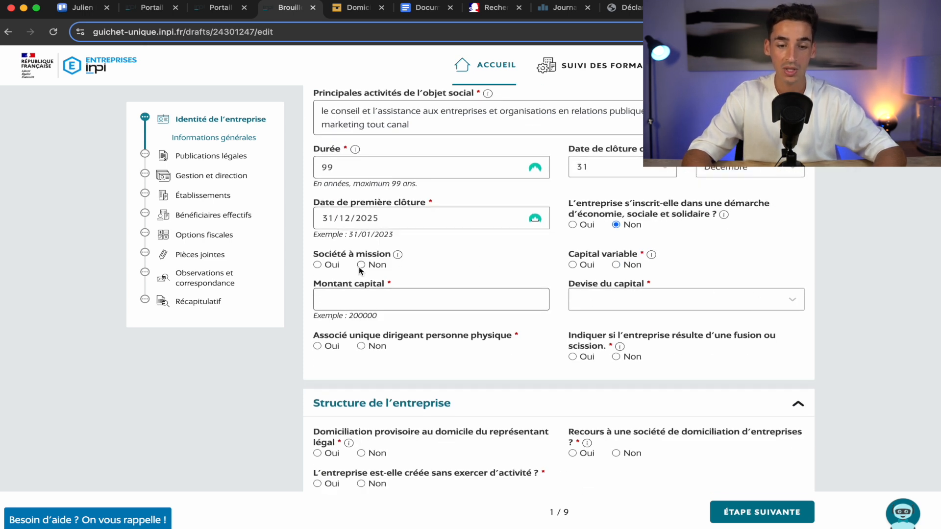
click(361, 265)
mouse_move(397, 256)
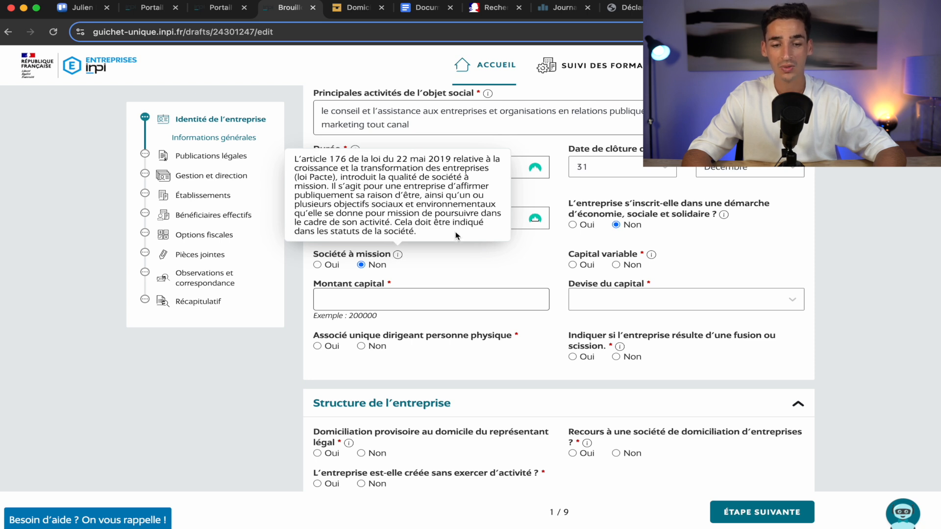
Set the share capital to 100 in Euro.
click(355, 301)
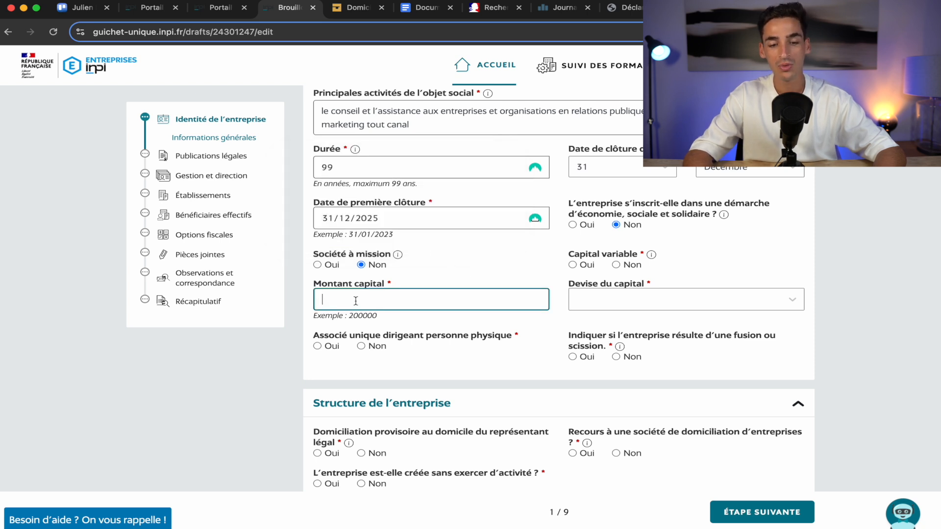
text(100)
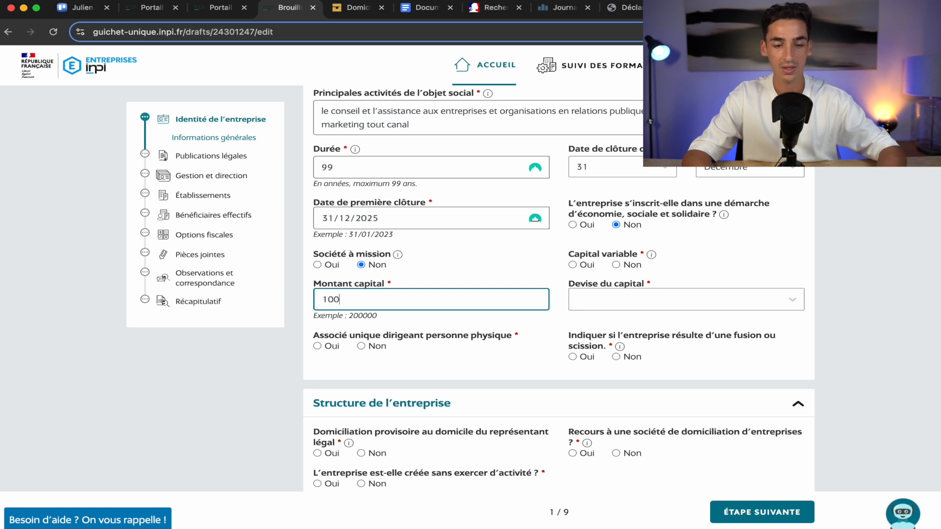
click(487, 269)
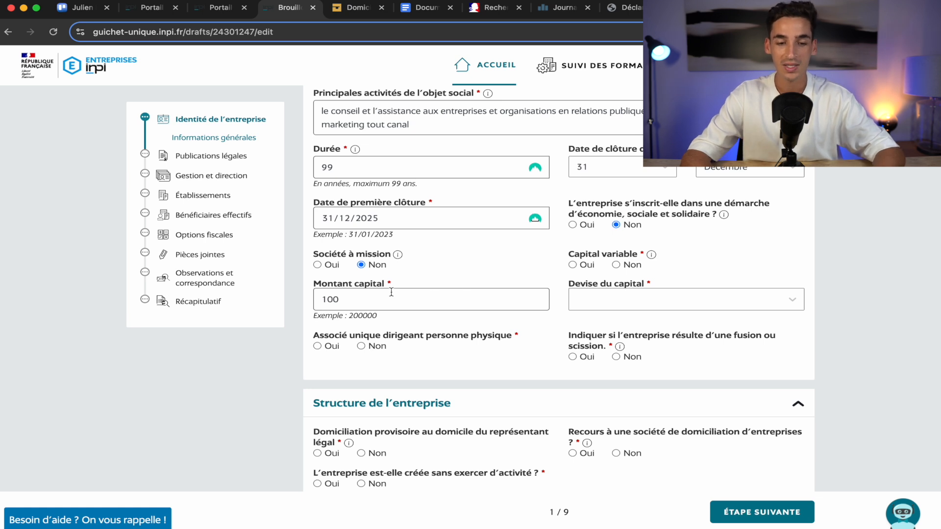
click(622, 304)
click(628, 335)
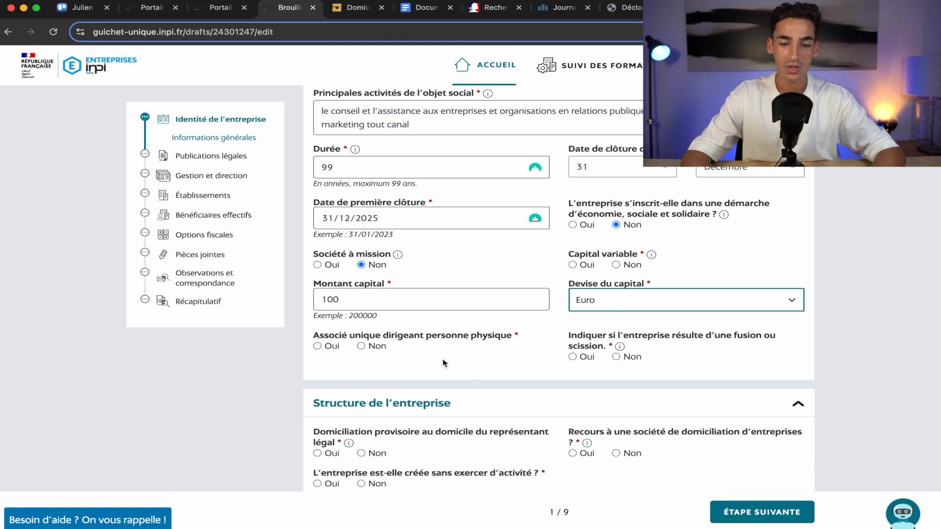
Answer Oui to Associé unique dirigeant personne physique.
click(318, 346)
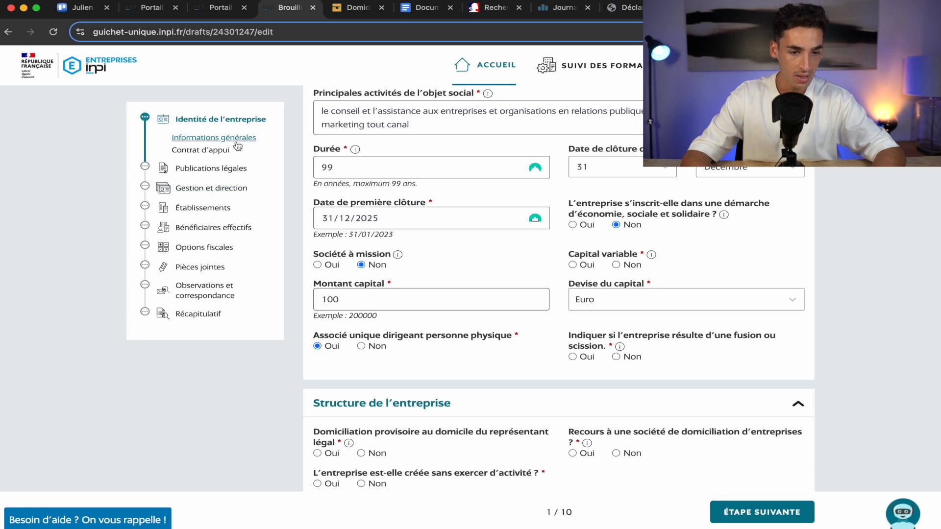
click(375, 349)
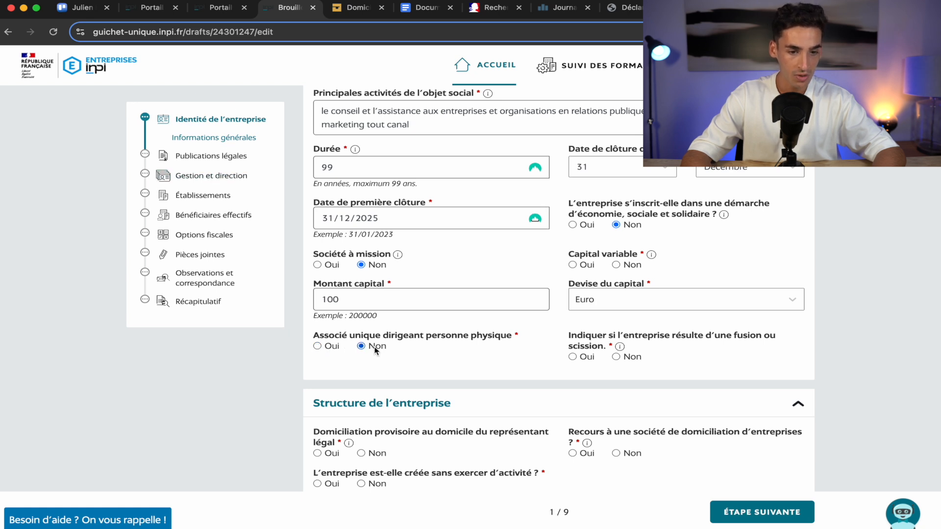
click(333, 348)
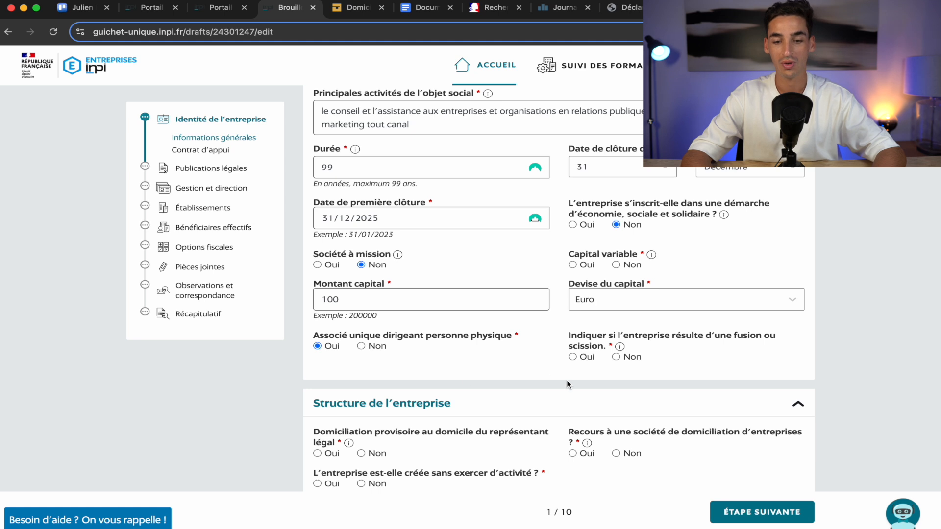
scroll(569, 385, down, 1)
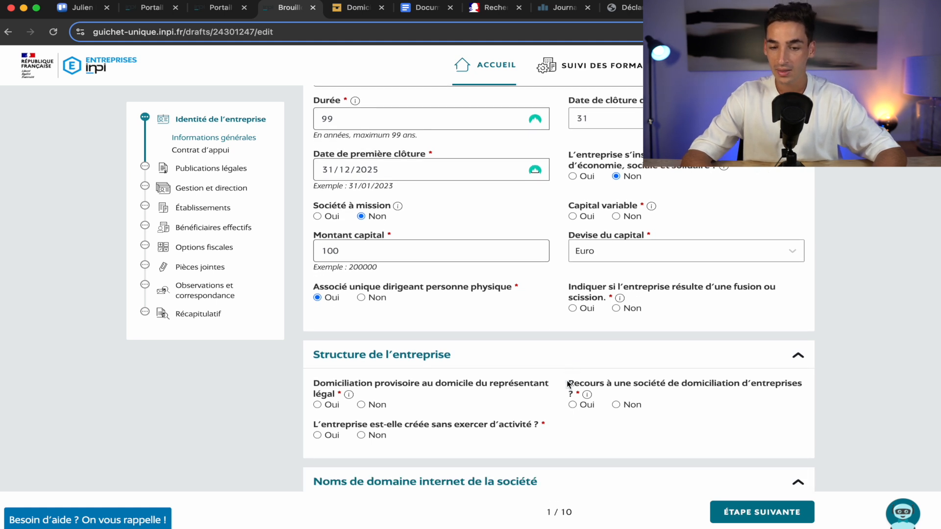
Answer Non to fusion/scission and Oui to provisional domiciliation at the representative's home.
click(616, 309)
scroll(724, 331, down, 3)
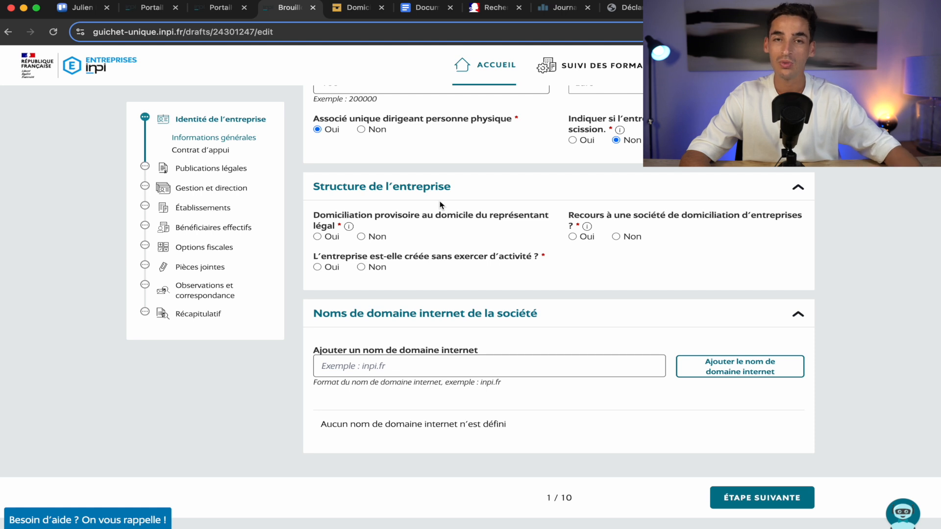
click(333, 238)
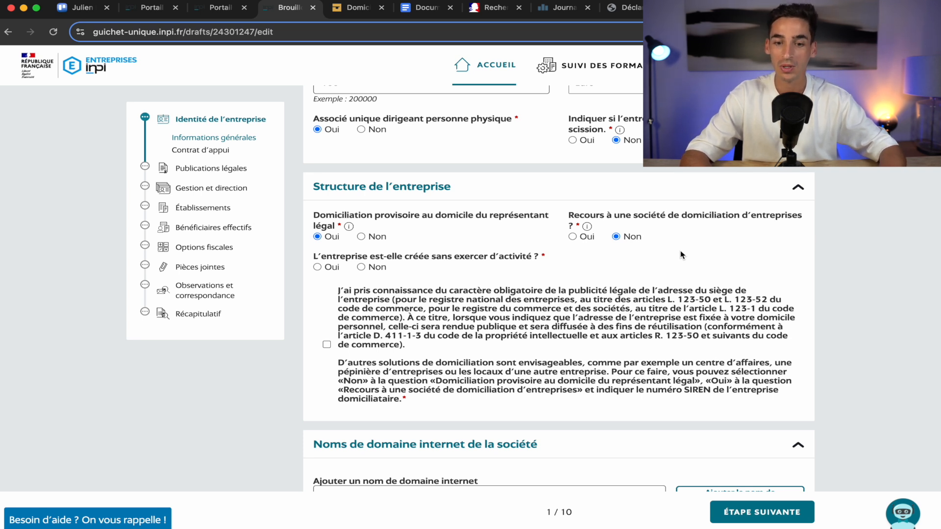
Keep no domiciliation company with provisional home domiciliation, then view LegalPlace's domiciliation offer.
click(572, 236)
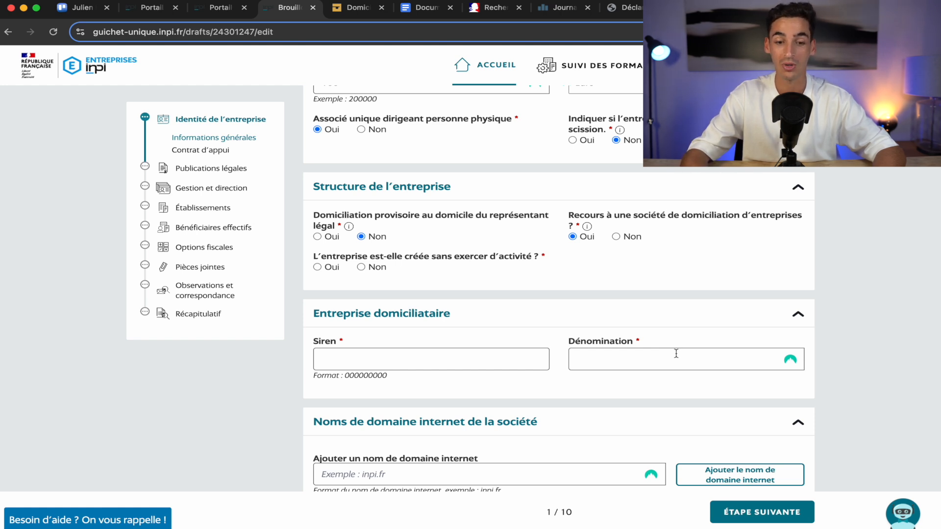
click(616, 237)
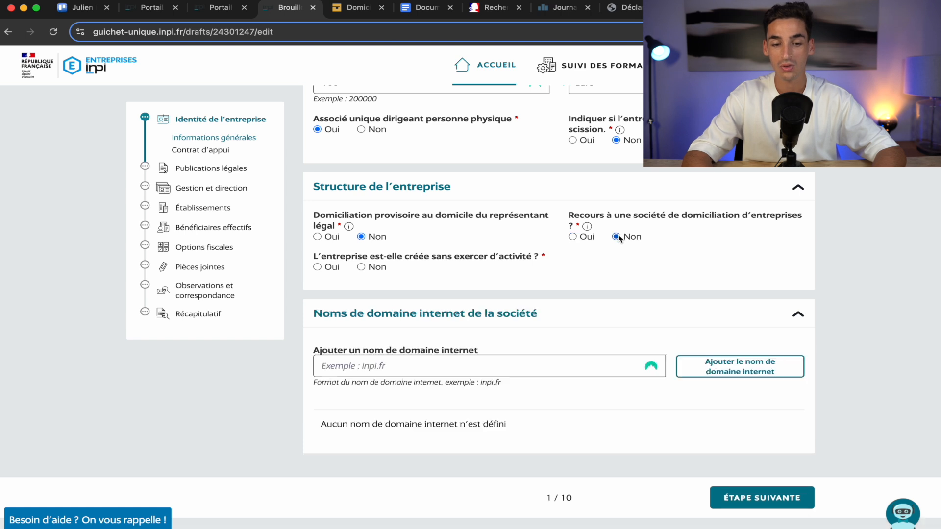
click(325, 238)
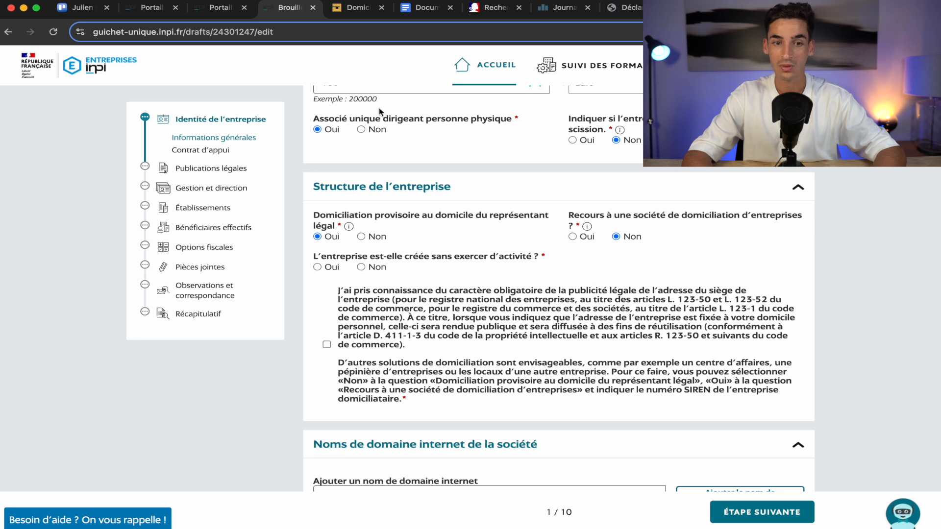
mouse_move(657, 71)
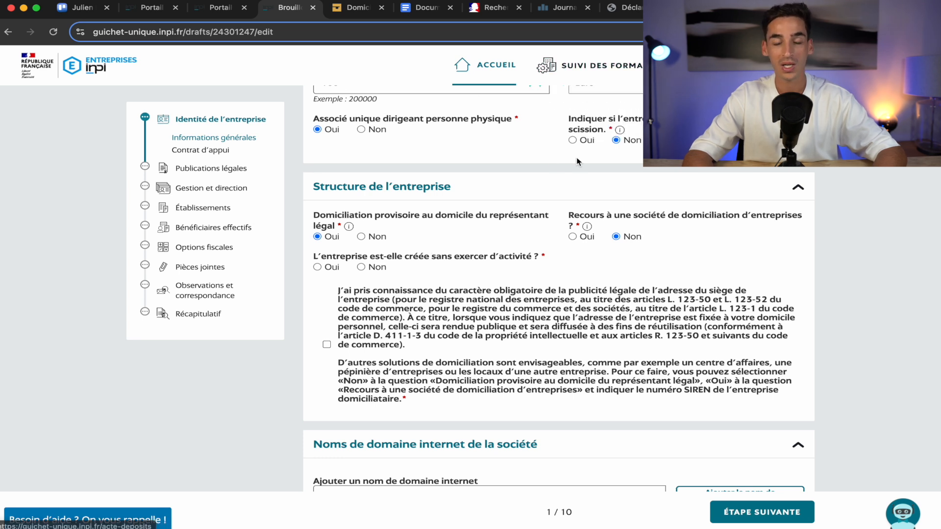
click(349, 8)
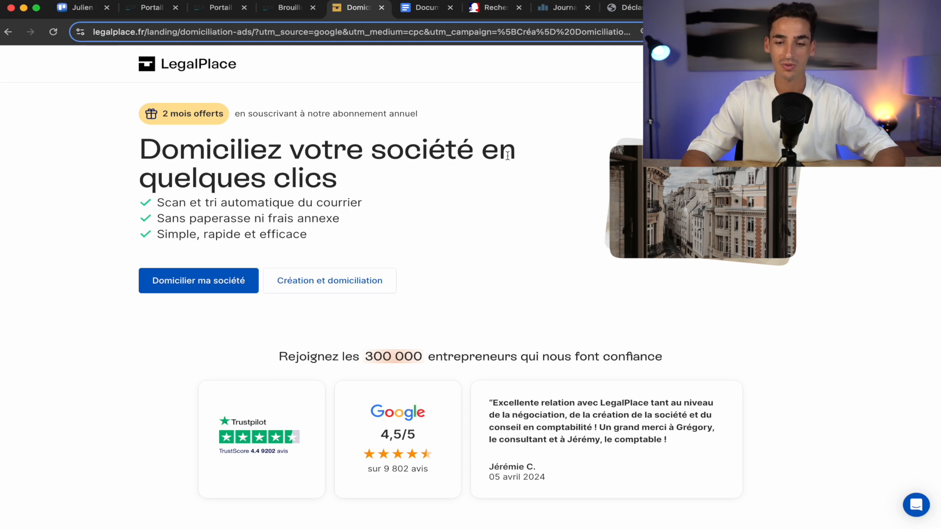
Leave LegalPlace's domiciliation offer and return to the Minéo draft in INPI.
scroll(555, 288, down, 5)
scroll(554, 288, up, 6)
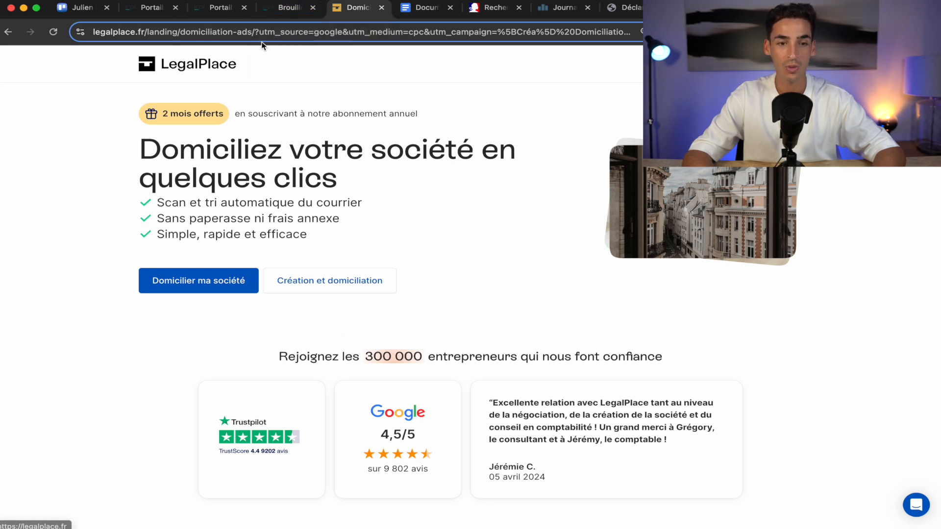
click(280, 13)
scroll(450, 314, down, 2)
scroll(449, 314, down, 1)
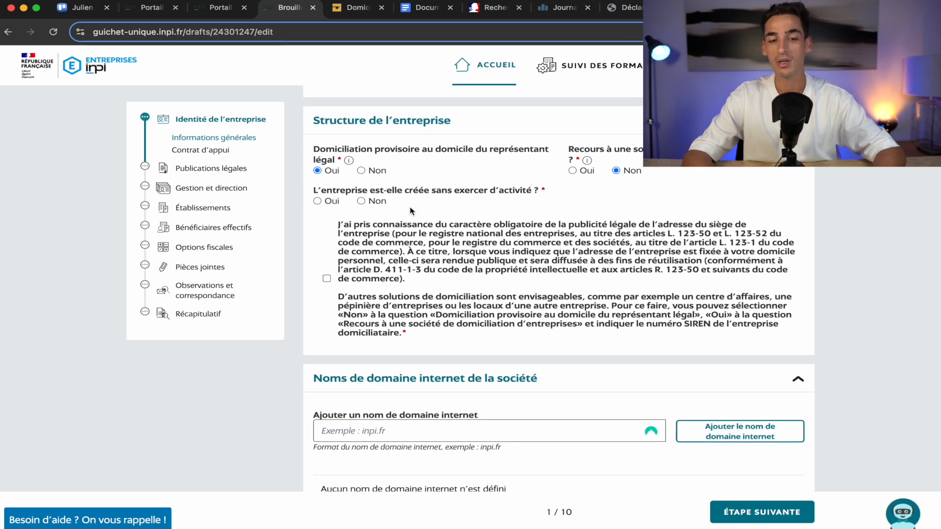
Keep provisional home domiciliation at Oui, then return to the LegalPlace domiciliation page.
click(362, 172)
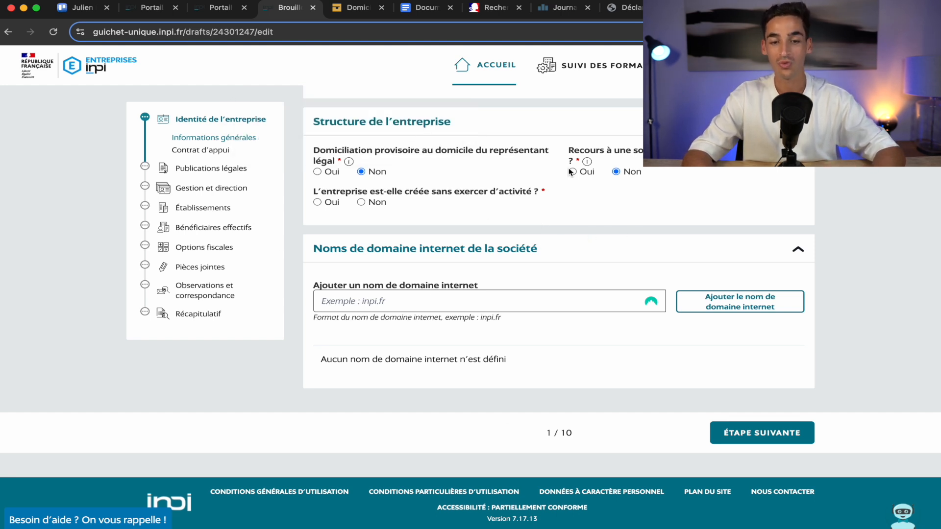
click(319, 173)
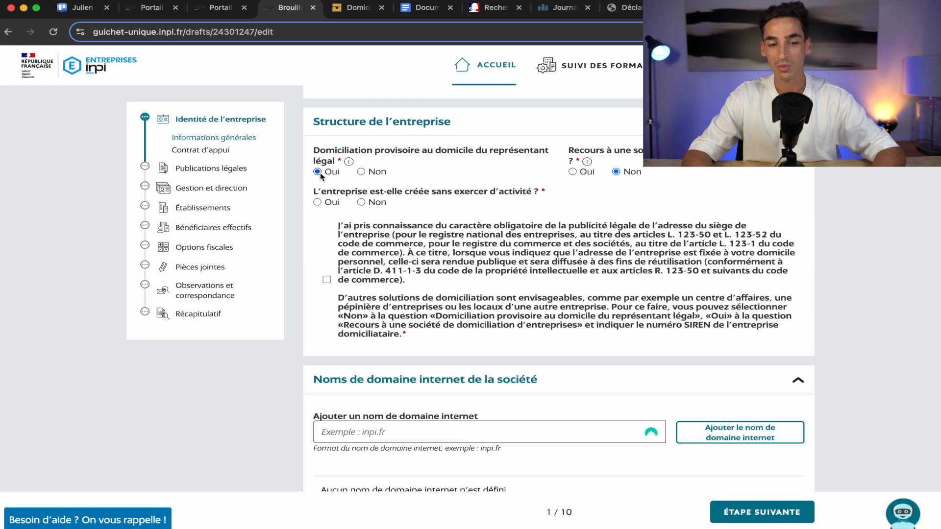
click(370, 8)
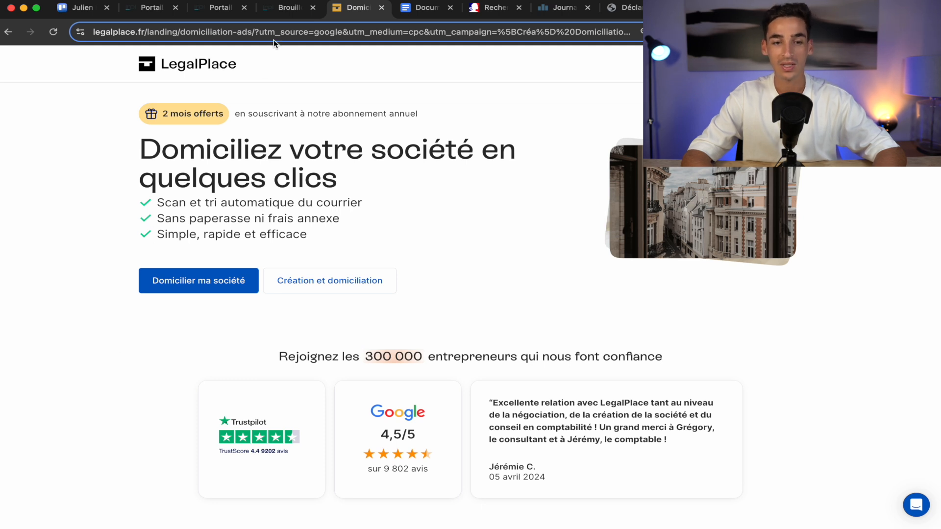
Return from LegalPlace to the INPI Minéo creation draft.
click(292, 8)
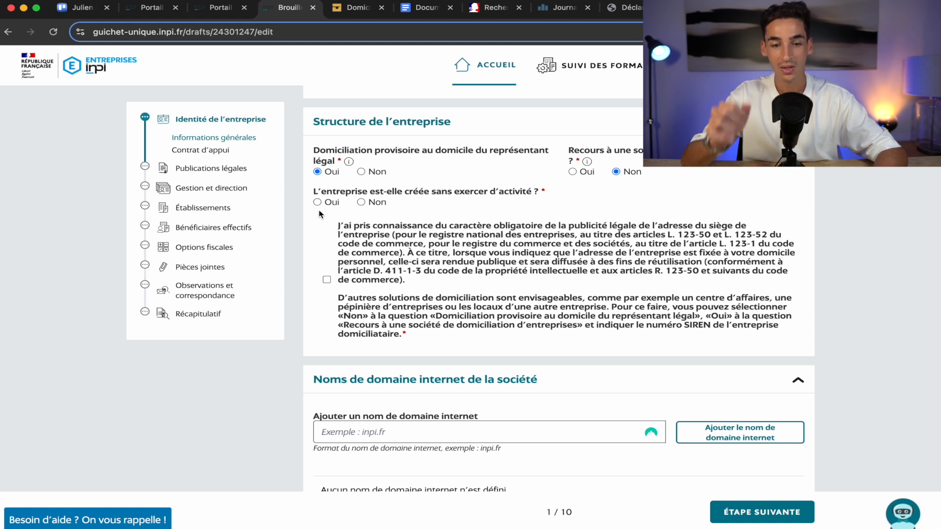
Declare an active business with the main establishment at the seat, and acknowledge the publicity notice.
click(362, 203)
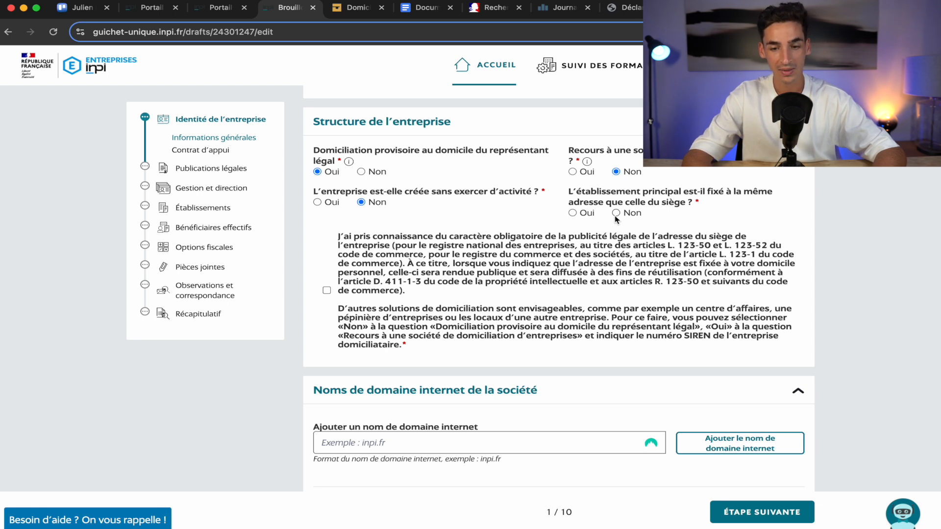
click(575, 213)
scroll(493, 340, down, 3)
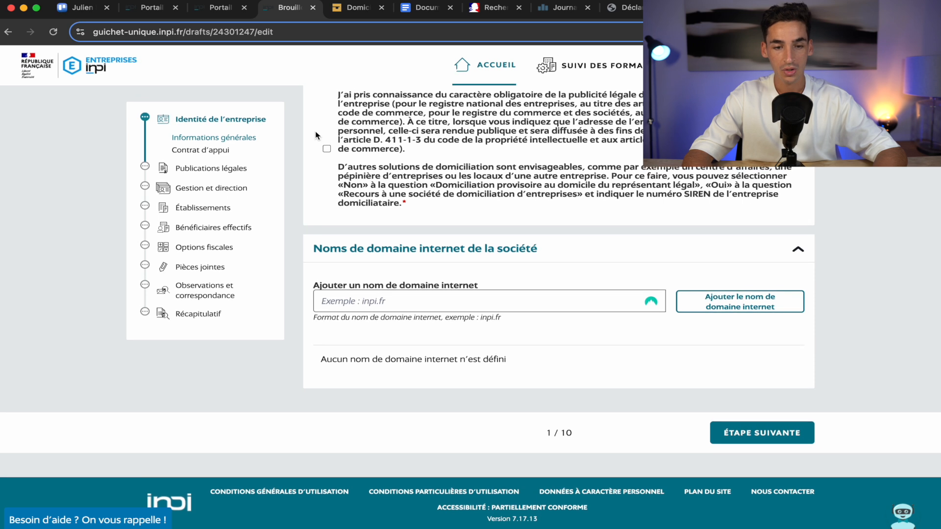
click(327, 149)
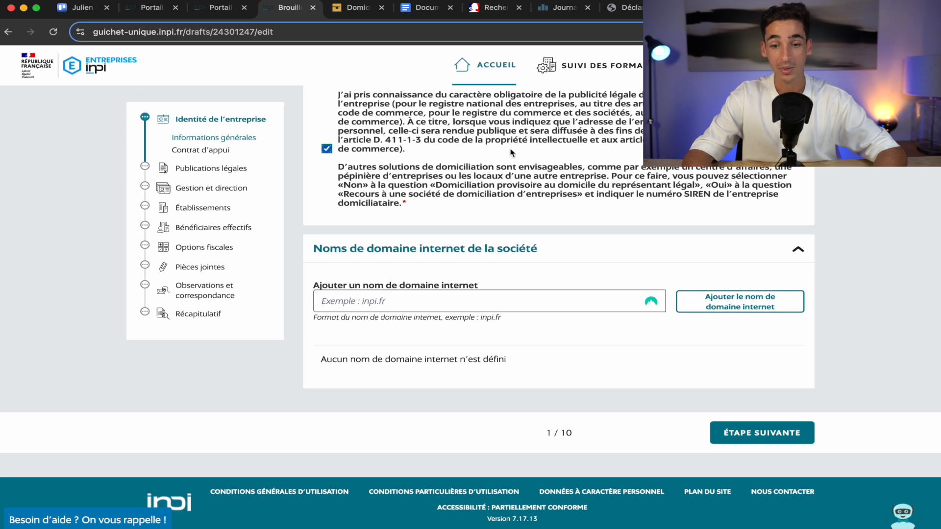
scroll(607, 206, up, 1)
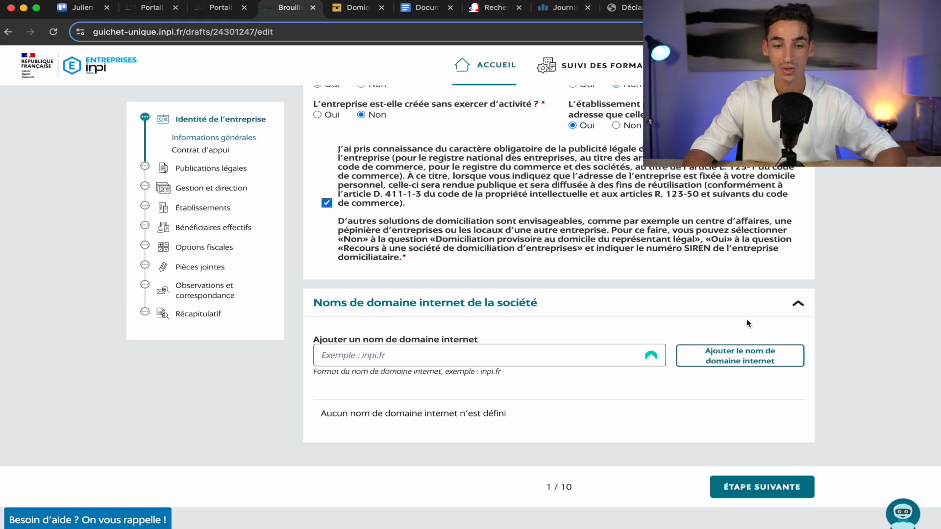
scroll(490, 251, down, 2)
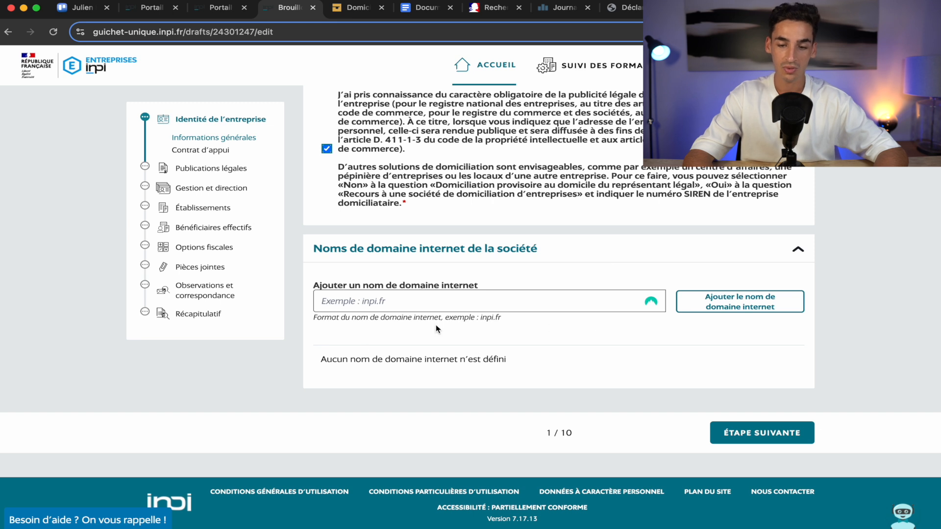
click(761, 435)
Set Capital variable to Non and advance to the Contrat d'appui step.
scroll(620, 402, down, 10)
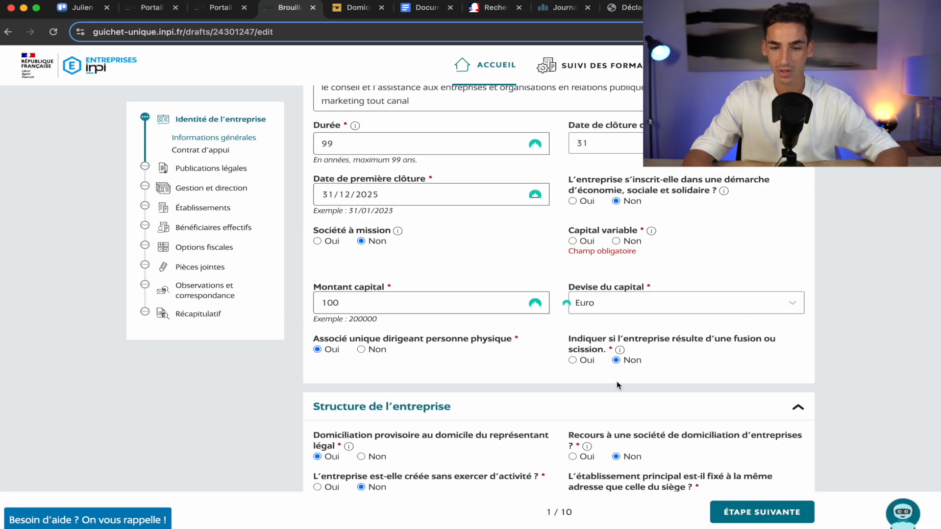
click(617, 241)
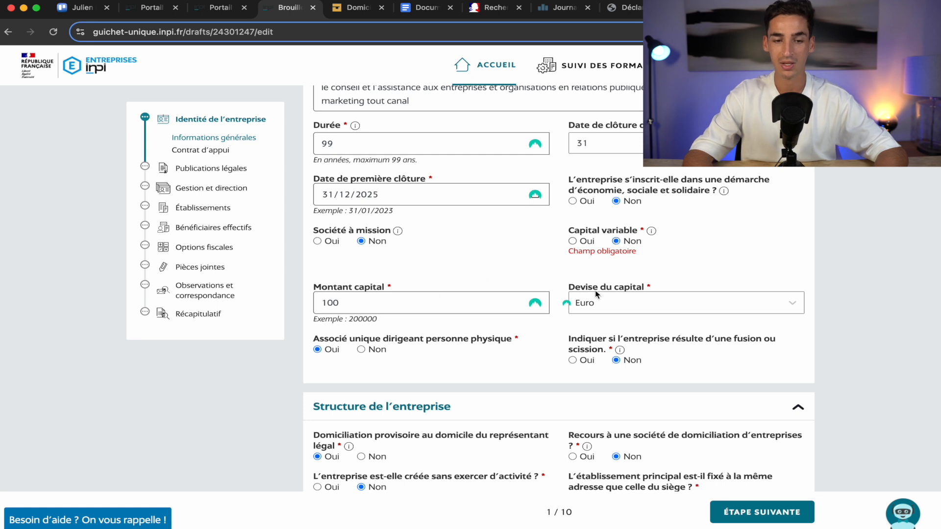
scroll(437, 298, down, 10)
click(762, 435)
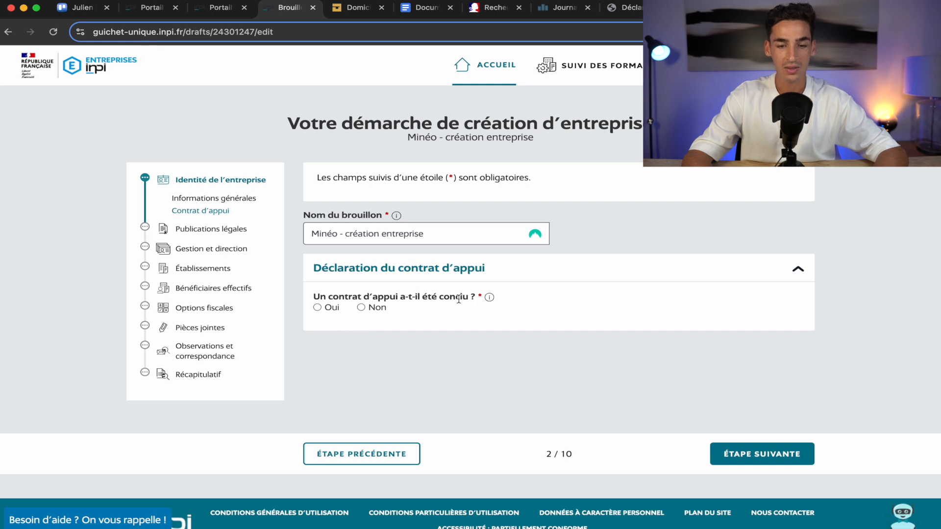
Answer Non to the support contract question and continue to Publication légale, step 3/10.
mouse_move(490, 298)
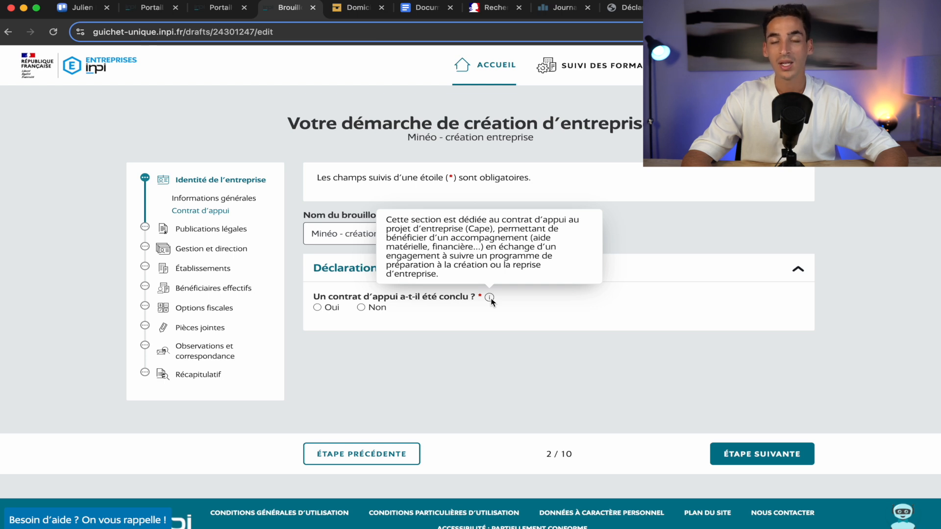
click(362, 307)
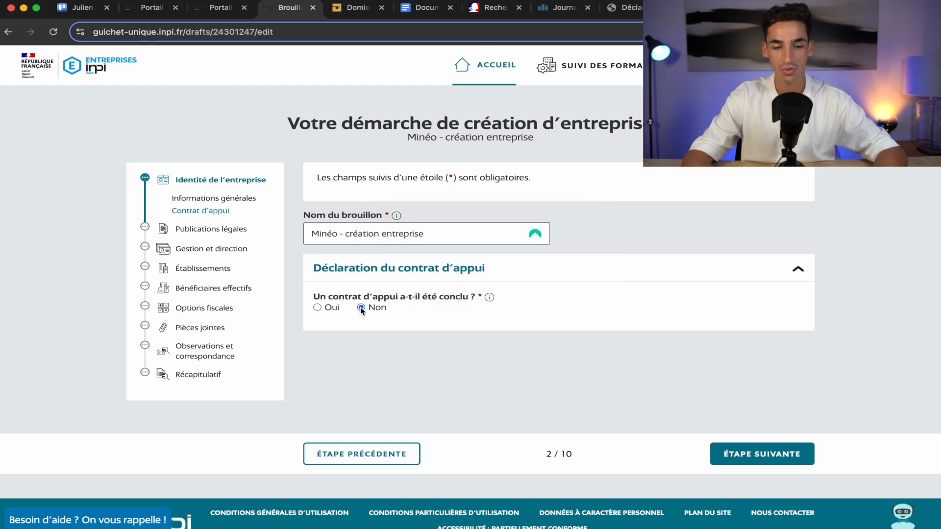
click(746, 451)
scroll(745, 451, down, 1)
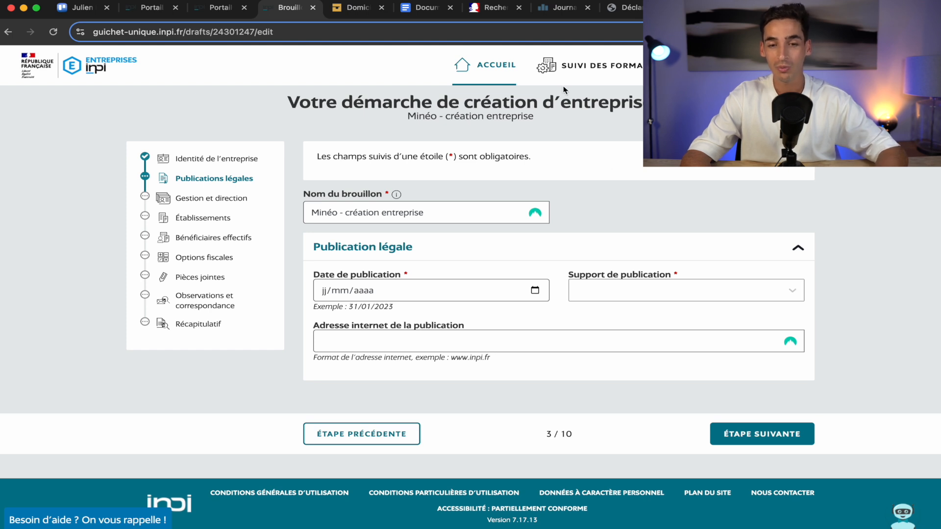
Open the online search for newspapers authorised to publish legal notices.
click(494, 13)
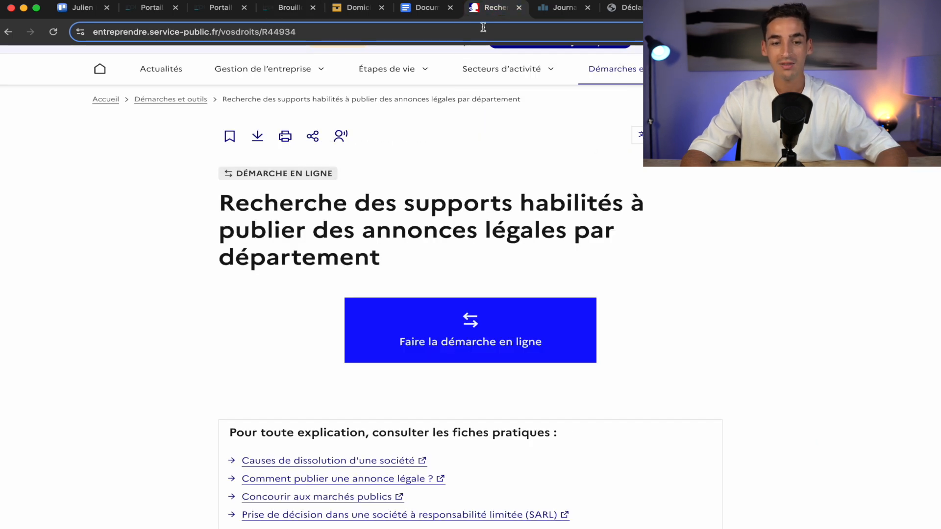
scroll(547, 246, up, 3)
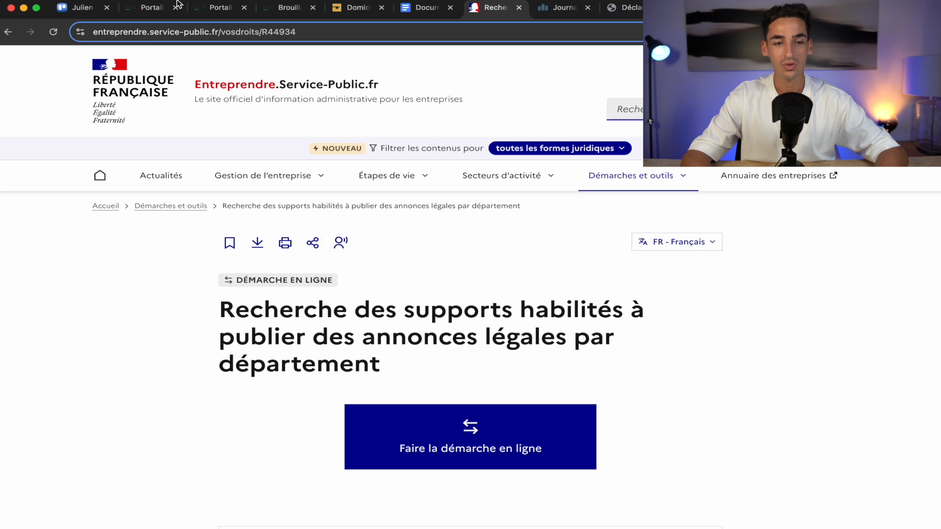
scroll(100, 306, down, 3)
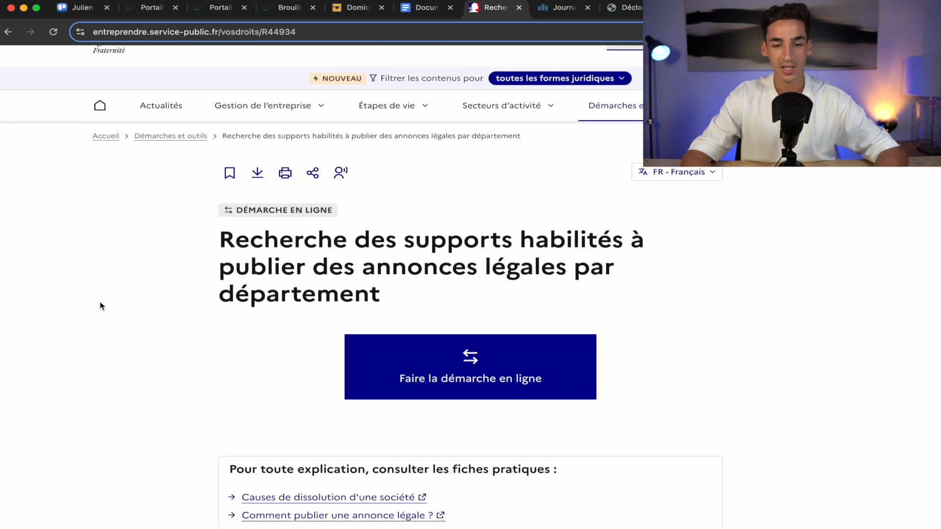
scroll(531, 264, up, 3)
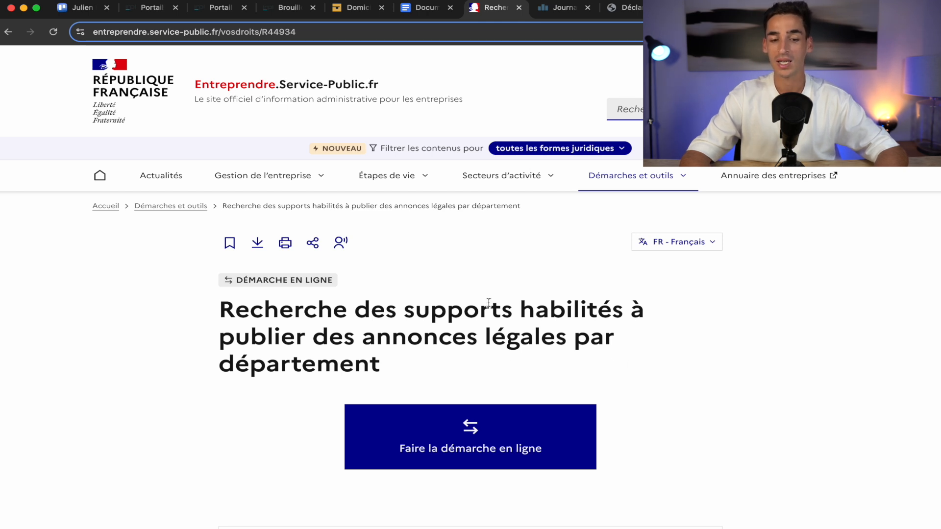
scroll(487, 357, down, 2)
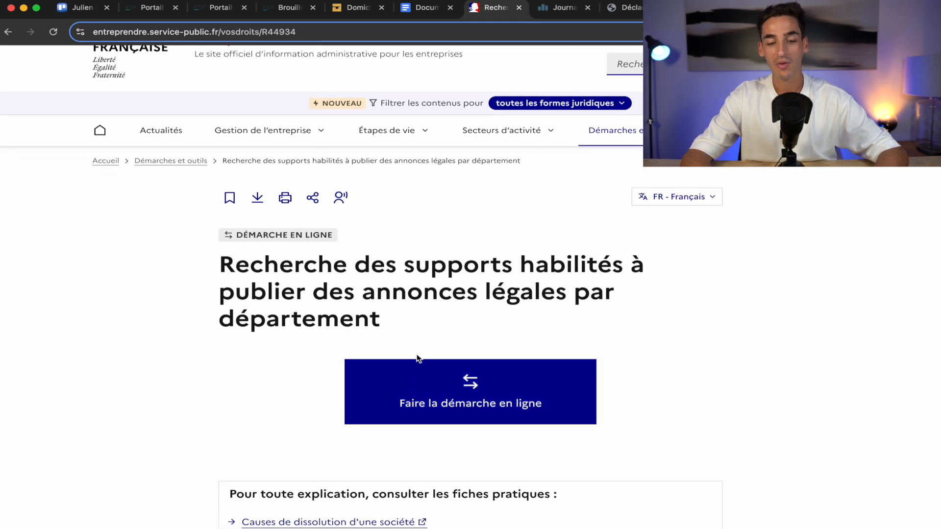
click(454, 384)
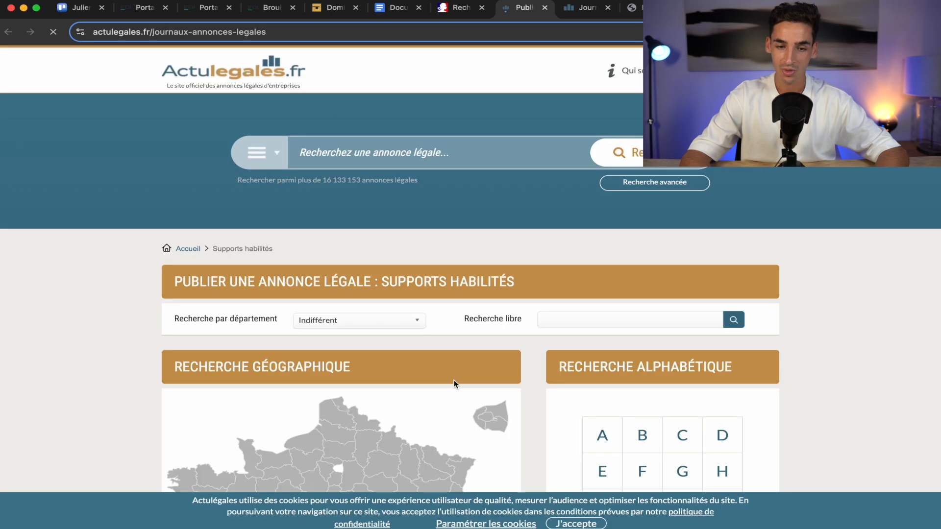
Browse the authorised publishers for 33 - Gironde and open sudouest.fr's legal notices.
scroll(454, 383, down, 3)
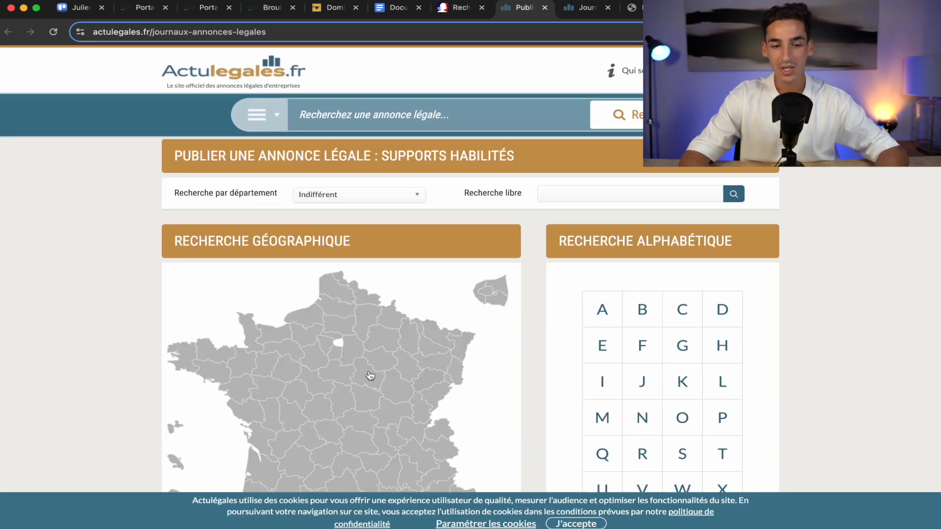
scroll(251, 333, down, 2)
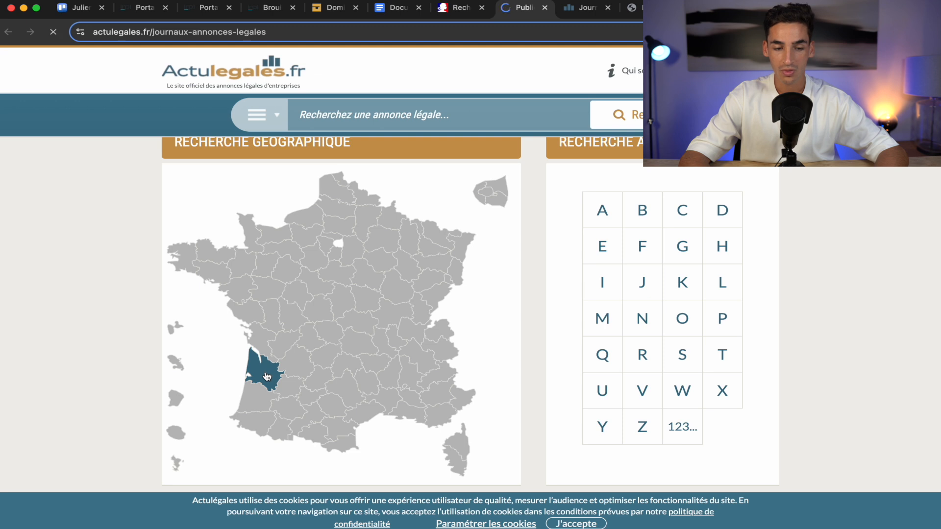
scroll(138, 409, down, 3)
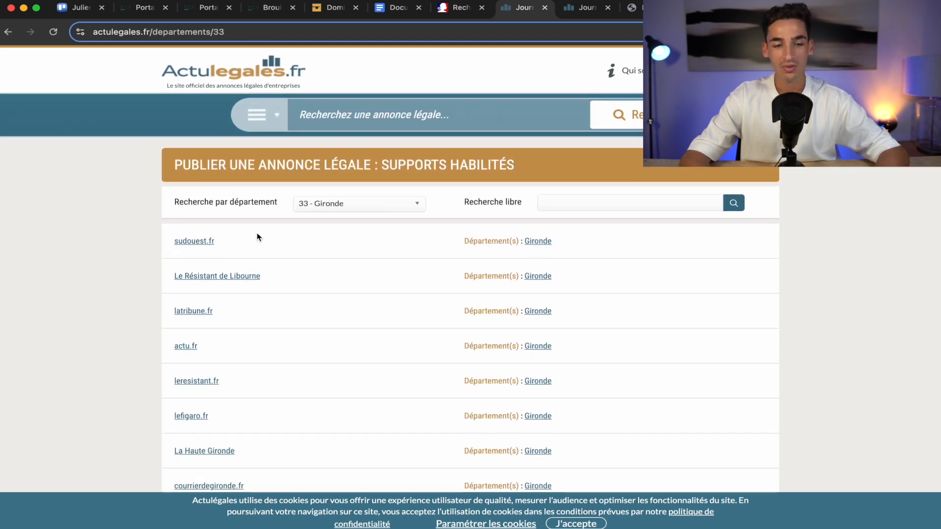
scroll(230, 426, down, 3)
scroll(230, 425, down, 6)
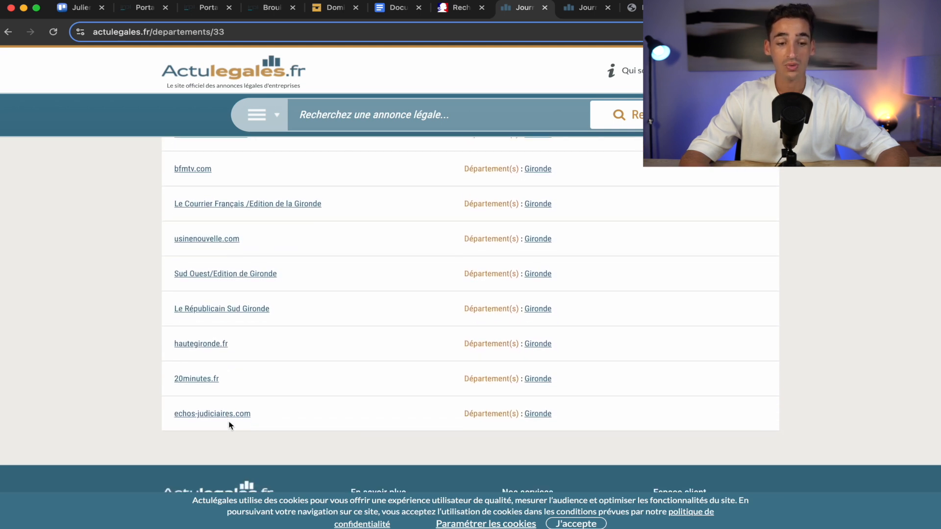
scroll(231, 426, up, 10)
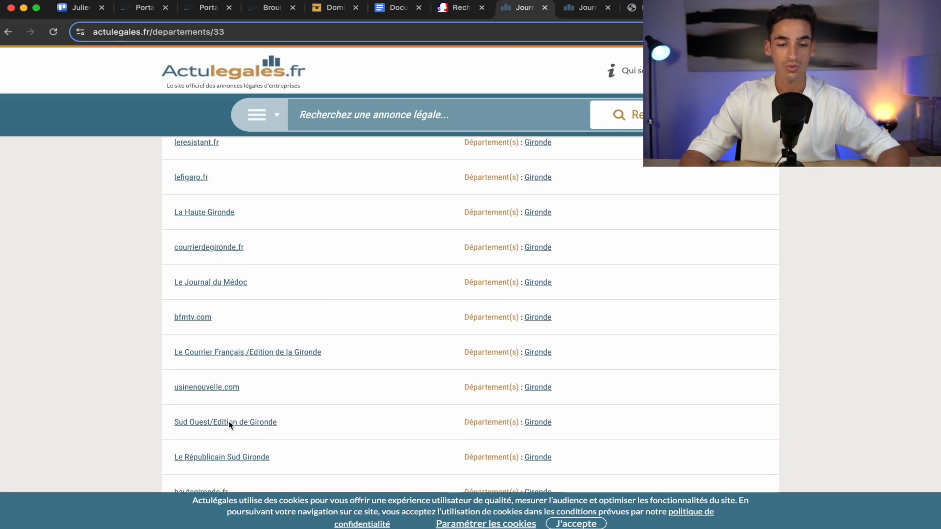
scroll(230, 425, up, 3)
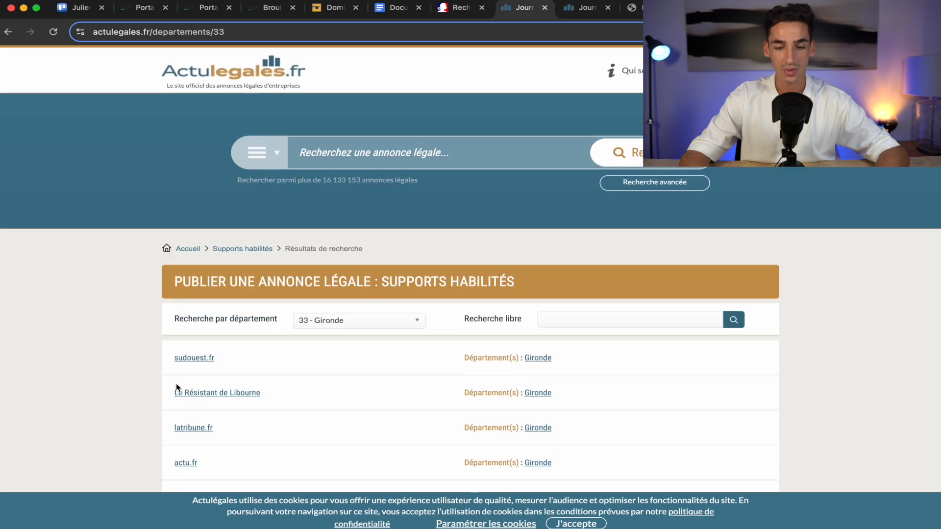
click(191, 361)
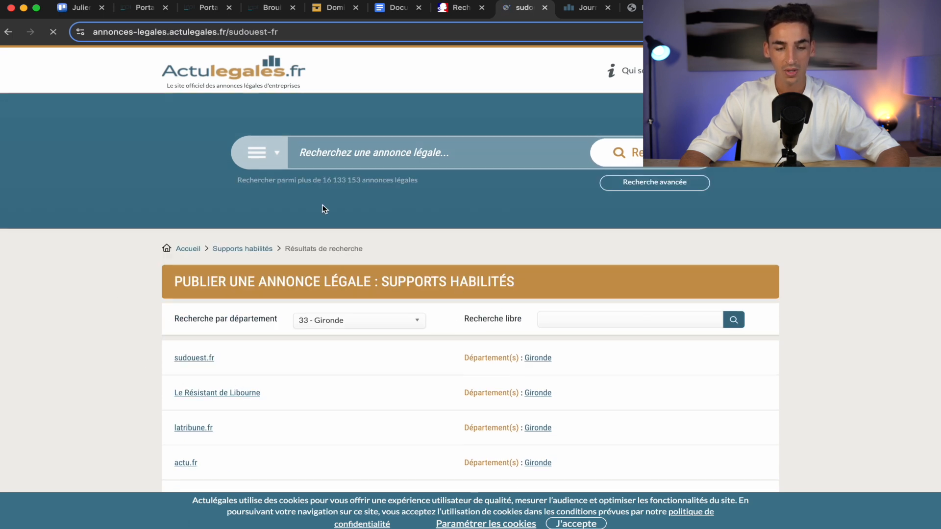
Browse sudouest.fr's notices, open an example listing, and start a new SAS - SASU constitution notice.
scroll(172, 367, down, 2)
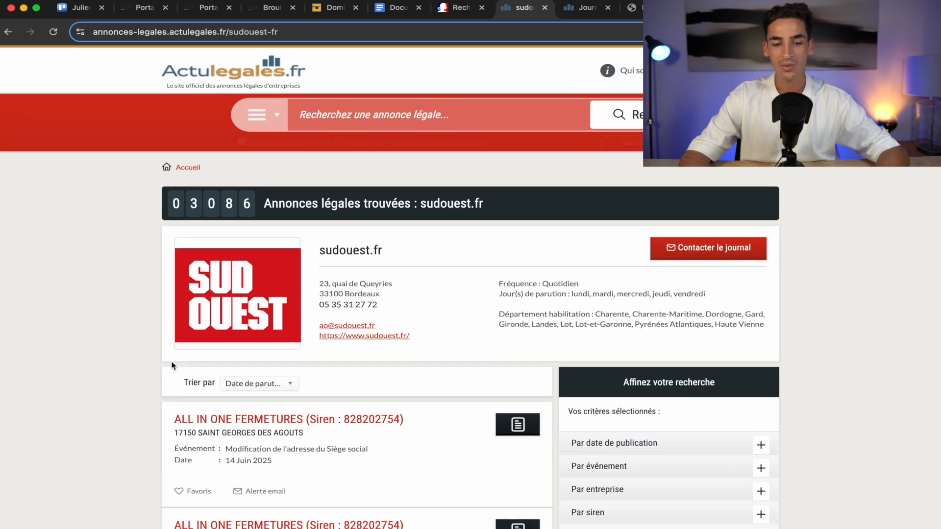
scroll(171, 365, down, 2)
scroll(465, 330, up, 1)
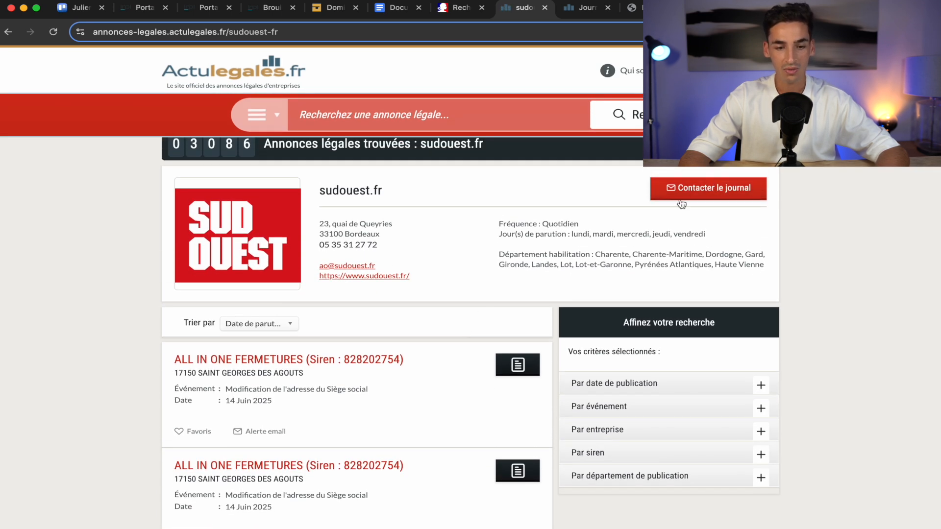
scroll(643, 318, down, 2)
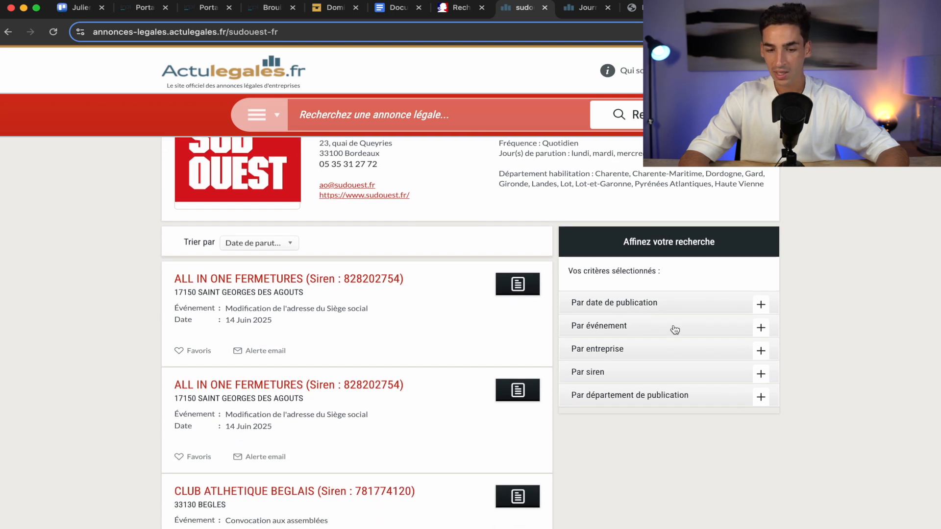
click(762, 354)
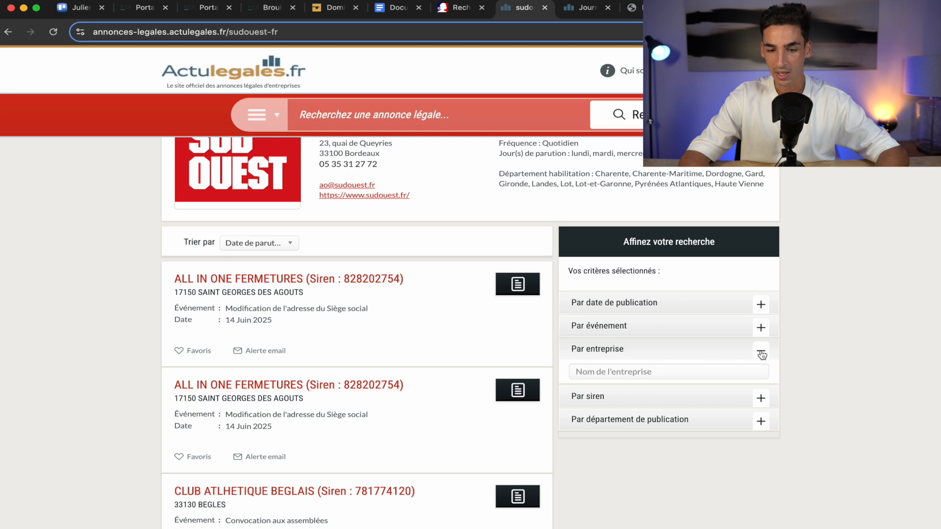
click(762, 353)
click(294, 281)
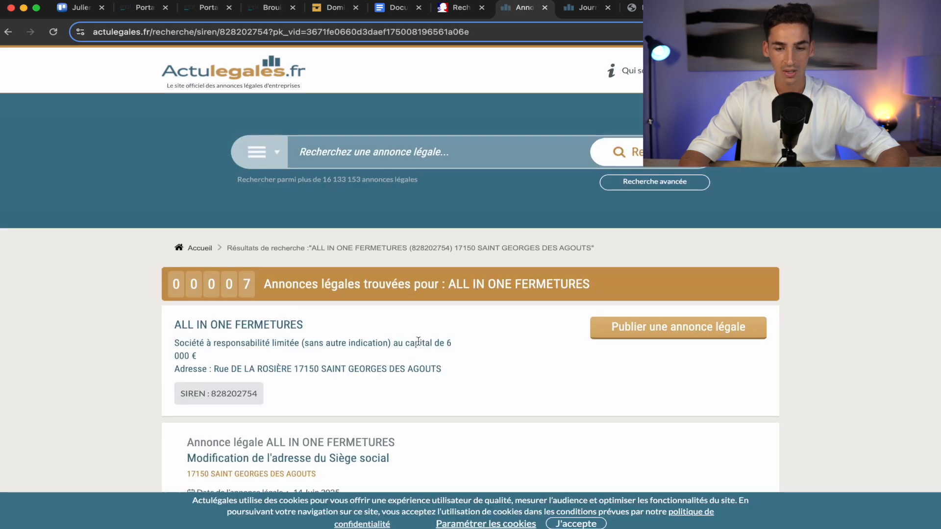
scroll(418, 341, down, 5)
scroll(586, 374, up, 5)
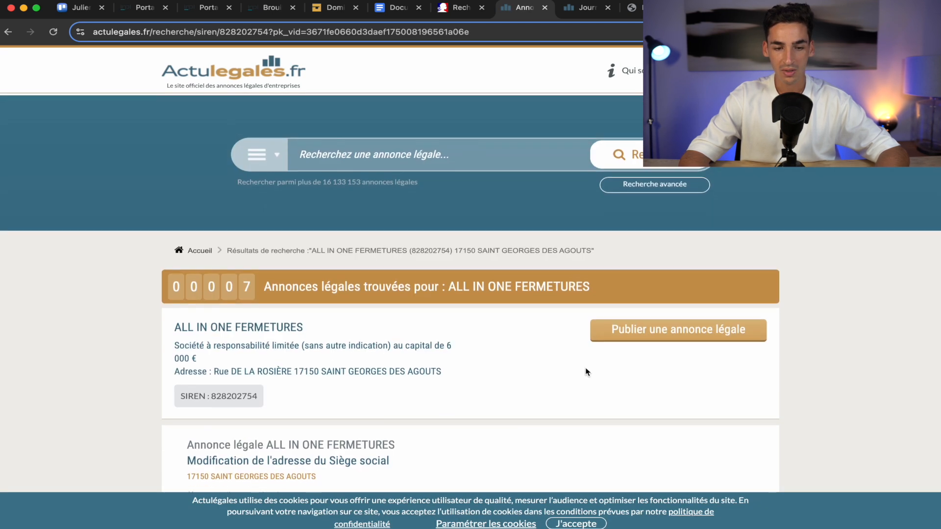
click(669, 340)
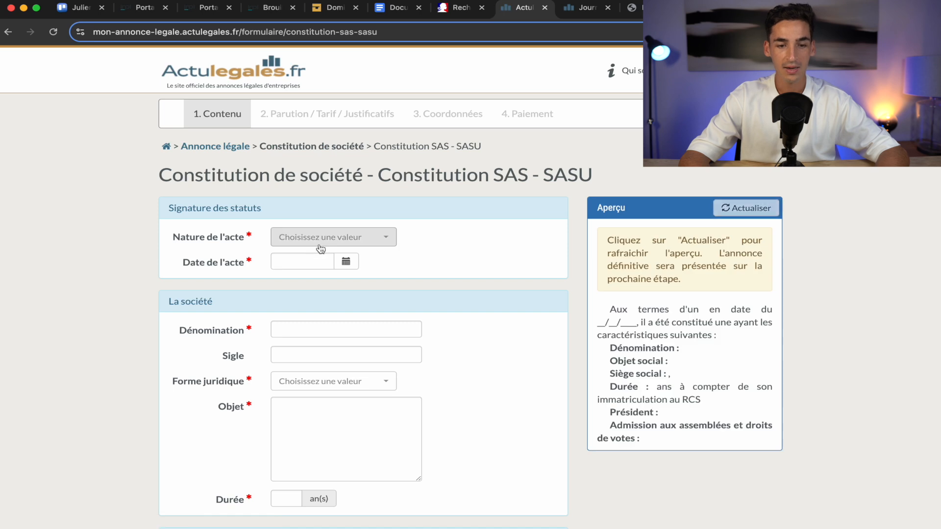
Record the deed as Sous seing privé, dated 29/06/2025.
click(327, 240)
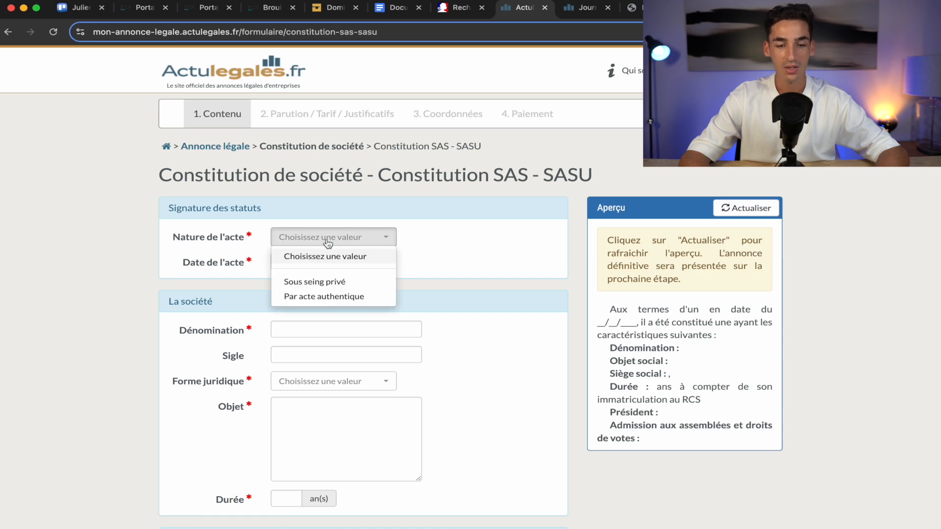
click(331, 282)
click(300, 263)
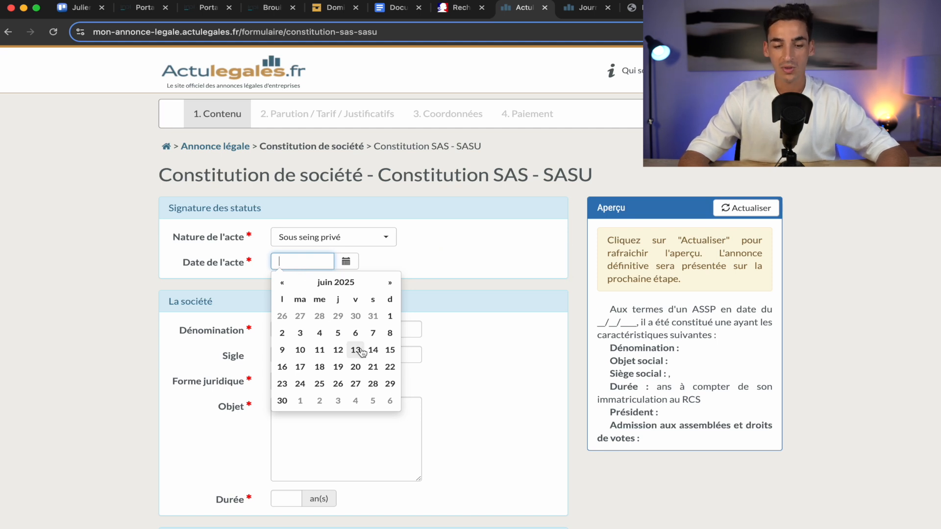
click(390, 384)
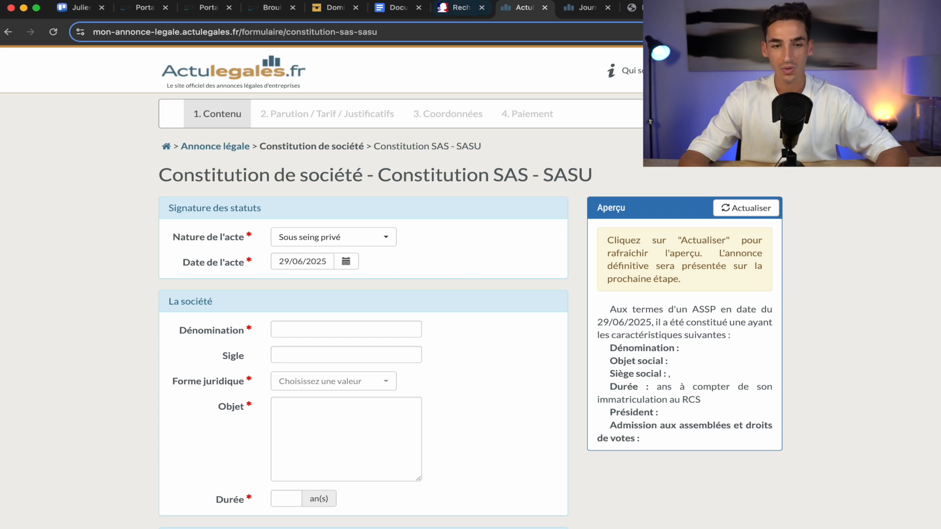
Set the INPI publication date to 29/06/2025 and open the publication support list.
click(271, 14)
click(327, 290)
click(534, 291)
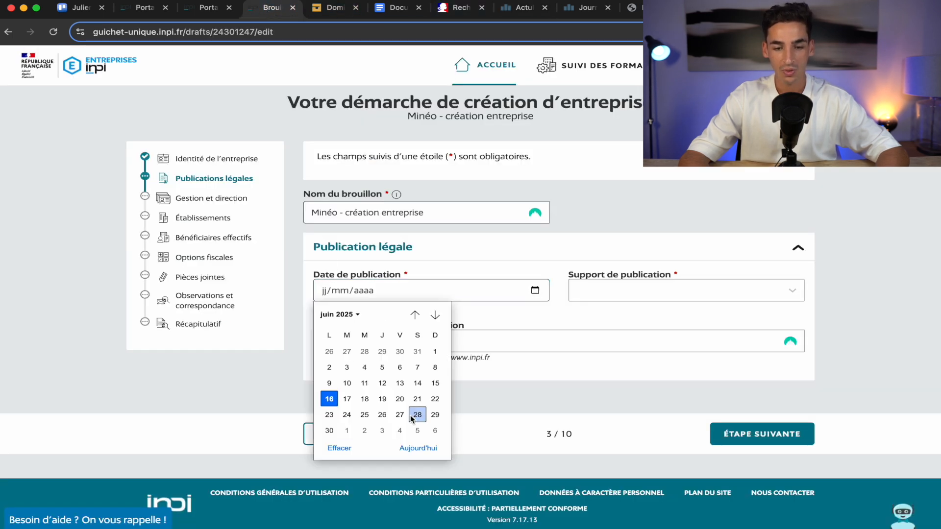
click(435, 414)
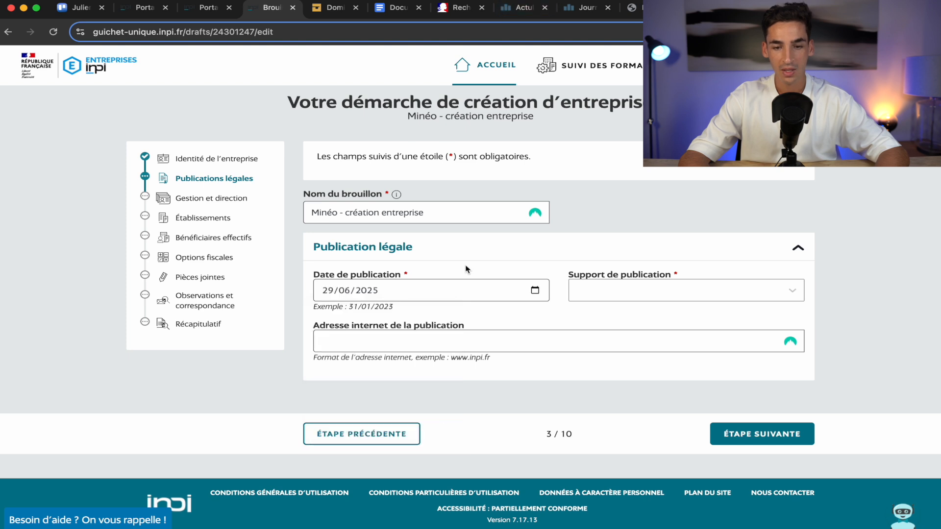
click(677, 296)
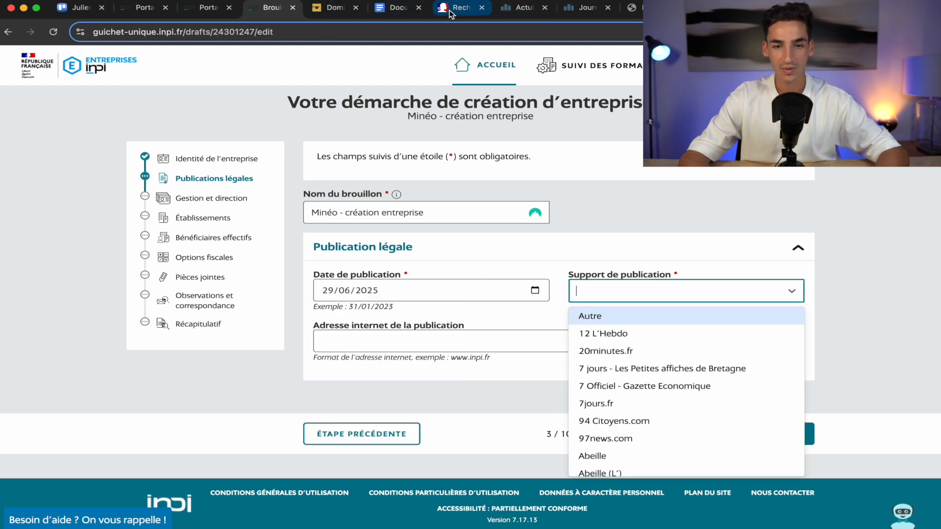
click(509, 14)
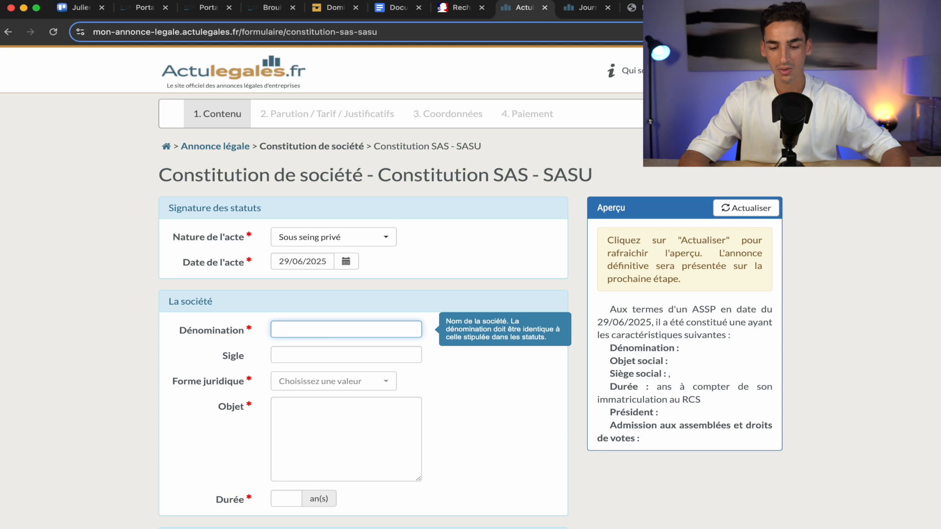
Complete the company name MINÉO, set legal form SASU, and paste the activity description into Objet.
text(éo)
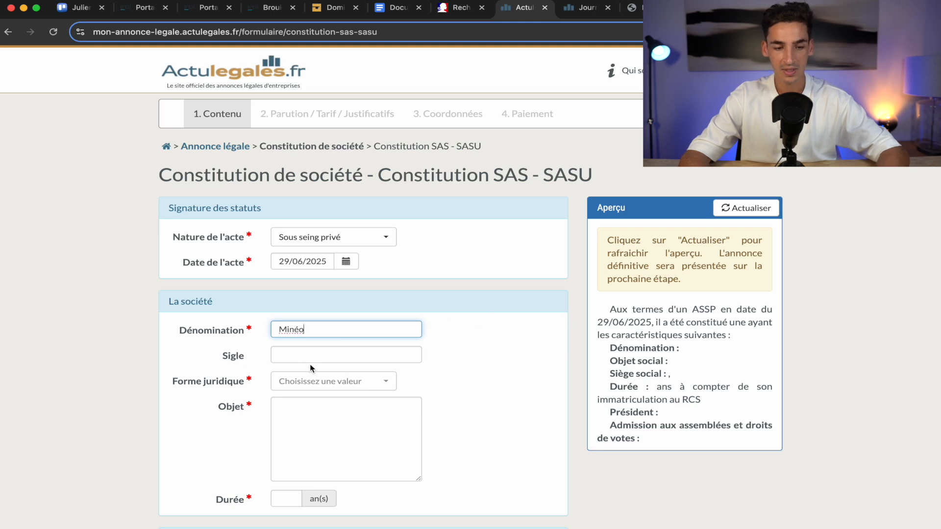
click(324, 382)
click(328, 455)
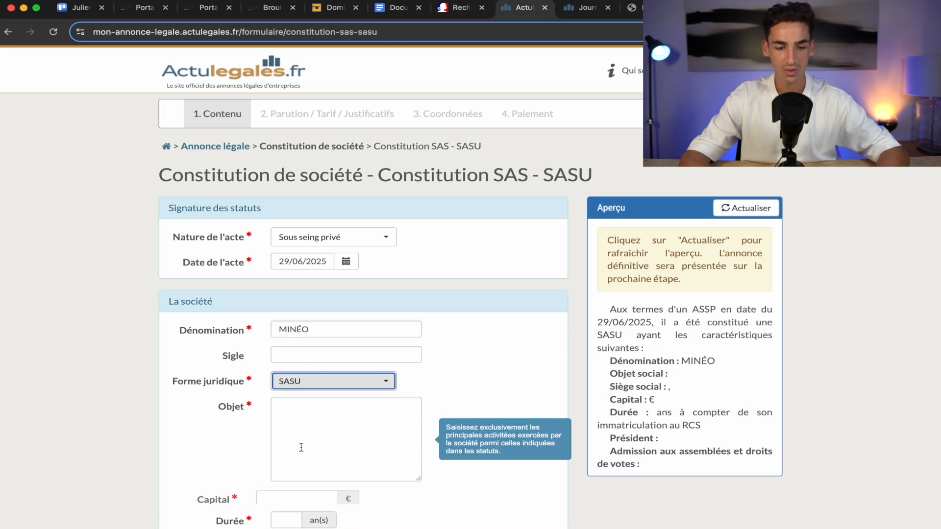
scroll(332, 431, down, 1)
click(393, 7)
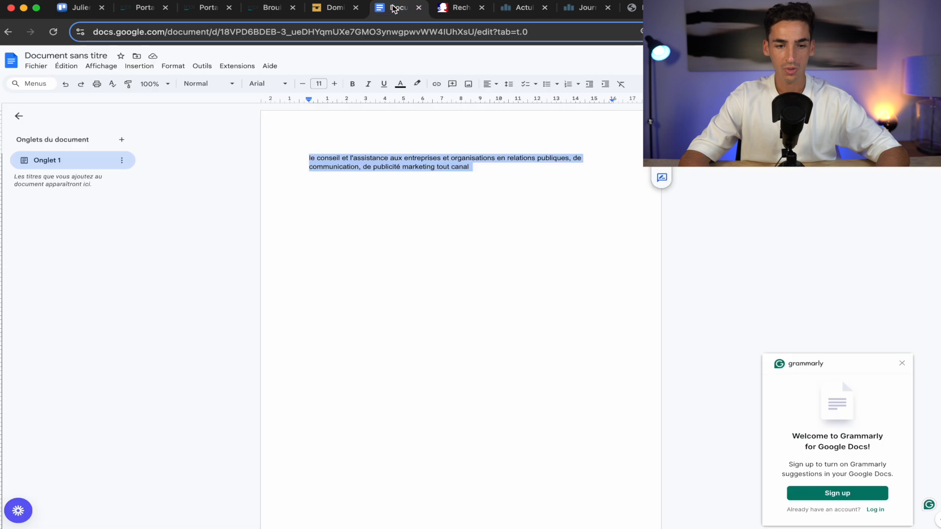
click(519, 8)
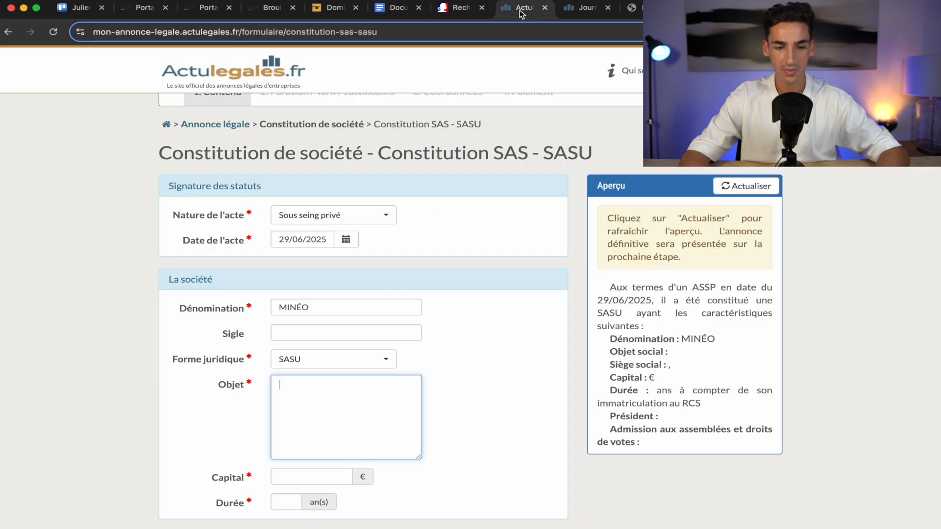
text(le conseil et l'assistance aux entreprises et organisations en relations publiques, de communication, de publicité marketing tout canal)
scroll(504, 465, down, 1)
Enter a 100 € share capital and a 99-year duration.
click(336, 404)
text(100)
click(284, 429)
text(9)
click(519, 322)
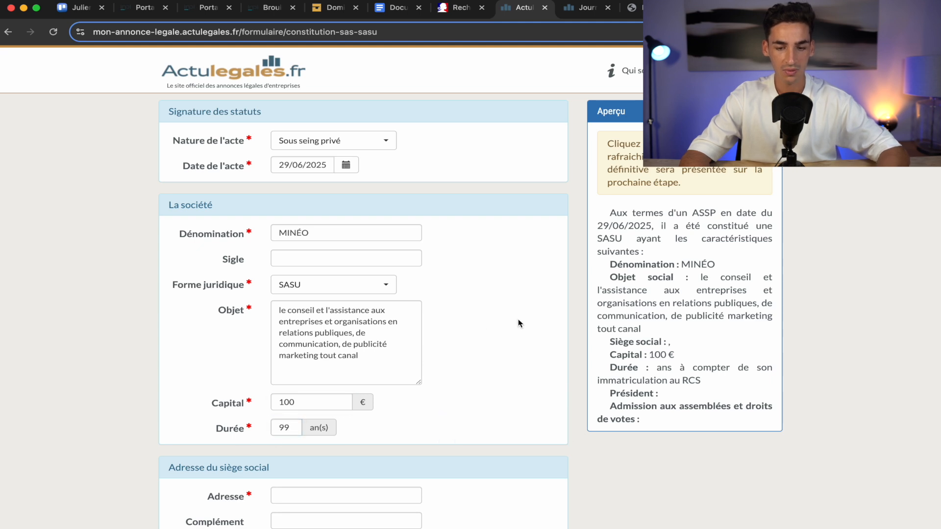
scroll(519, 322, down, 2)
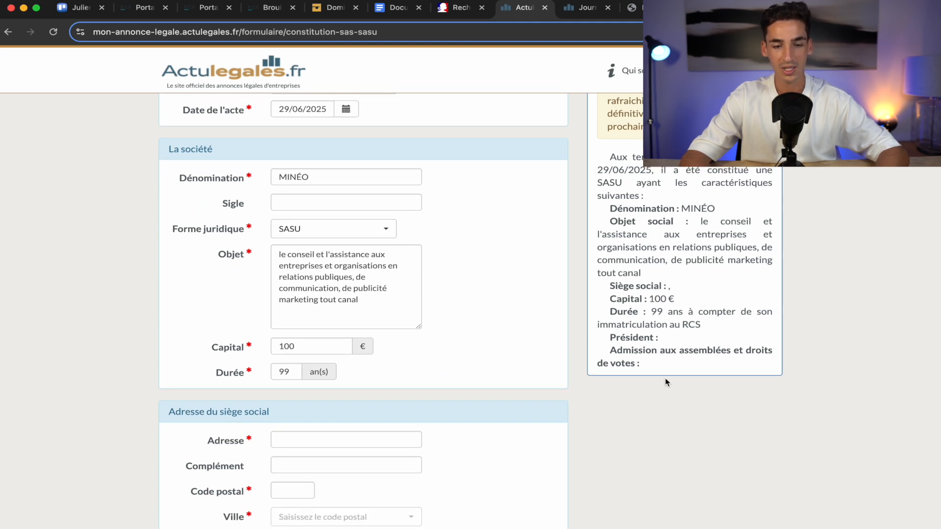
scroll(273, 330, down, 5)
Enter the head office street address with postal code 33000, giving BORDEAUX as city and registry.
click(308, 303)
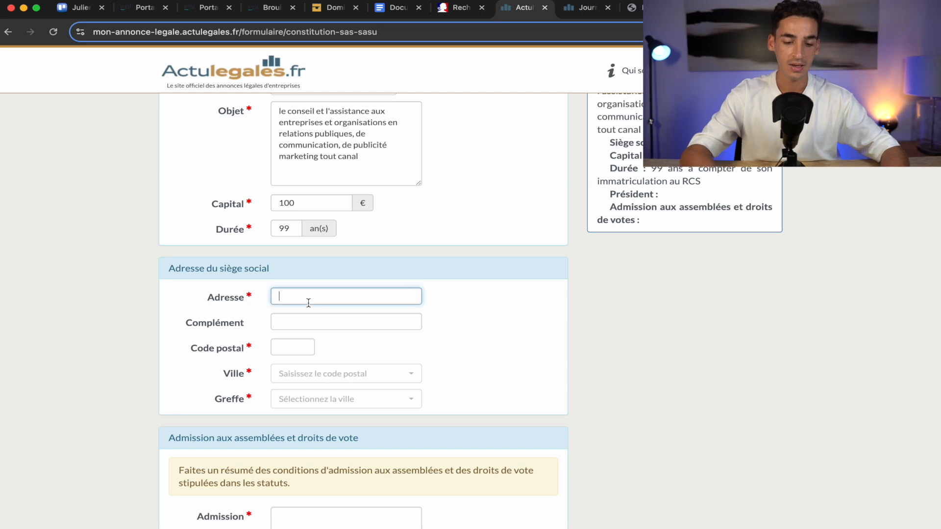
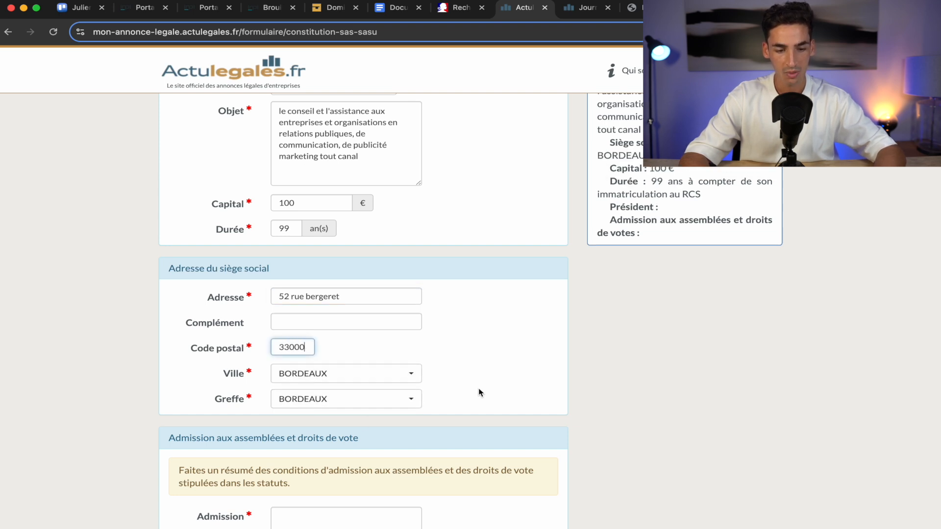
scroll(478, 392, down, 5)
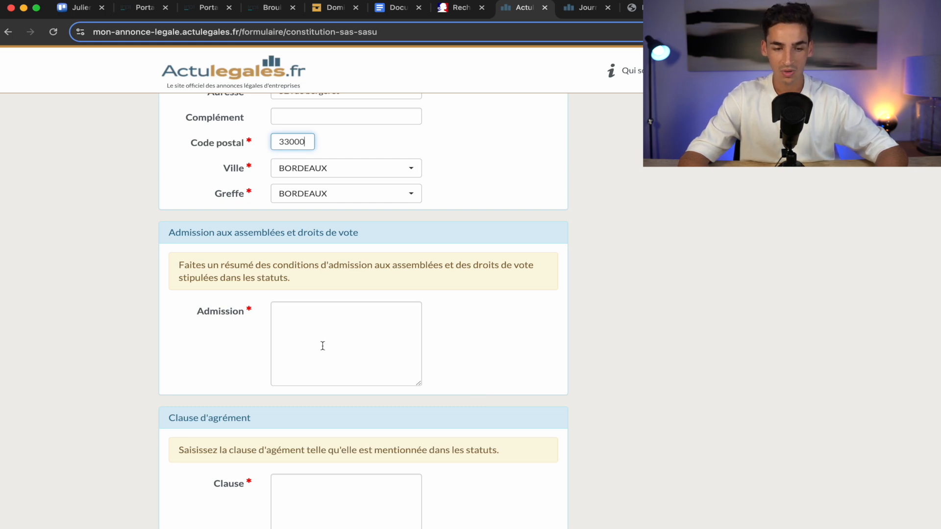
Fill Admission with 'tout associé peut participer aux assemblées…' on proof of identity and share registration.
mouse_move(294, 309)
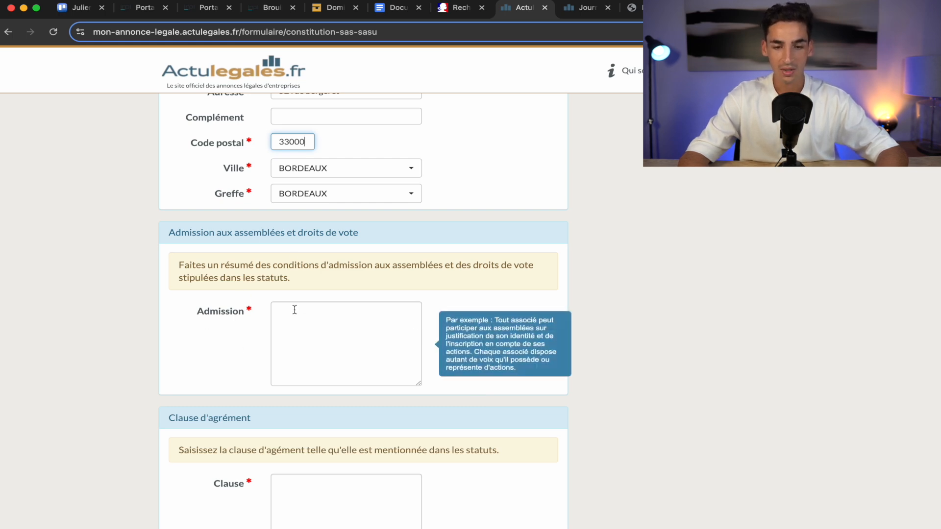
click(504, 331)
click(357, 308)
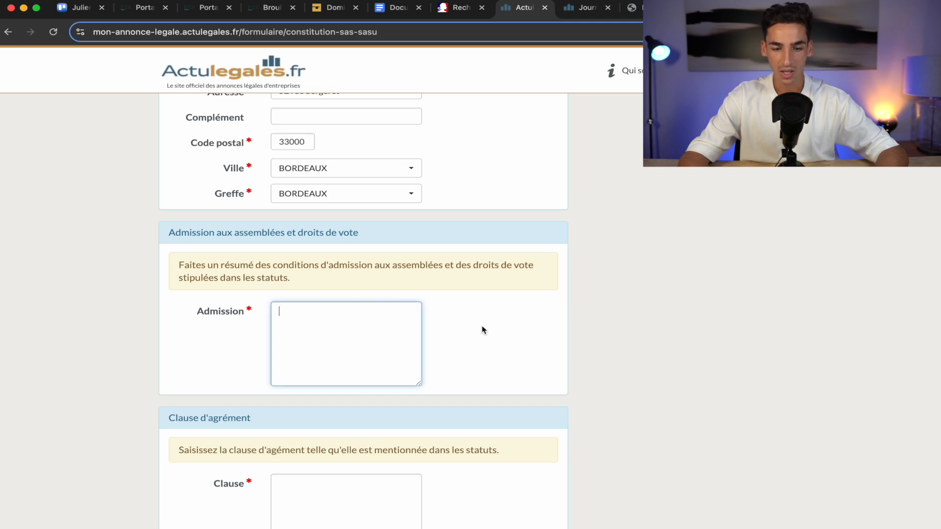
mouse_move(378, 321)
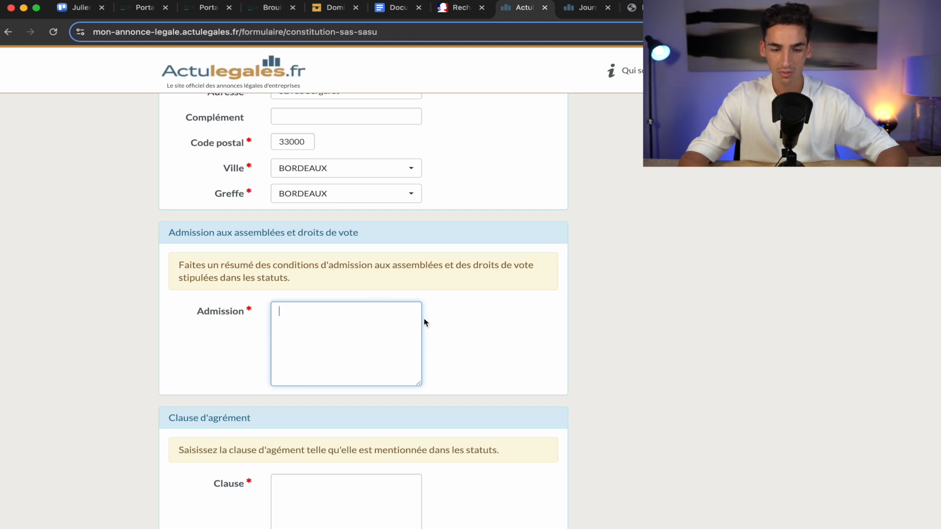
text(tout associé pe)
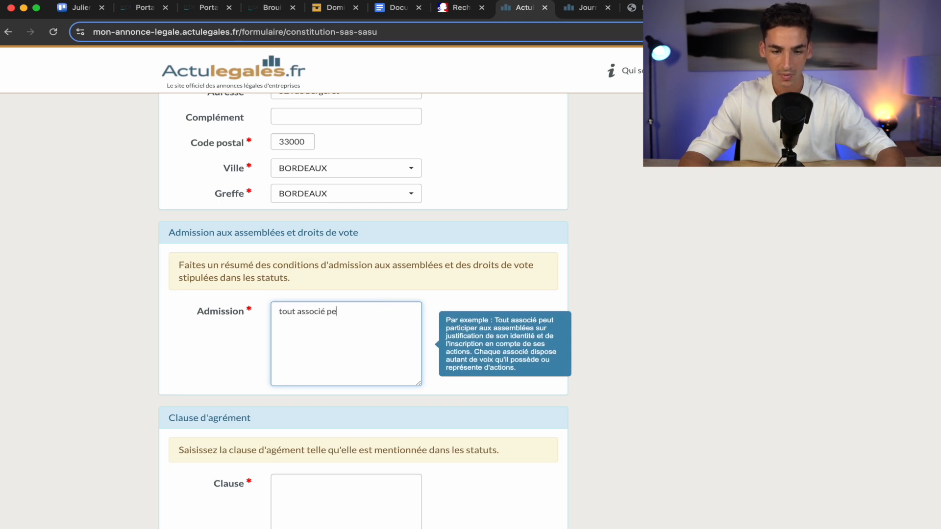
text(ut participer )
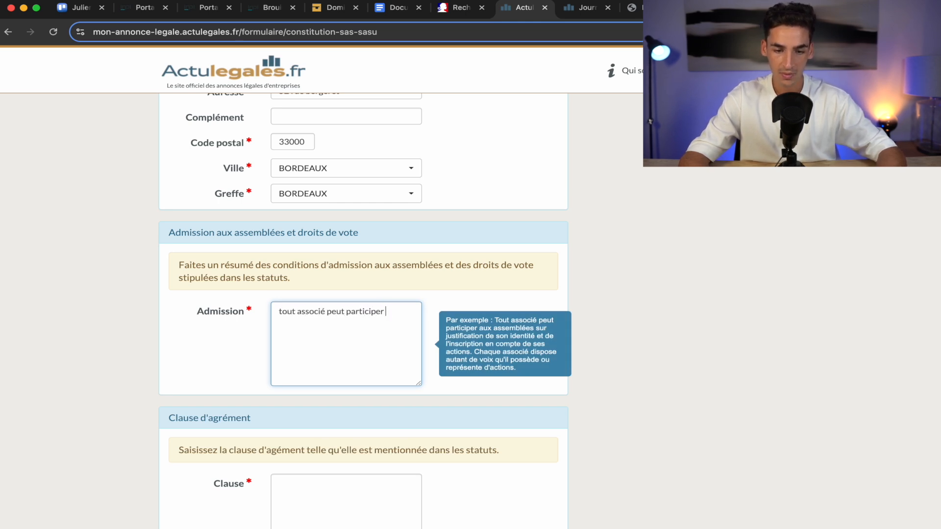
text(aux assembl)
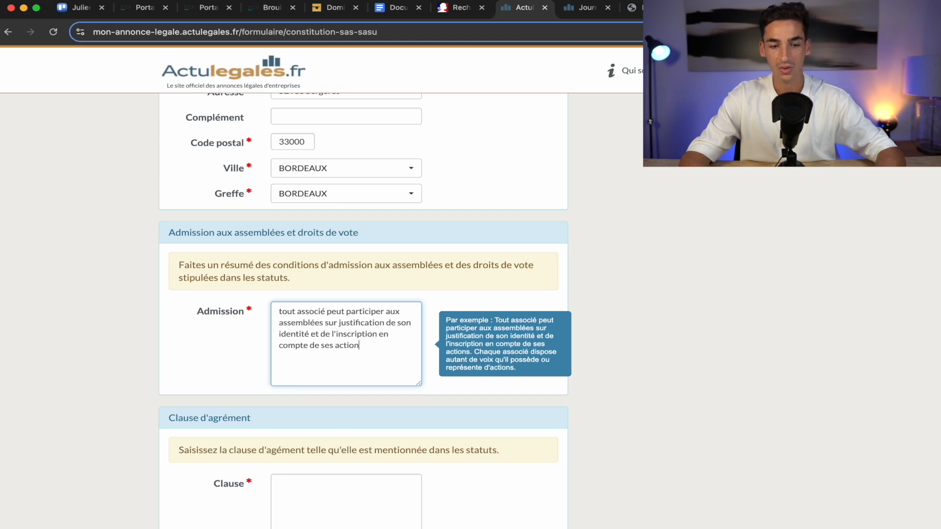
text(s)
click(245, 367)
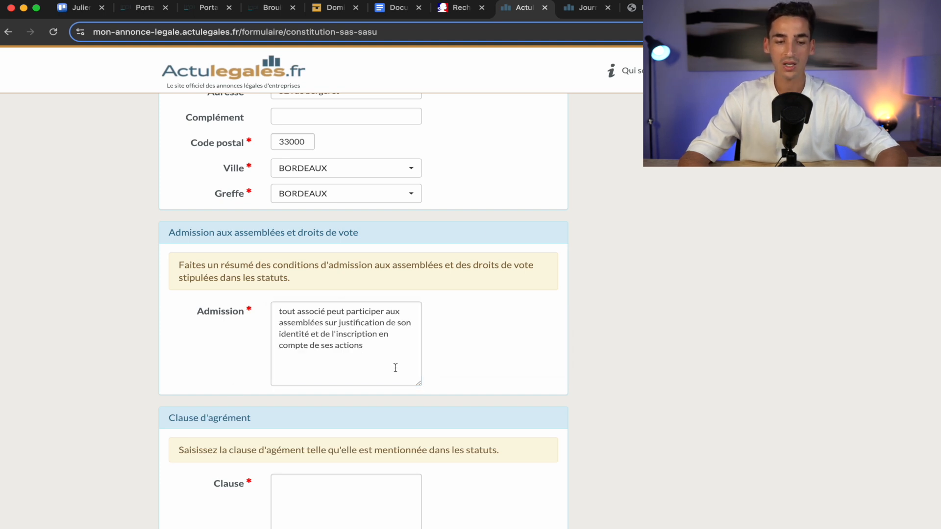
scroll(393, 370, down, 3)
mouse_move(347, 398)
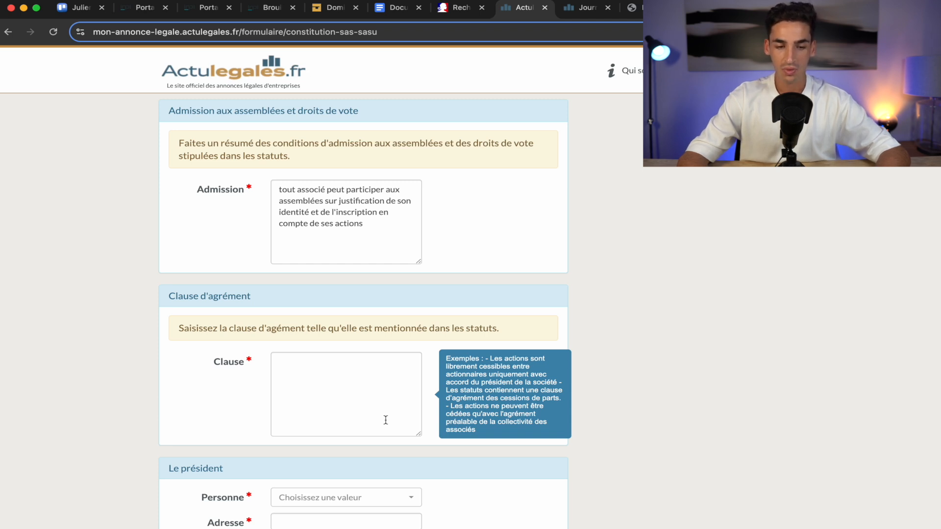
Write the approval clause: shares freely transferable between shareholders only with the company president's agreement.
scroll(386, 420, down, 1)
click(386, 370)
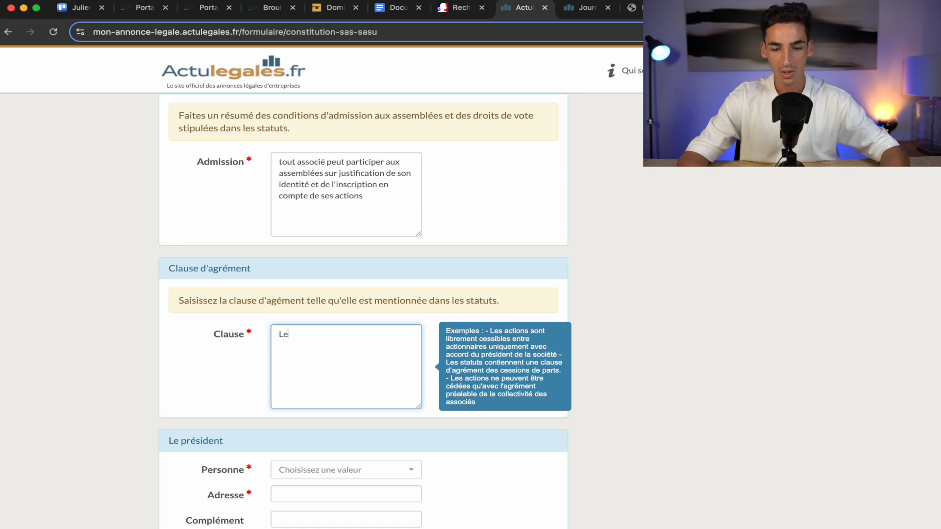
text(Les actions sont)
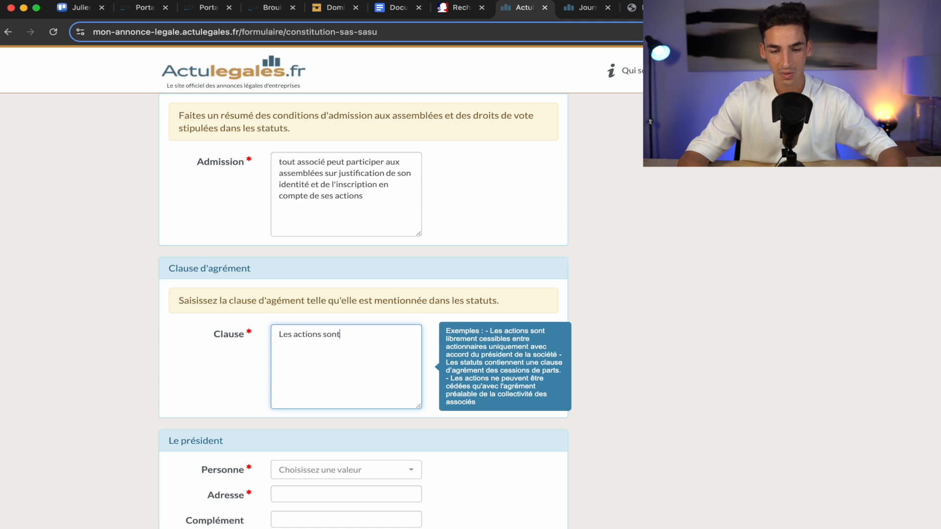
text( librement)
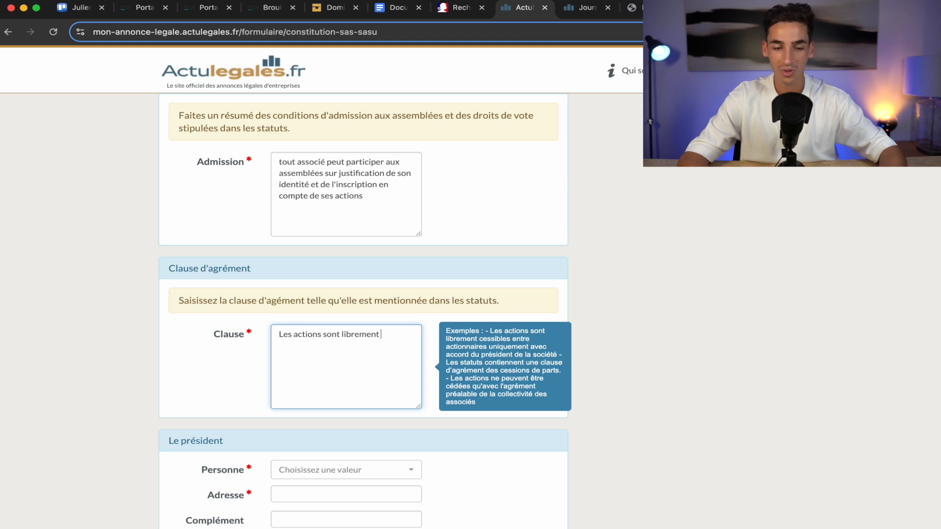
text(cessibles entre actionnaires)
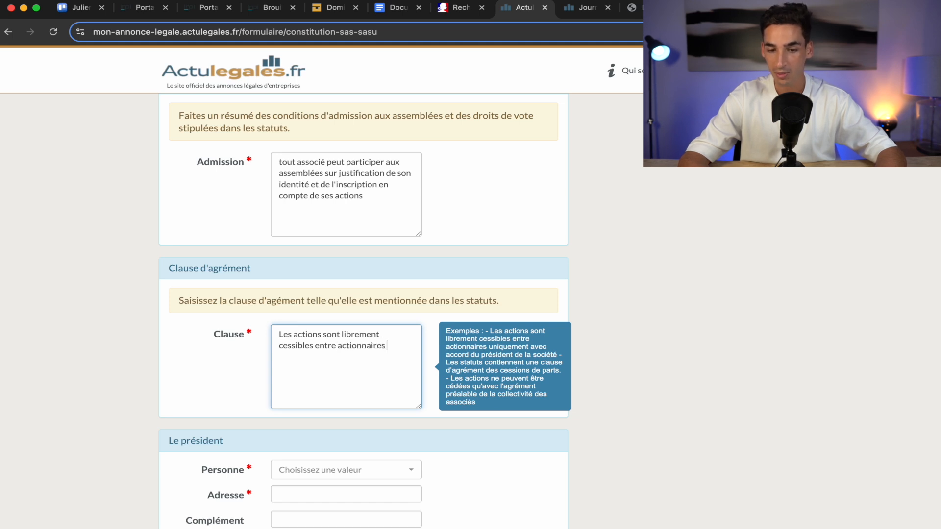
text(ment cessibles entre actionnaires uniquement avec accord du président de la société)
click(843, 304)
scroll(851, 304, down, 5)
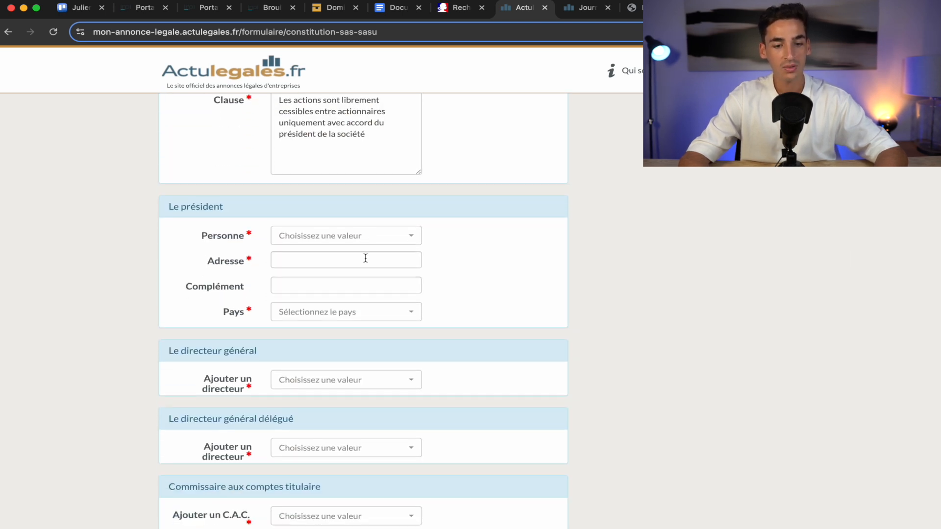
click(407, 243)
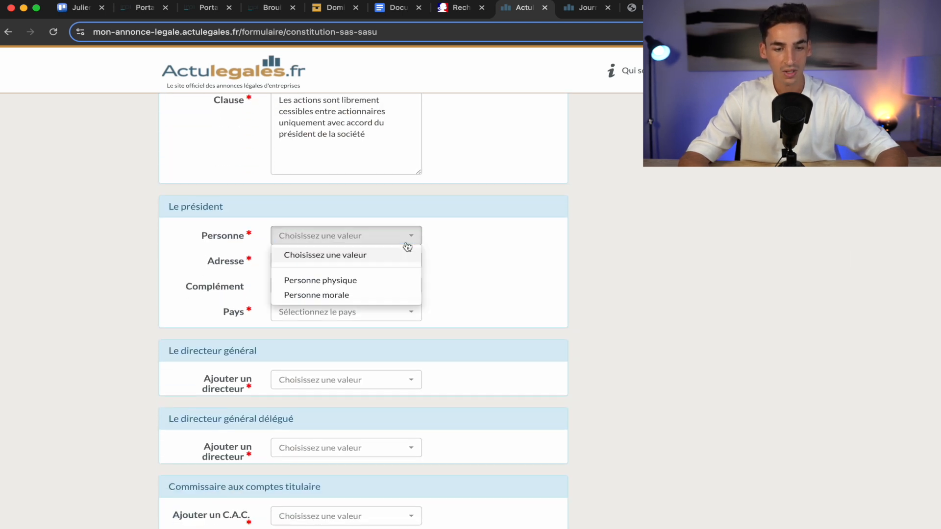
Record the president as a natural person, Monsieur, entering surname, first name and street address.
click(342, 283)
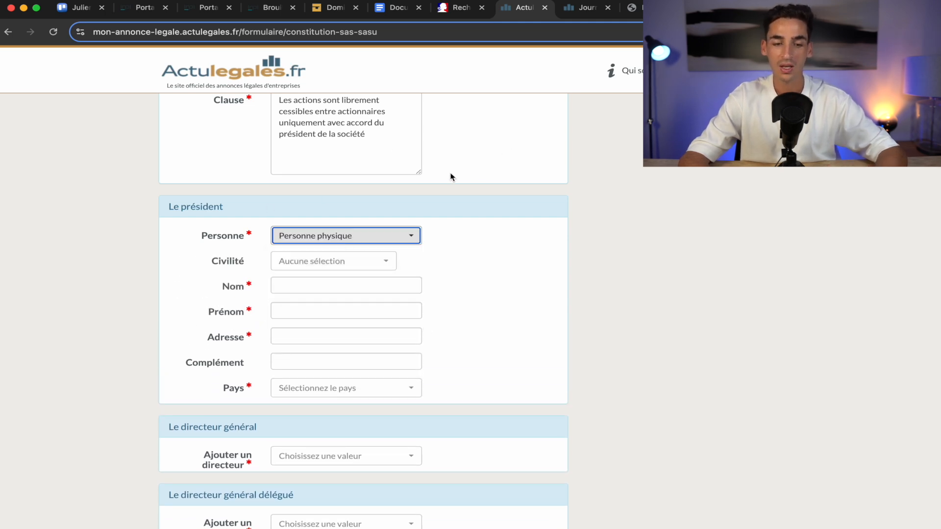
click(330, 263)
click(301, 297)
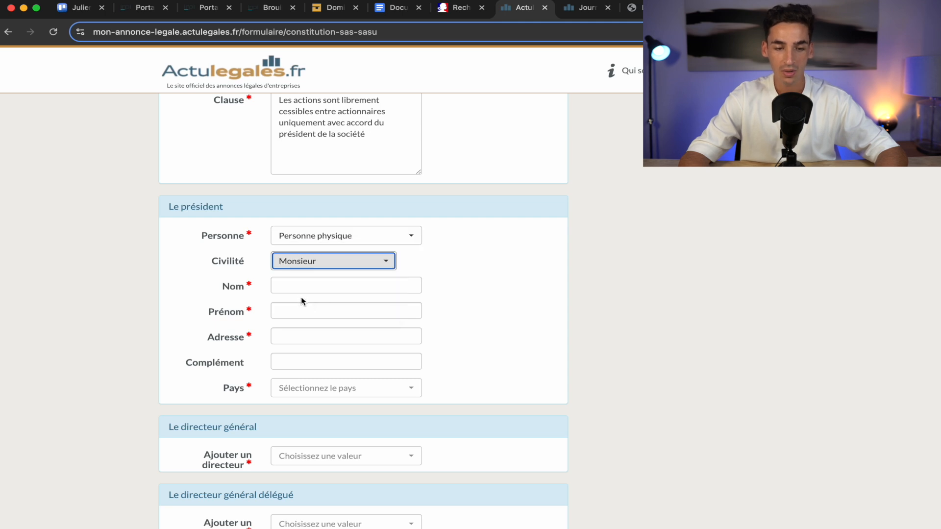
click(300, 291)
click(306, 313)
text(julien)
click(309, 331)
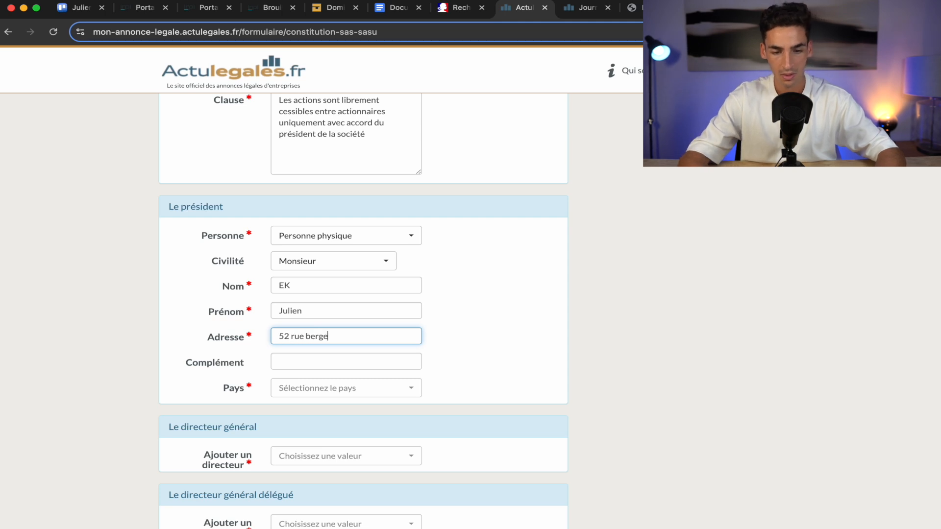
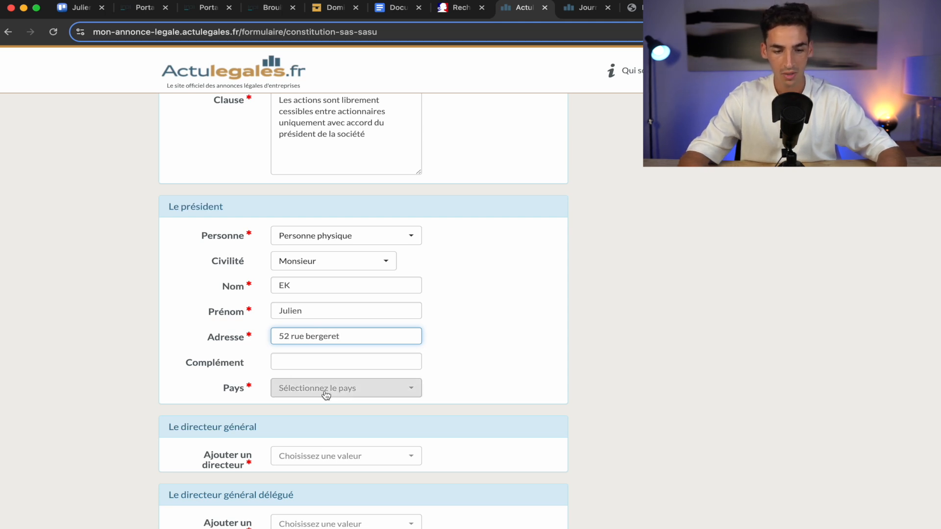
Set the president's country to FRANCE.
click(327, 392)
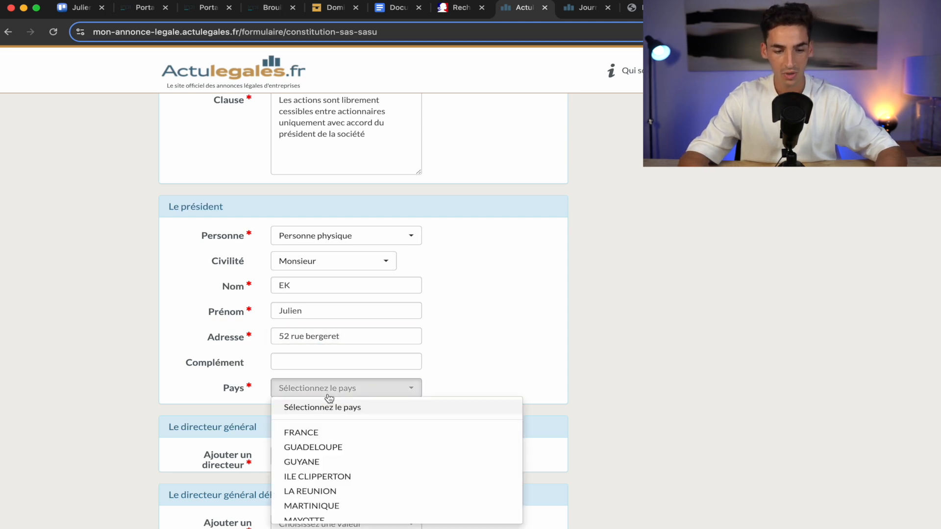
click(296, 362)
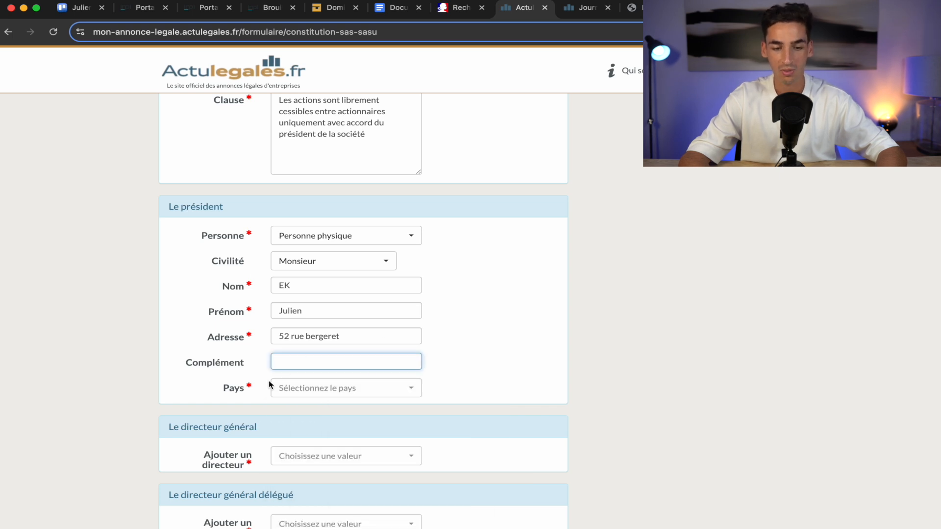
click(346, 389)
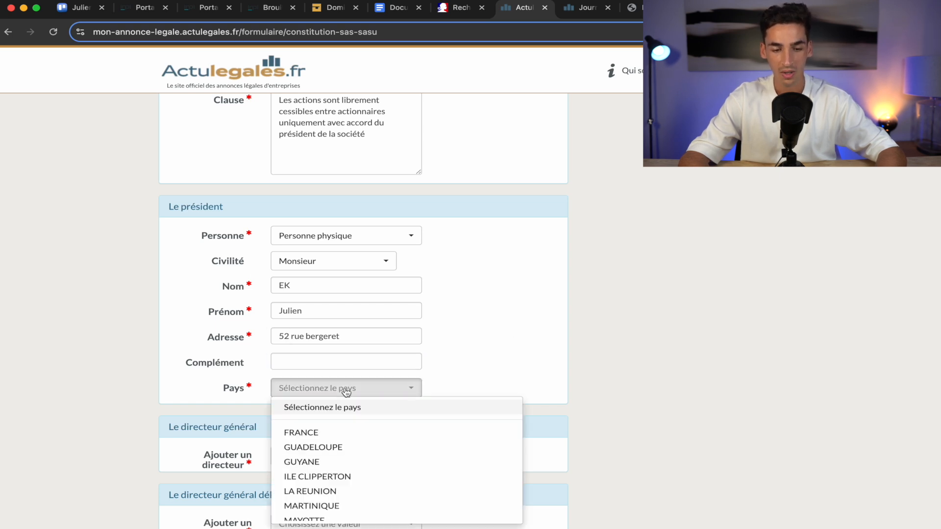
click(347, 433)
scroll(347, 431, down, 5)
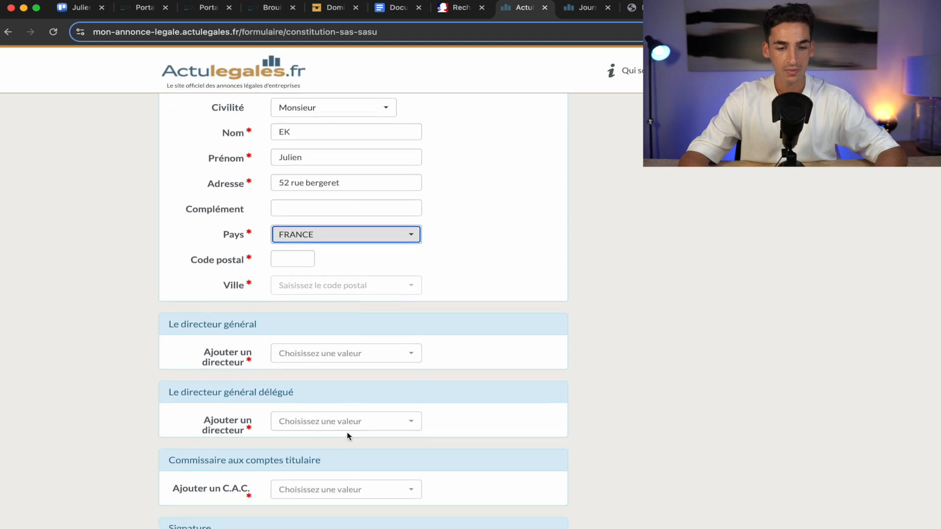
Add a general director to the company as a natural person.
click(346, 271)
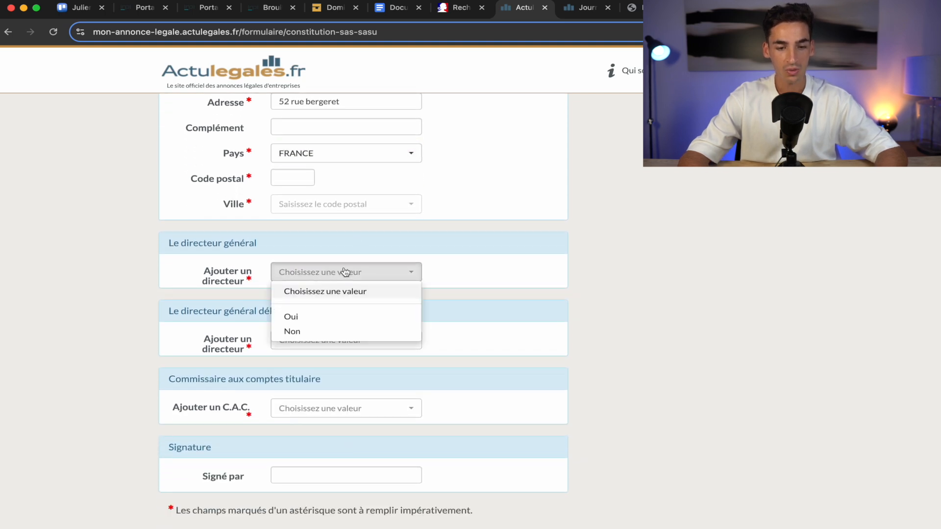
click(332, 317)
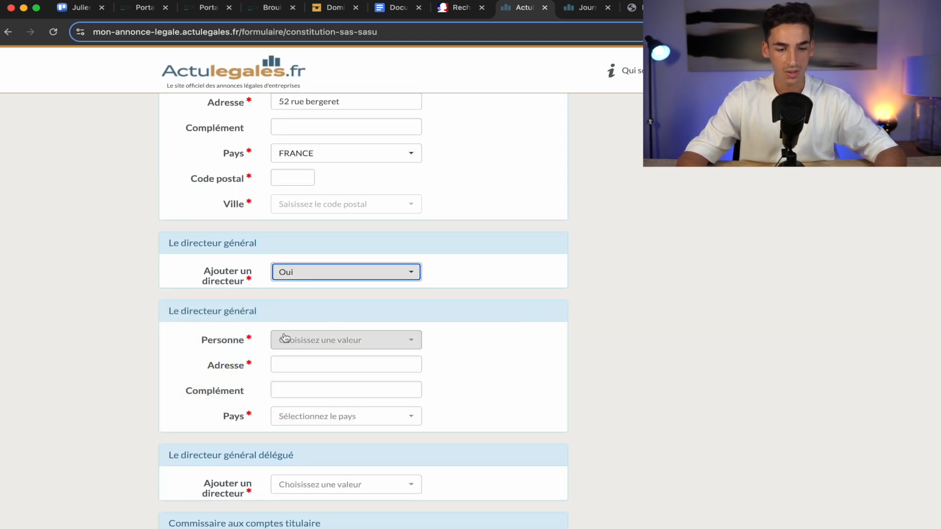
scroll(337, 297, down, 2)
click(337, 287)
click(387, 326)
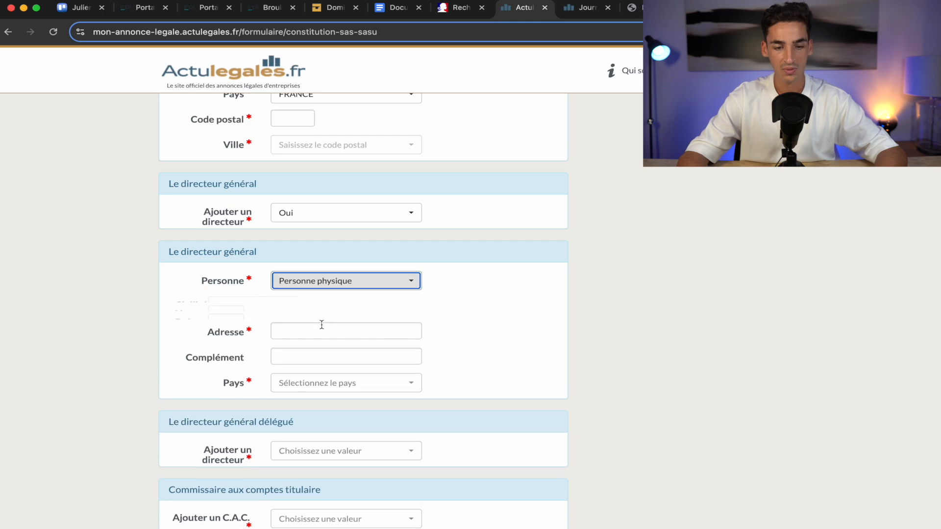
click(326, 310)
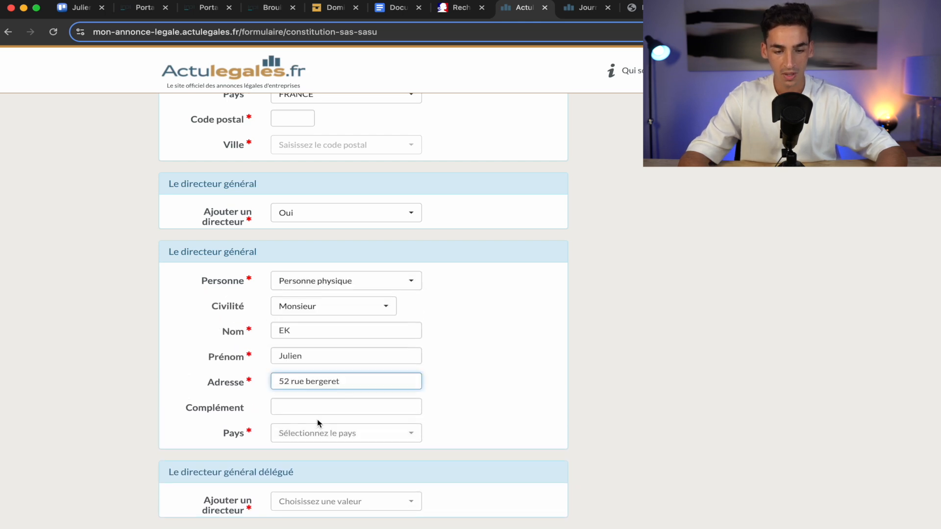
Set the director's country to FRANCE and postal code to 33000.
click(337, 439)
text(frafrafr)
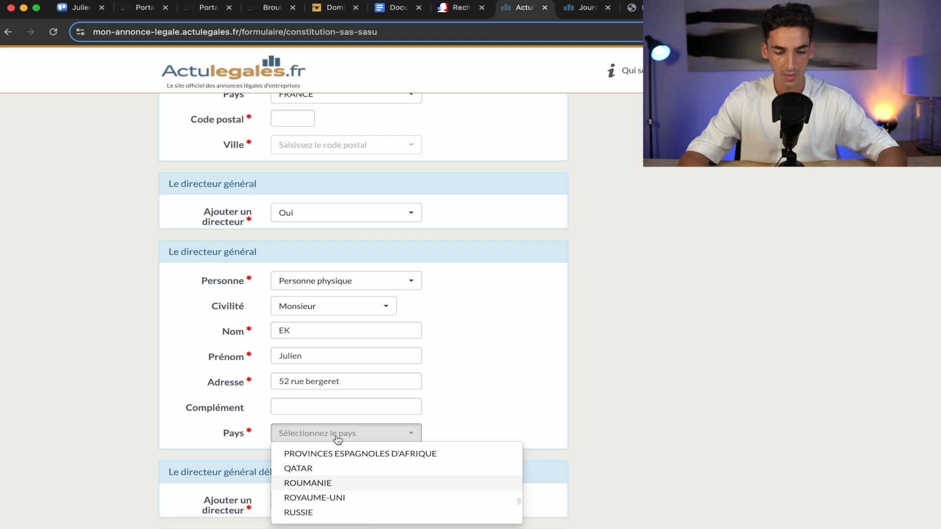
text(fr)
key(Return)
scroll(587, 433, down, 1)
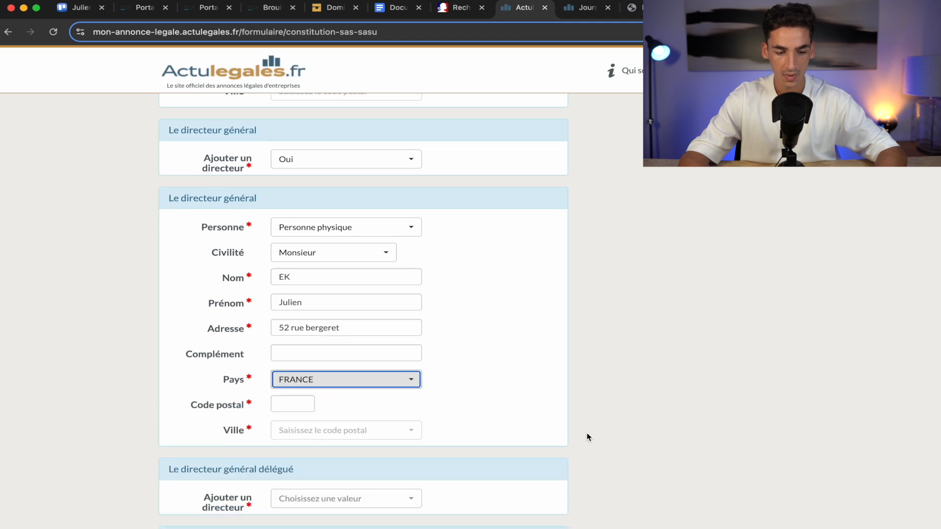
scroll(587, 434, down, 2)
click(300, 304)
text(33000)
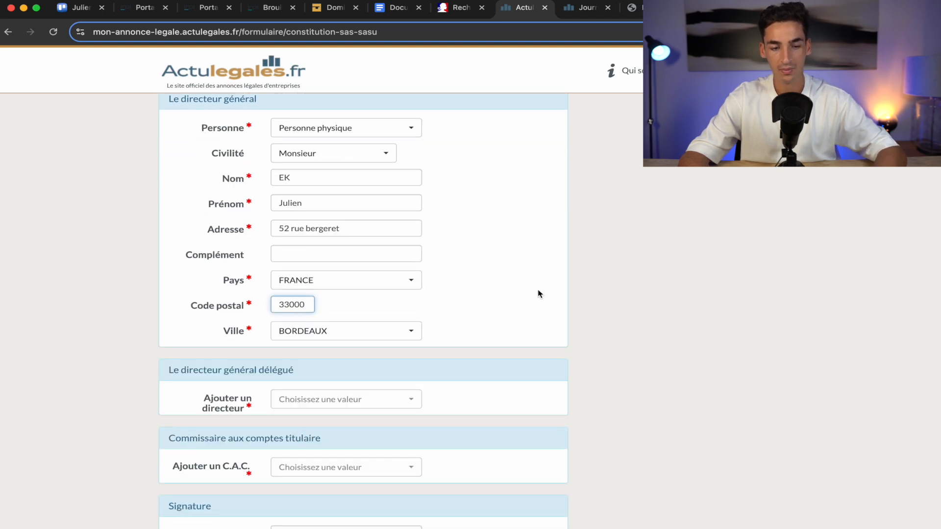
click(538, 293)
scroll(561, 289, down, 2)
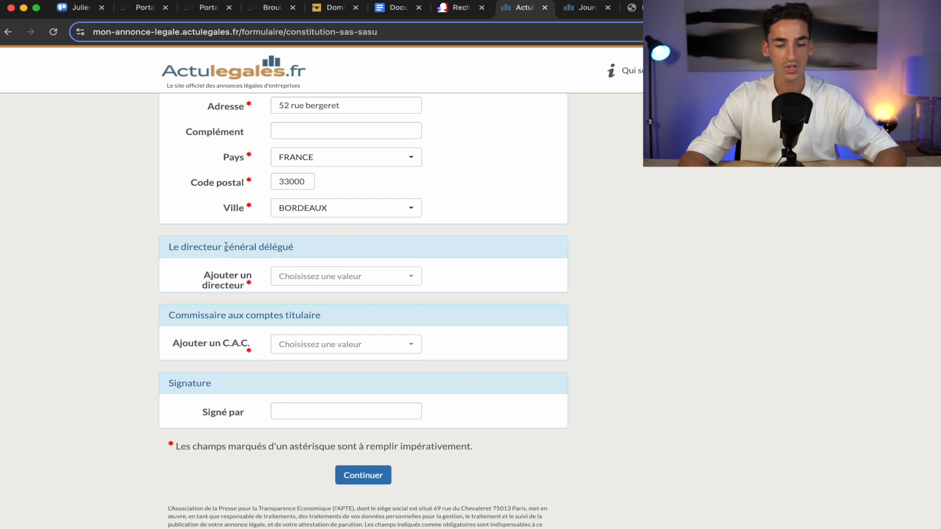
Declare no deputy director and no statutory auditor, fill in the signatory, and submit.
click(348, 278)
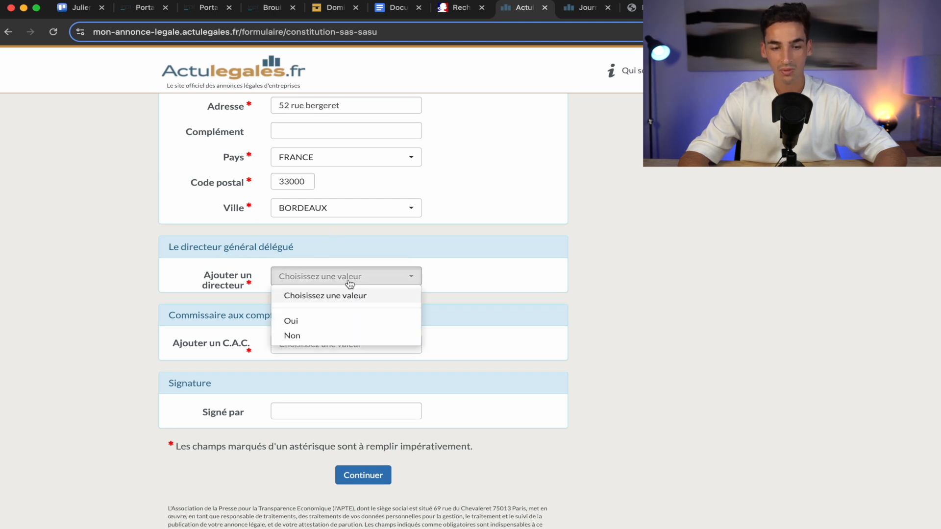
click(319, 331)
scroll(487, 368, down, 1)
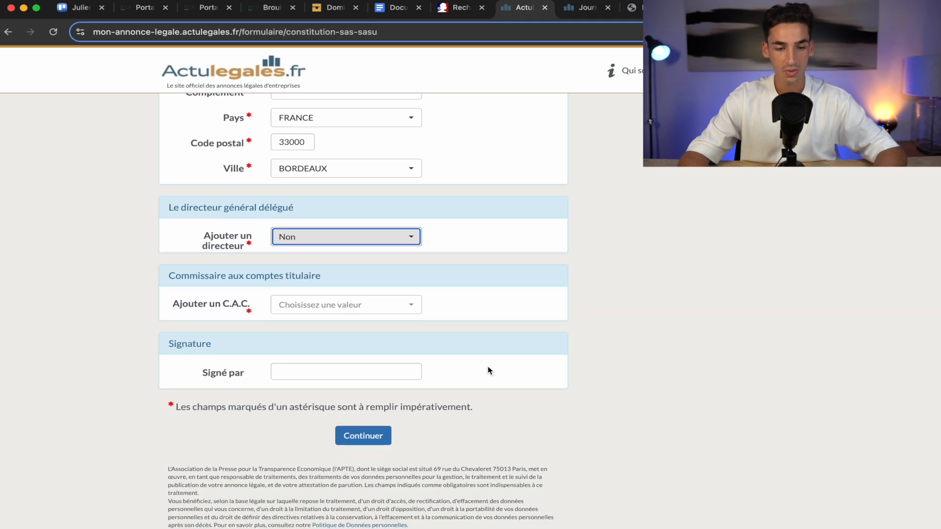
click(361, 305)
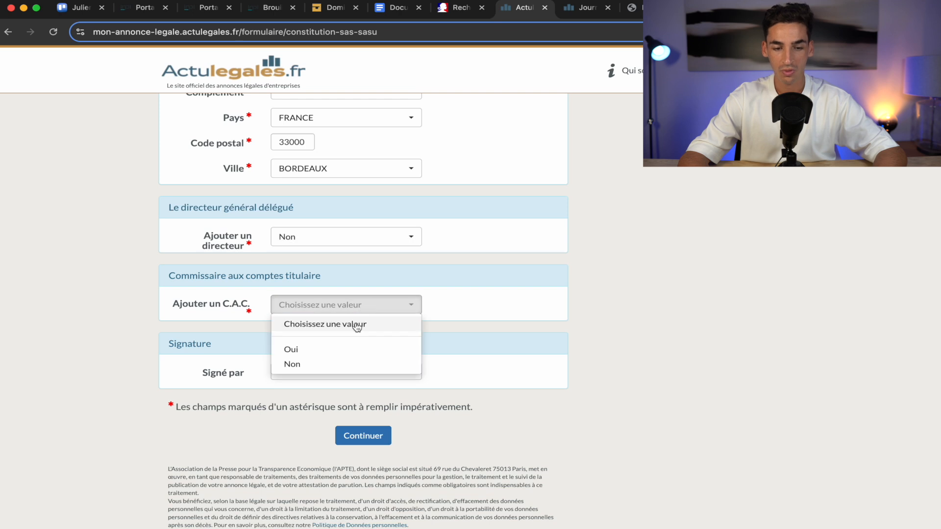
click(341, 366)
scroll(458, 384, down, 2)
click(279, 291)
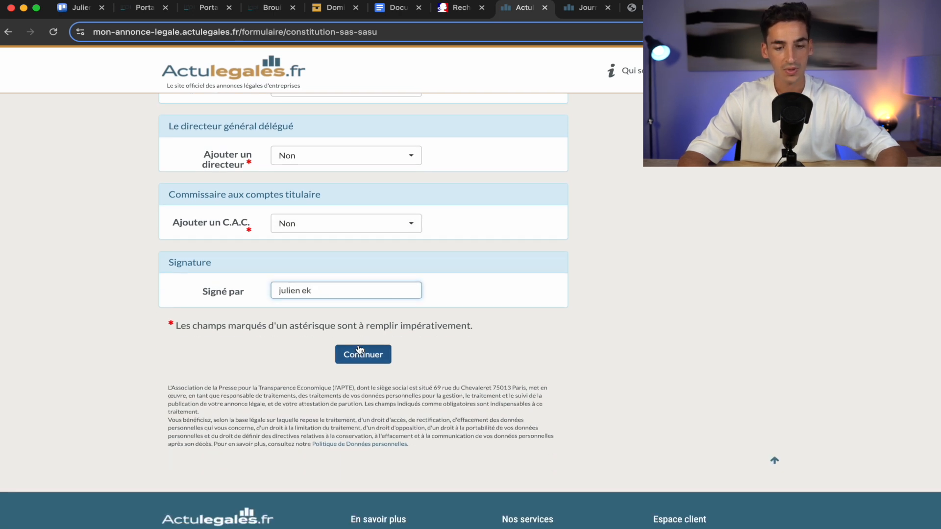
click(358, 354)
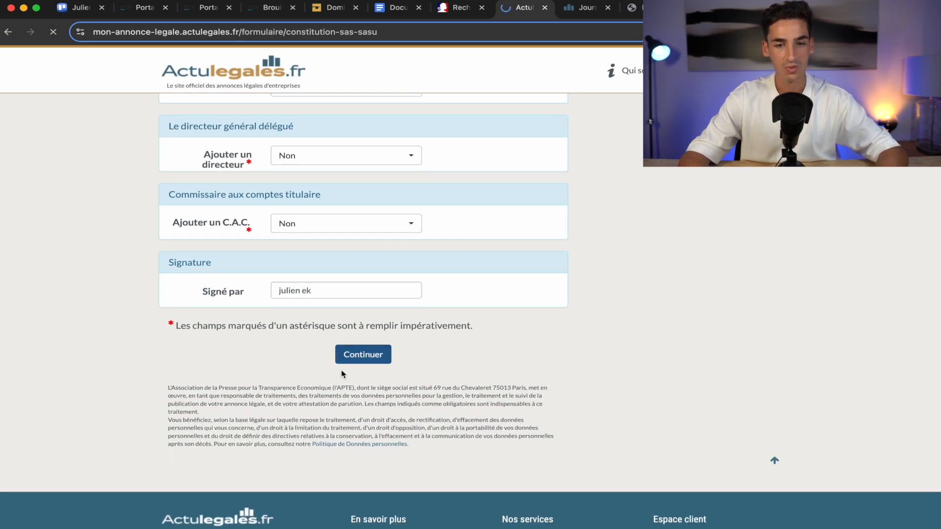
Fill in the president's missing postal code 33000.
scroll(593, 380, down, 15)
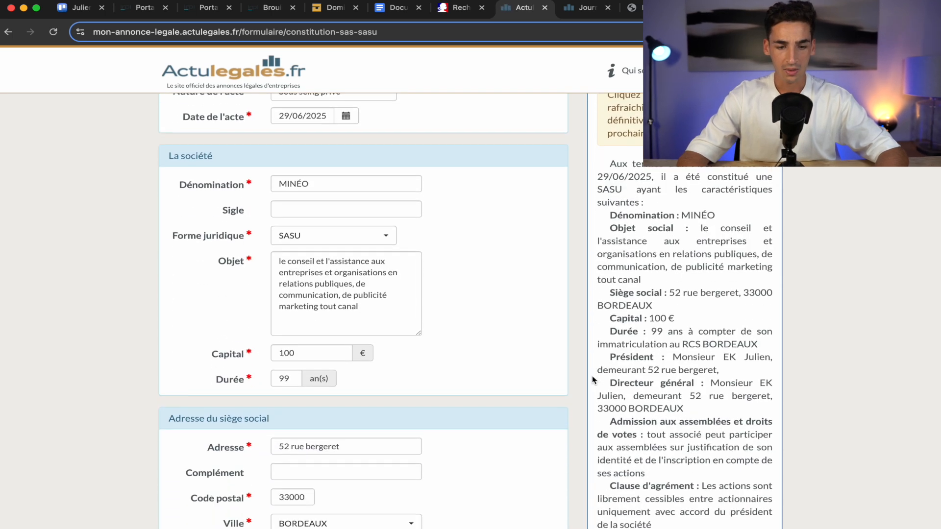
scroll(593, 381, down, 6)
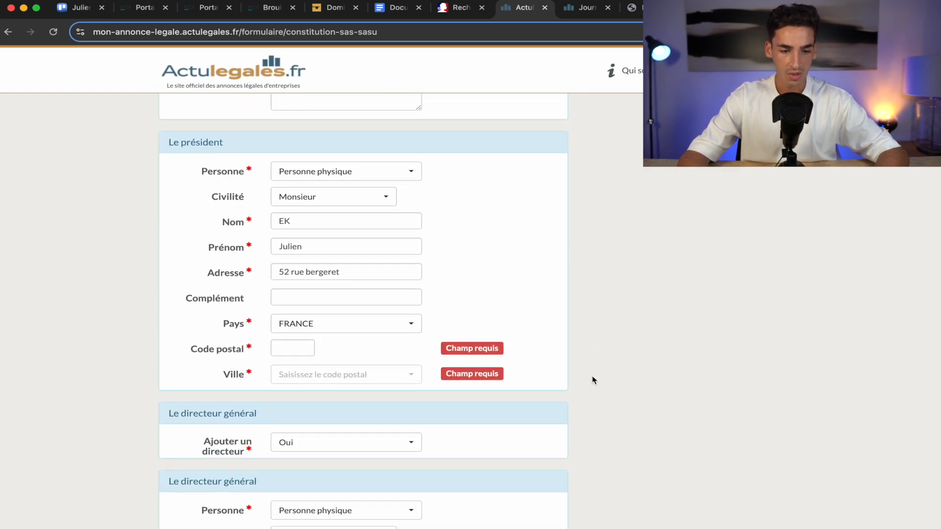
click(306, 349)
text(33000)
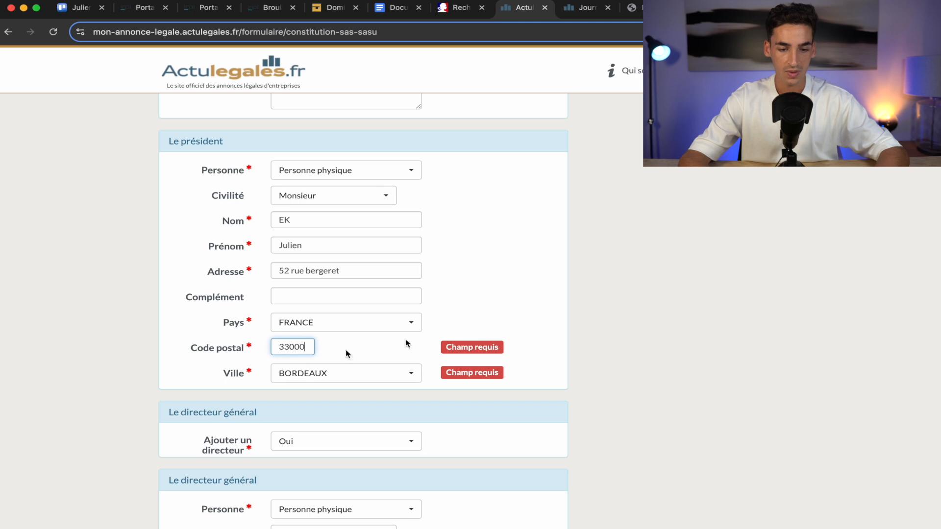
scroll(572, 302, down, 8)
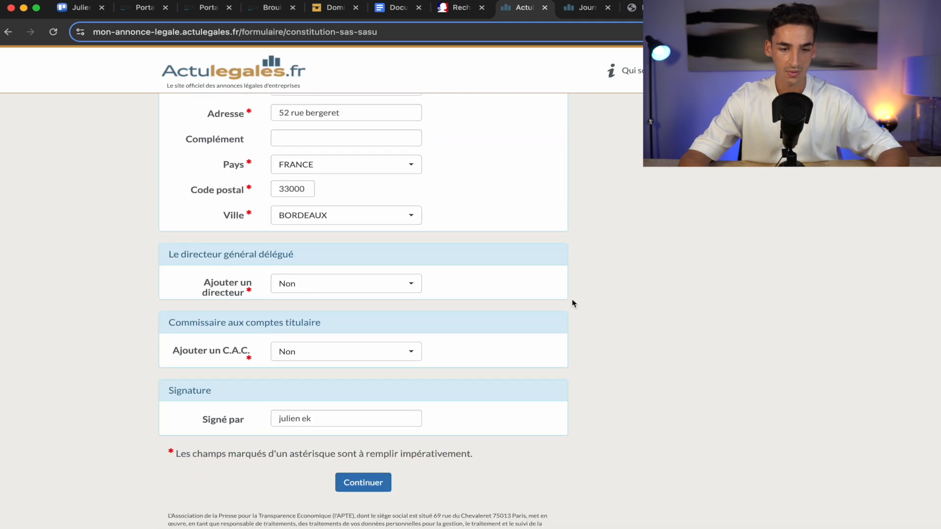
Submit the corrected notice and try La Haute Gironde, then Le Journal du Médoc as newspaper.
click(368, 343)
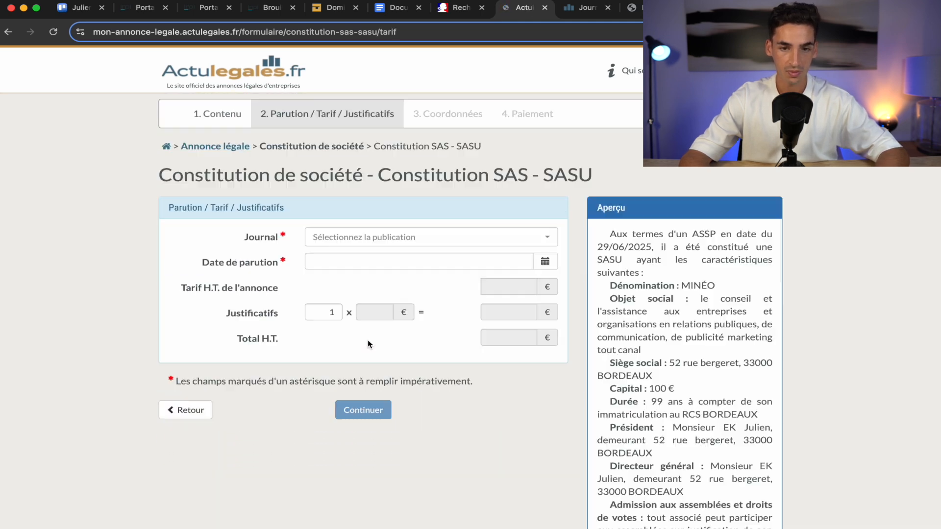
click(359, 240)
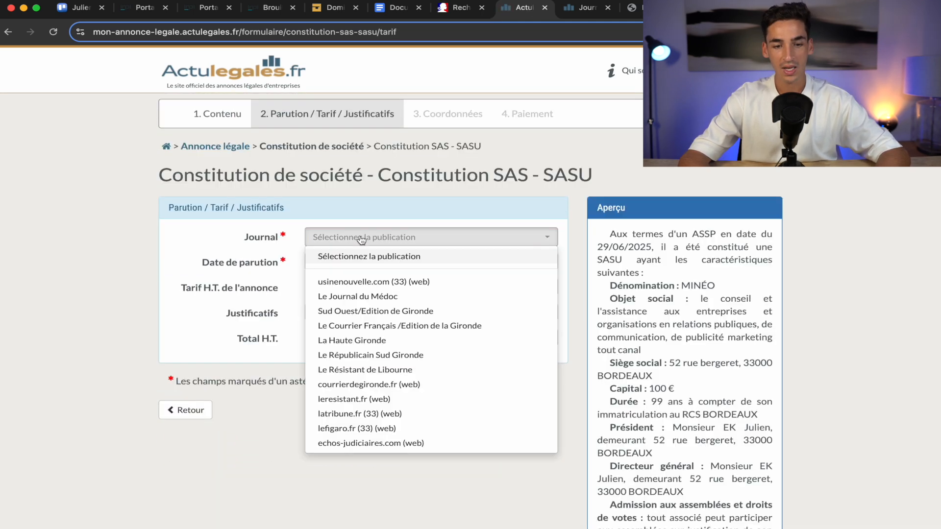
scroll(492, 400, down, 8)
scroll(491, 400, up, 8)
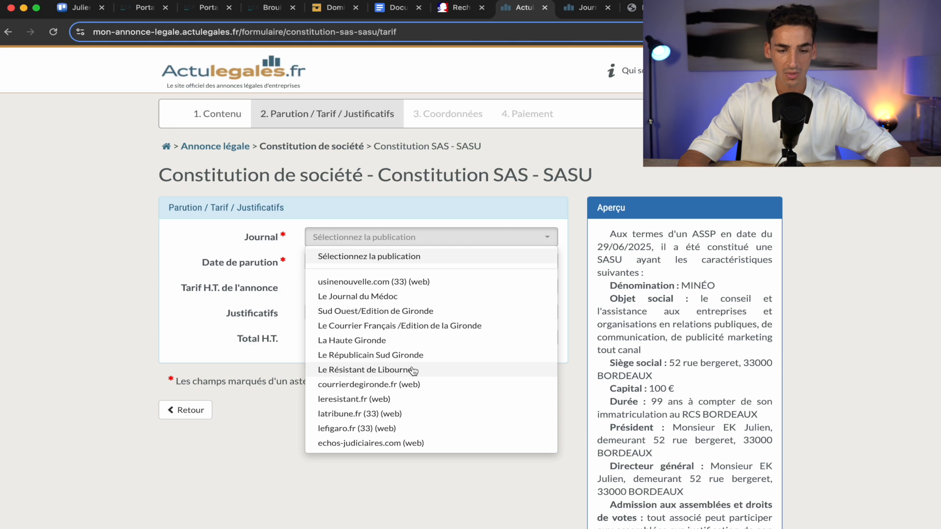
click(382, 342)
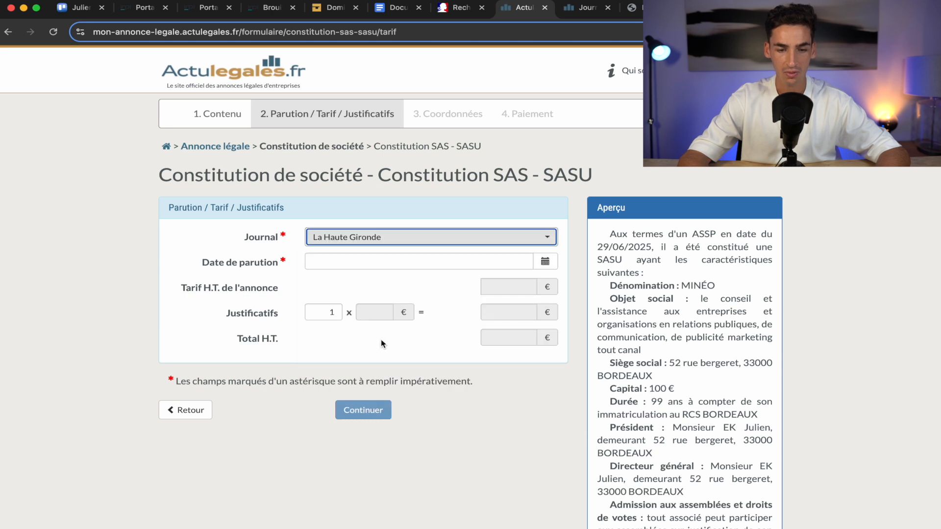
click(354, 265)
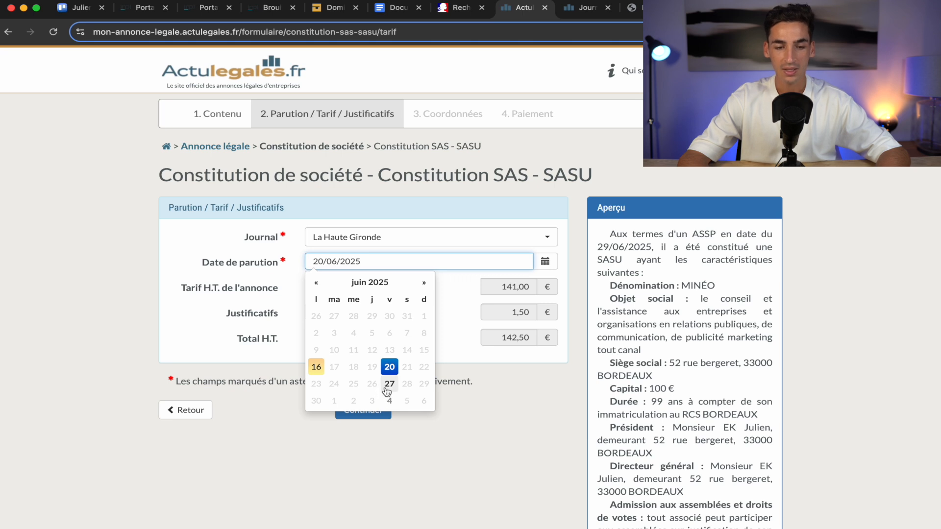
click(482, 240)
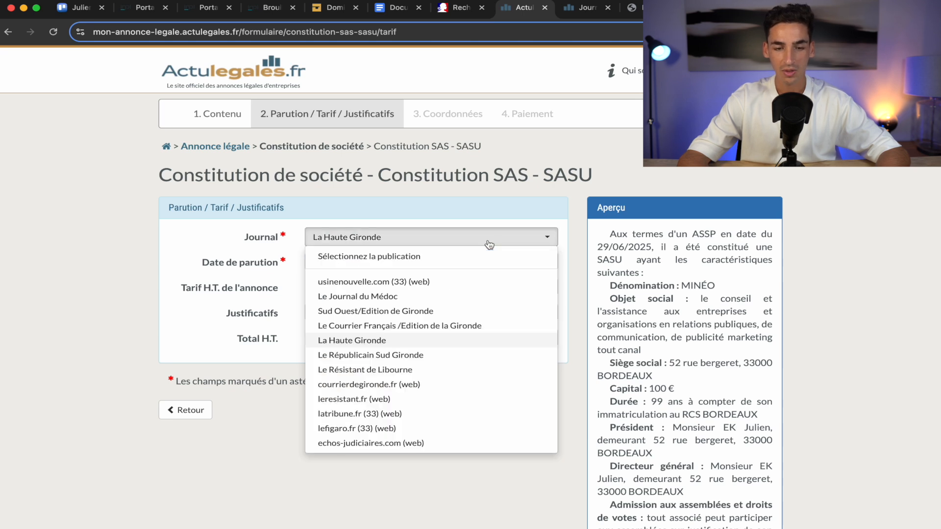
click(445, 300)
click(408, 264)
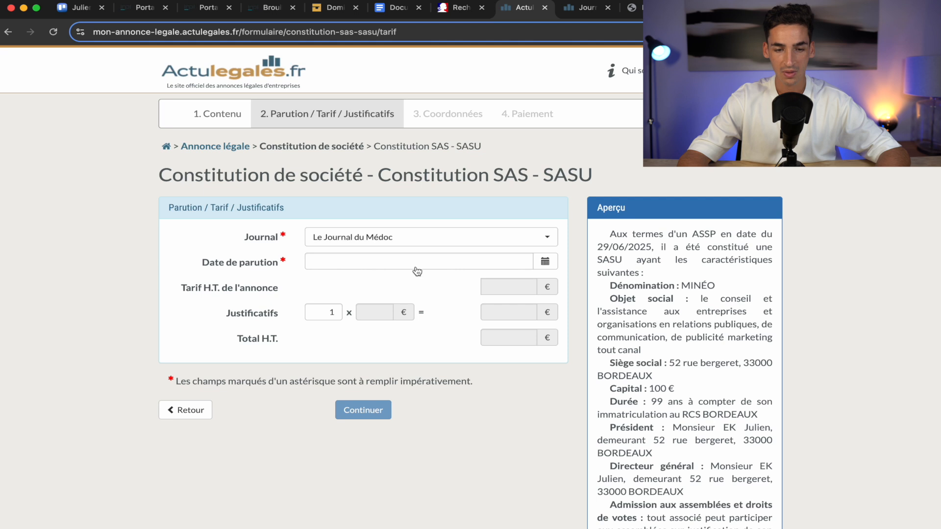
click(546, 262)
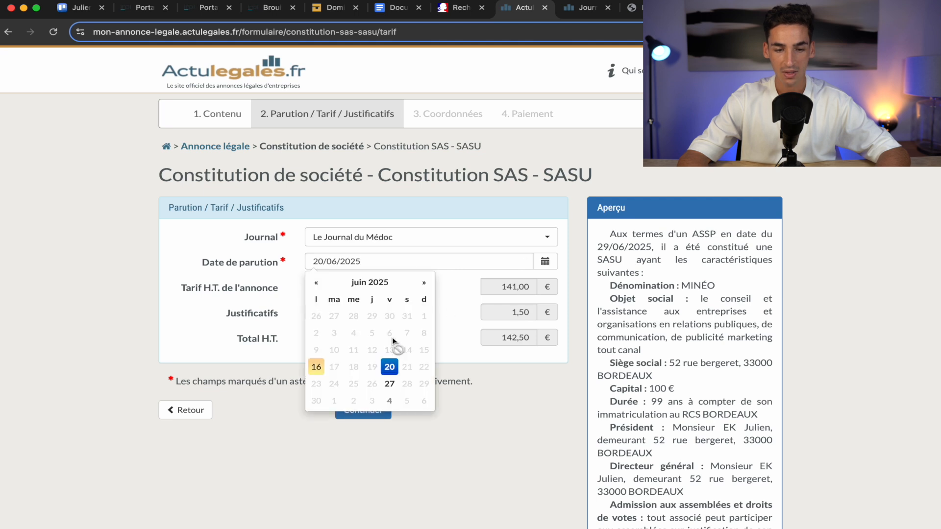
click(227, 298)
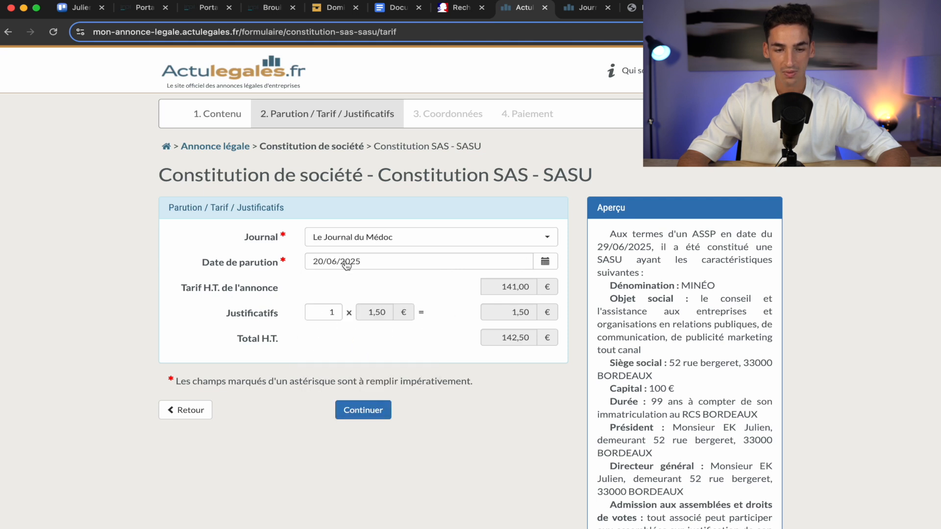
Choose leresistant.fr (web) as the newspaper with publication date 27 June 2025.
click(353, 237)
scroll(370, 328, down, 1)
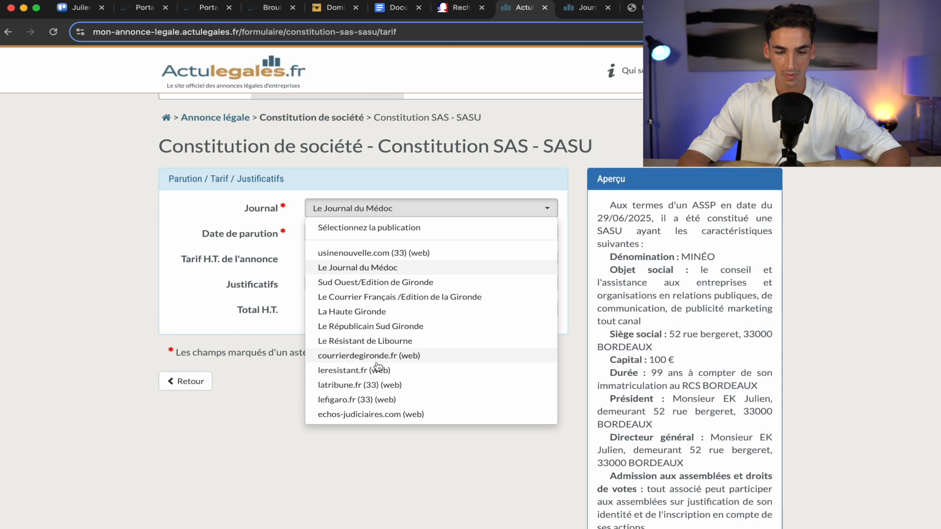
click(378, 370)
click(544, 234)
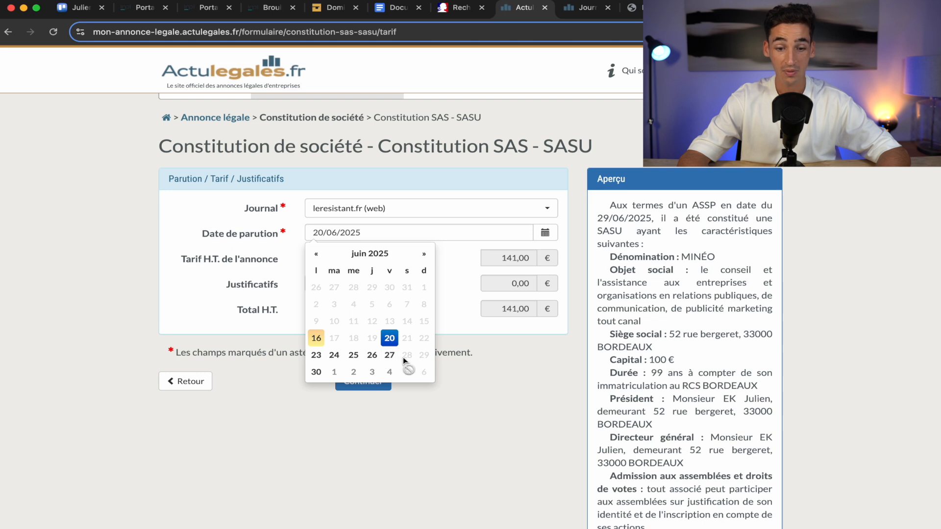
click(390, 356)
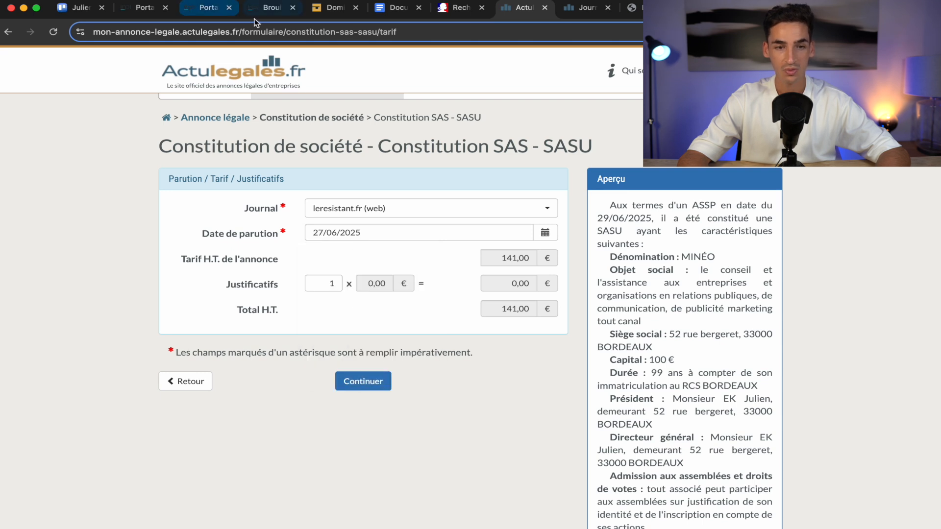
click(256, 10)
Set the INPI legal publication date to 27 June 2025, checking it against the Actulegales order.
click(341, 291)
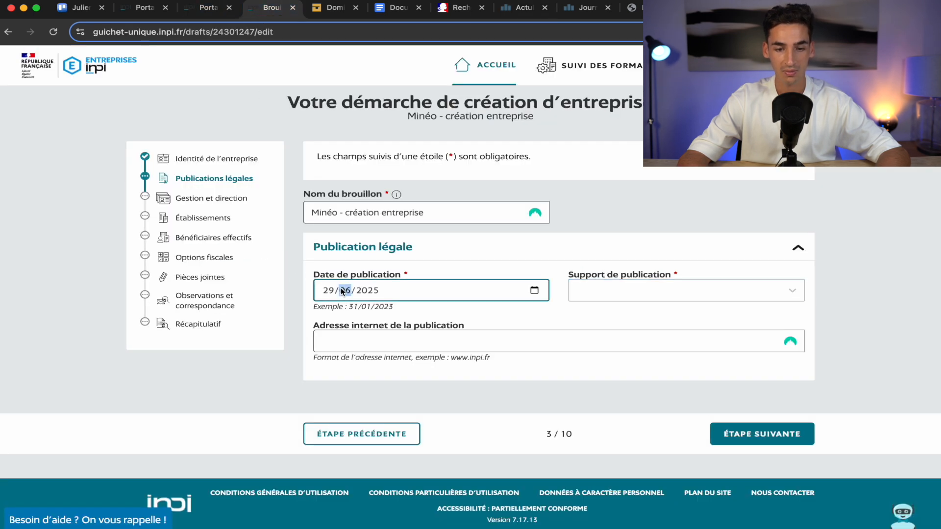
click(535, 291)
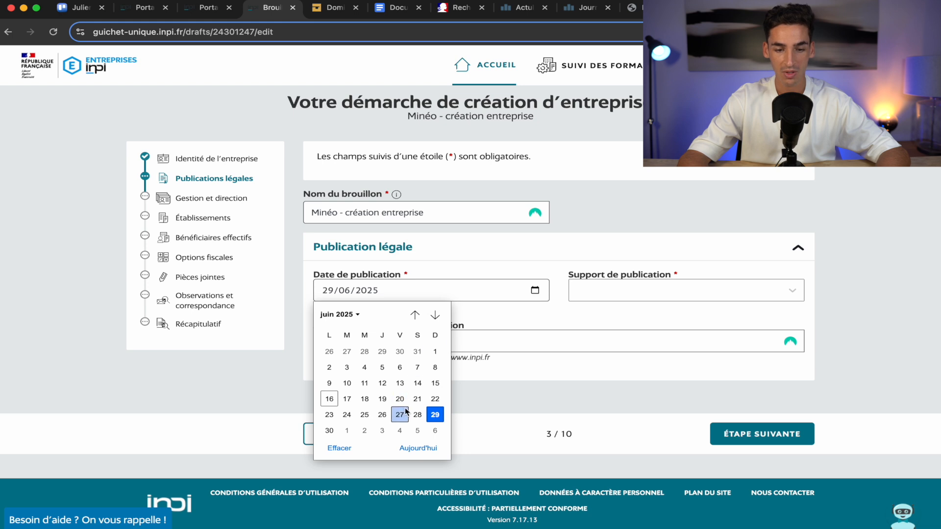
click(400, 415)
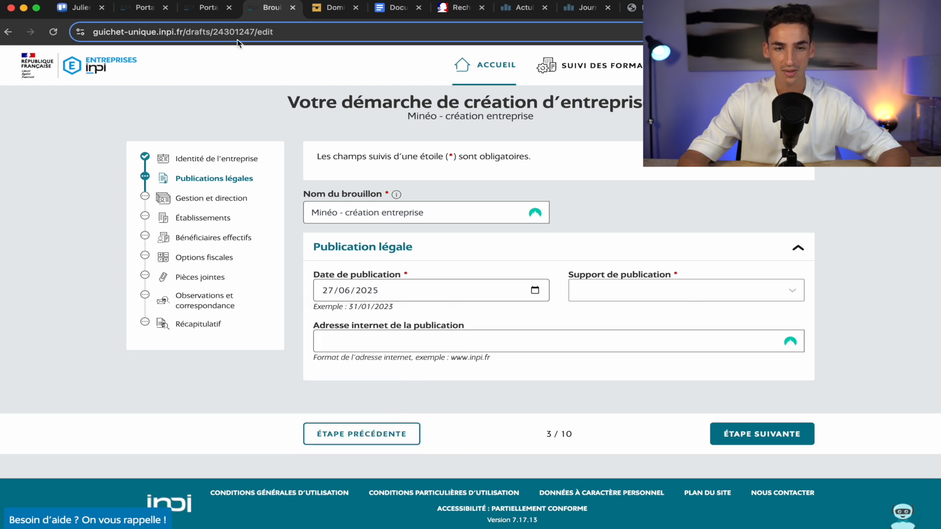
click(524, 8)
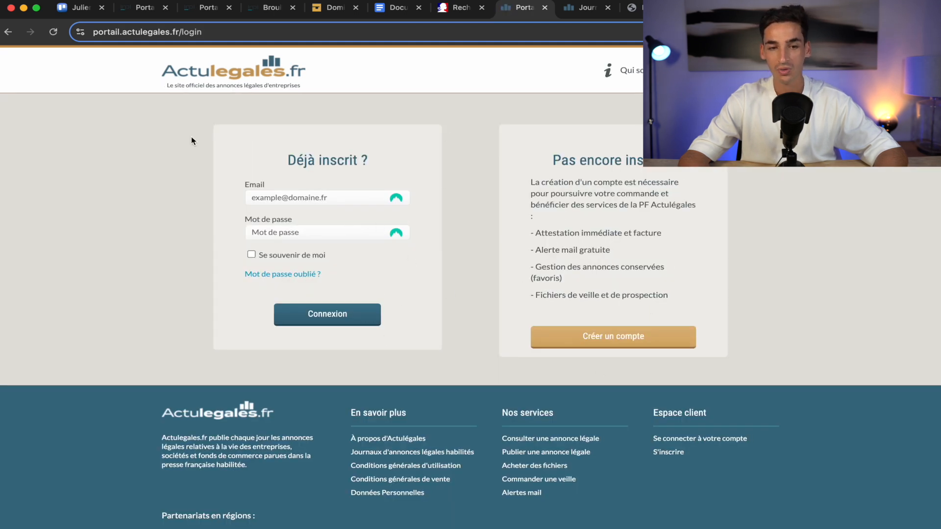
click(272, 8)
Choose leresistant.fr as the publication outlet.
click(609, 289)
text(le re)
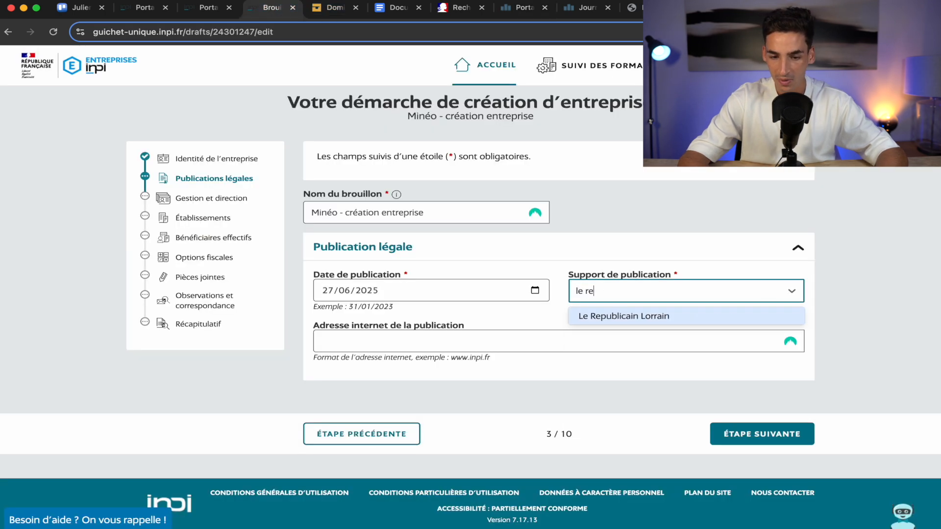
key(BackSpace)
key(BackSpace)
key(BackSpace)
text(re)
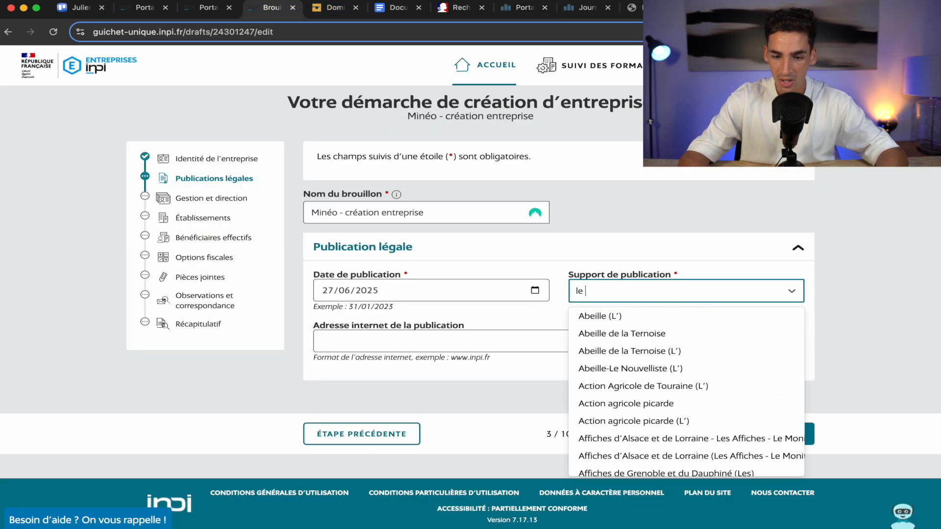
key(BackSpace)
key(BackSpace)
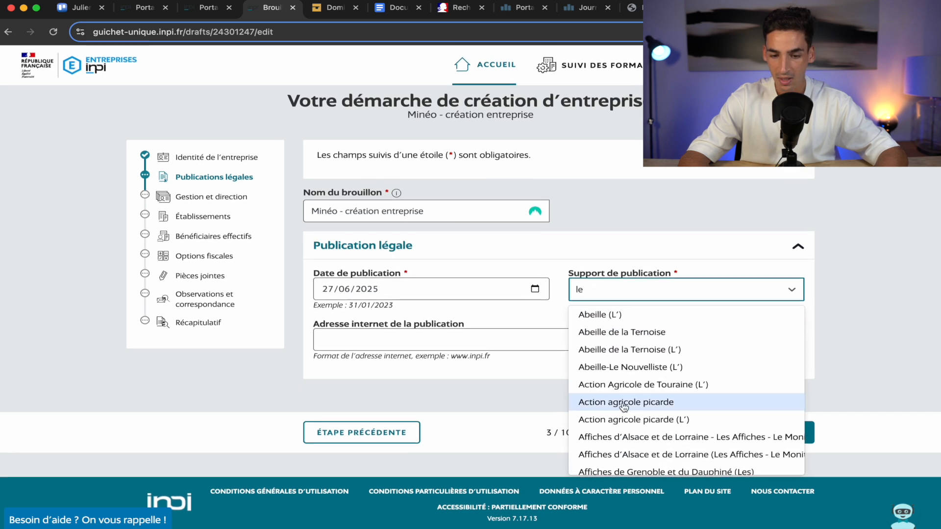
scroll(620, 405, down, 3)
text(re)
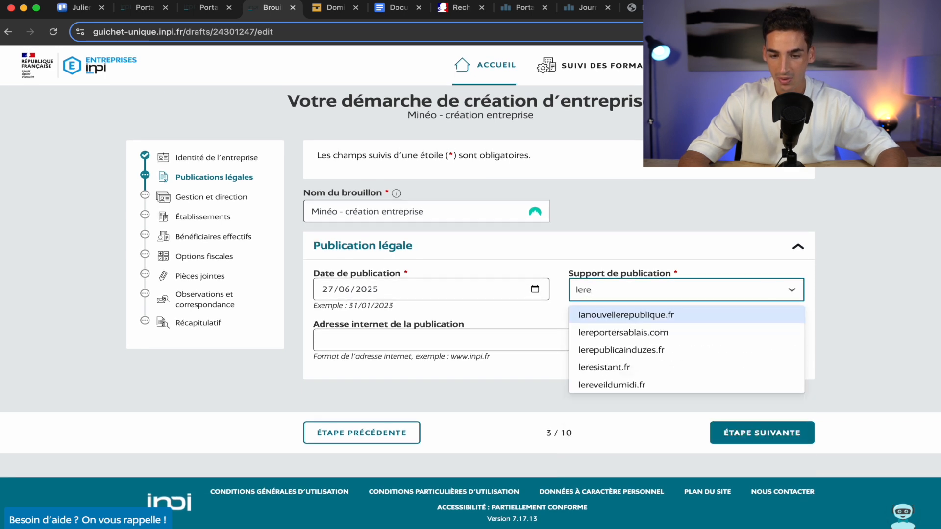
click(648, 373)
Enter leresistant.fr as the publication's web address and advance to the next step.
click(500, 341)
text(lere)
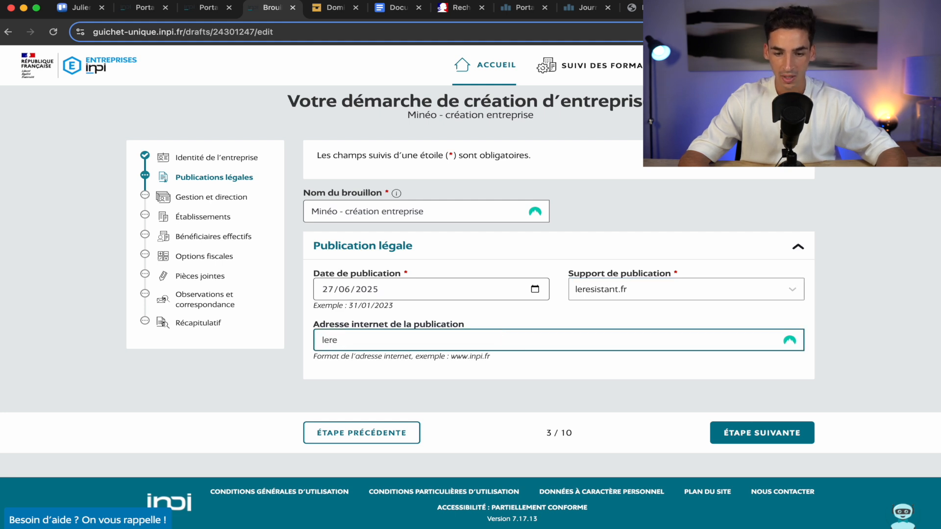
text(sistant.de)
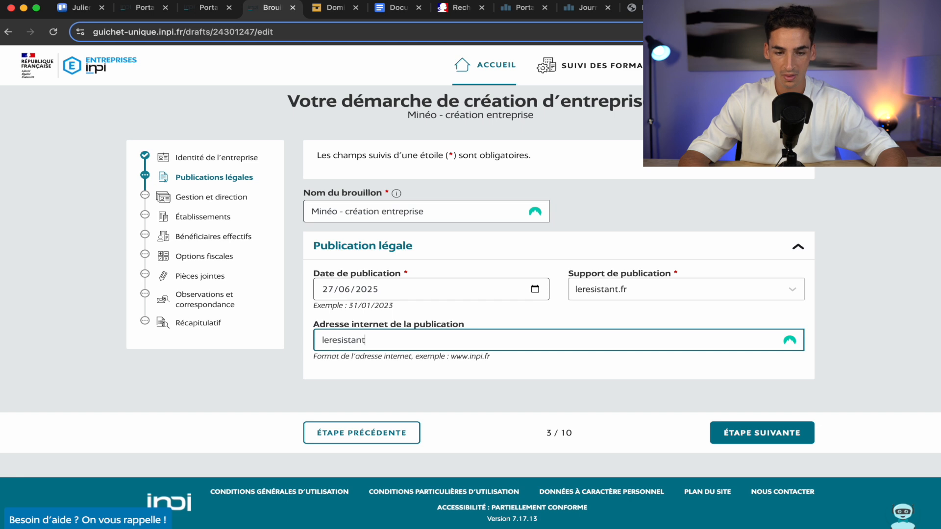
key(BackSpace)
key(BackSpace)
text(fr)
click(682, 390)
click(765, 433)
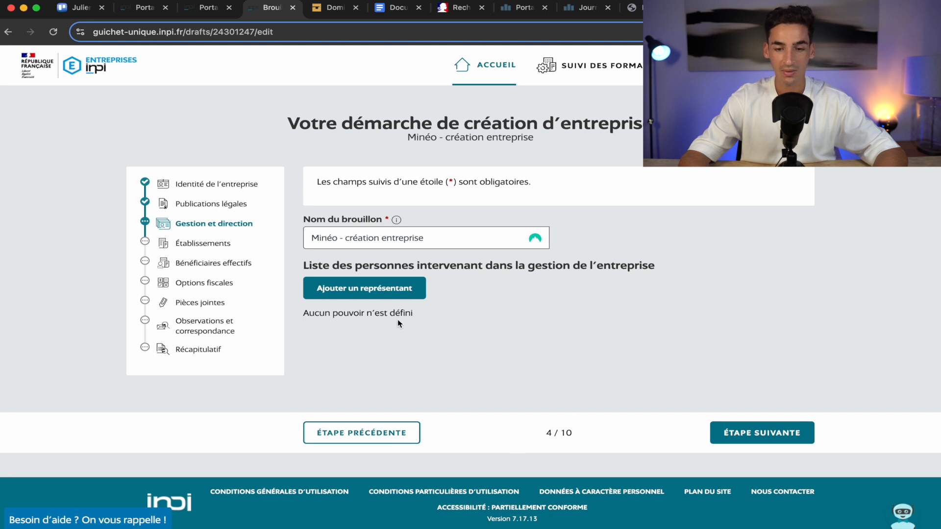
Add a representative as Président de SAS, Personne Physique, holding no other function.
click(332, 294)
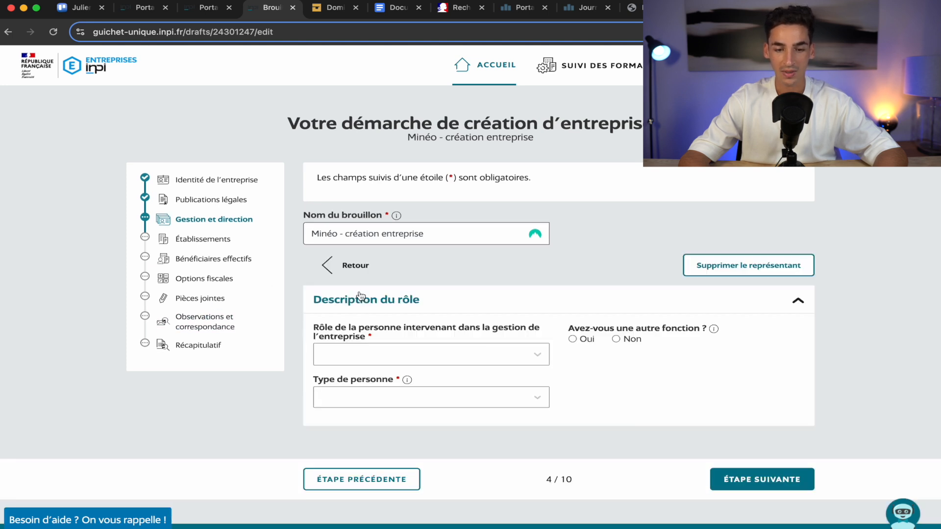
scroll(483, 392, down, 2)
click(466, 309)
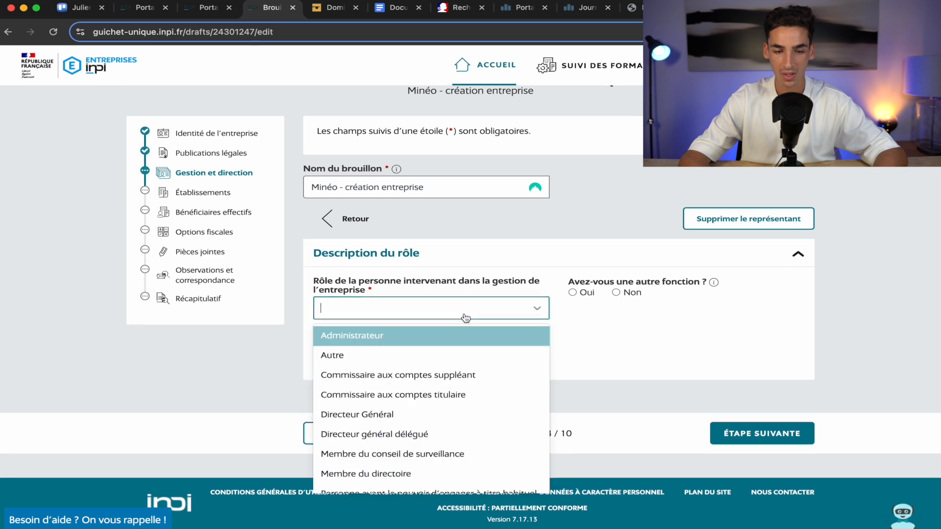
scroll(448, 454, down, 3)
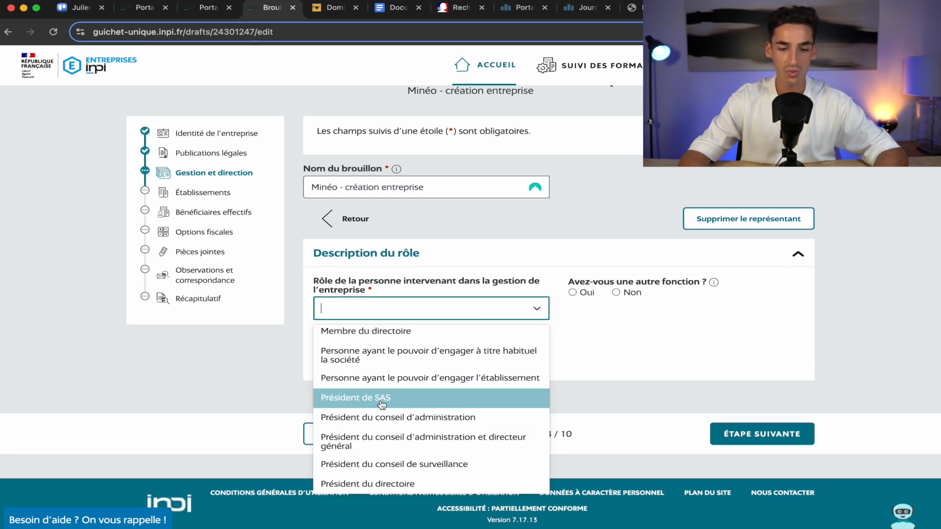
click(384, 405)
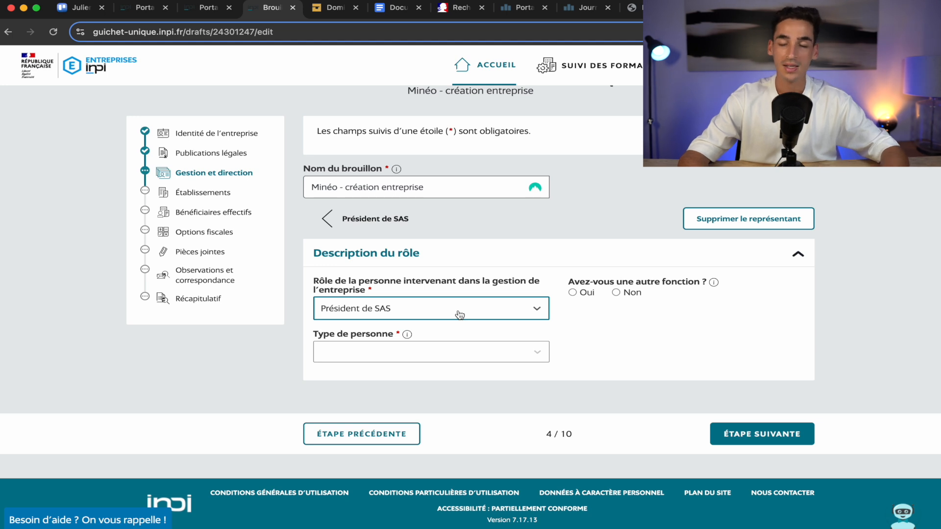
click(489, 353)
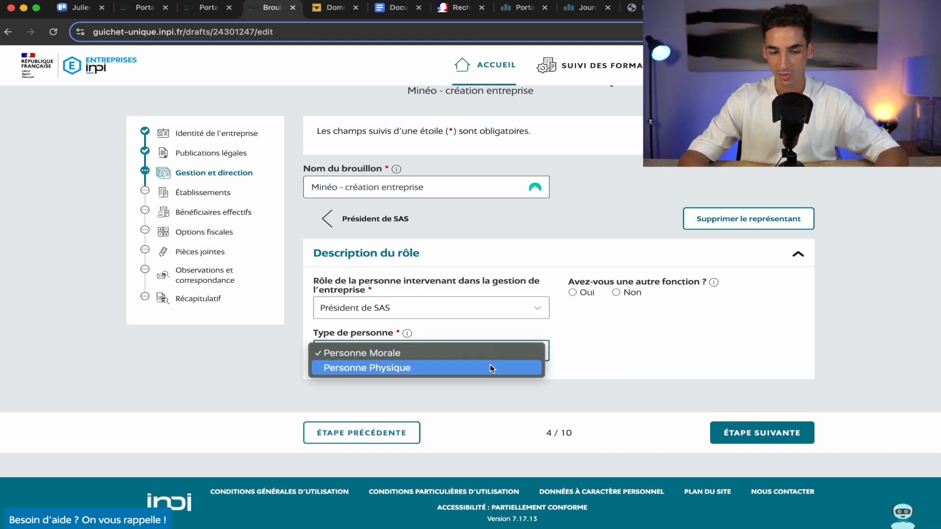
click(490, 367)
click(616, 293)
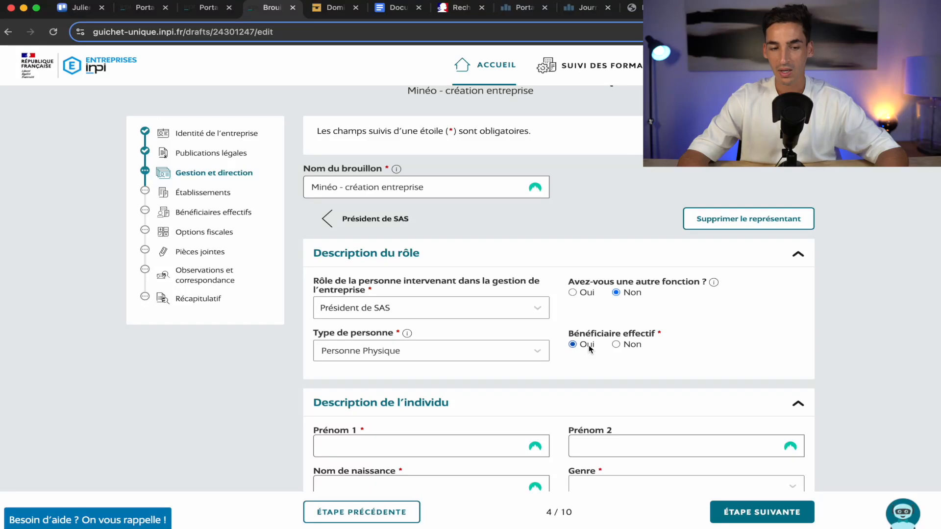
scroll(546, 361, down, 5)
Enter the president's first name, birth surname, gender Masculin and date of birth.
click(323, 285)
text(julien)
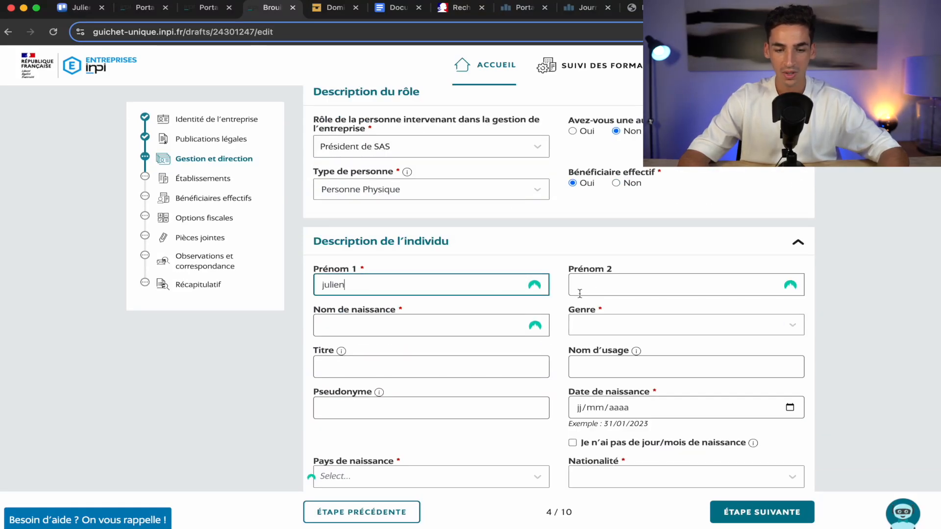
click(441, 327)
text(ek)
click(633, 330)
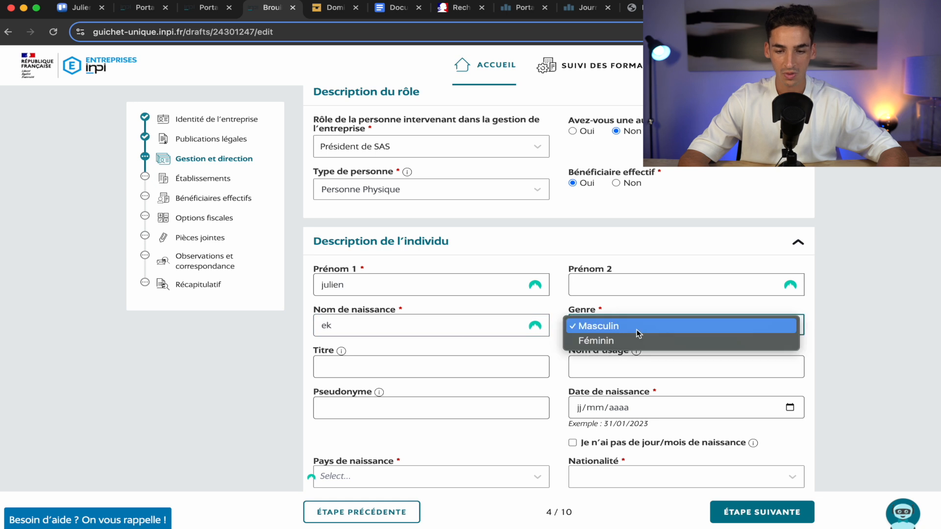
click(636, 325)
scroll(583, 400, down, 2)
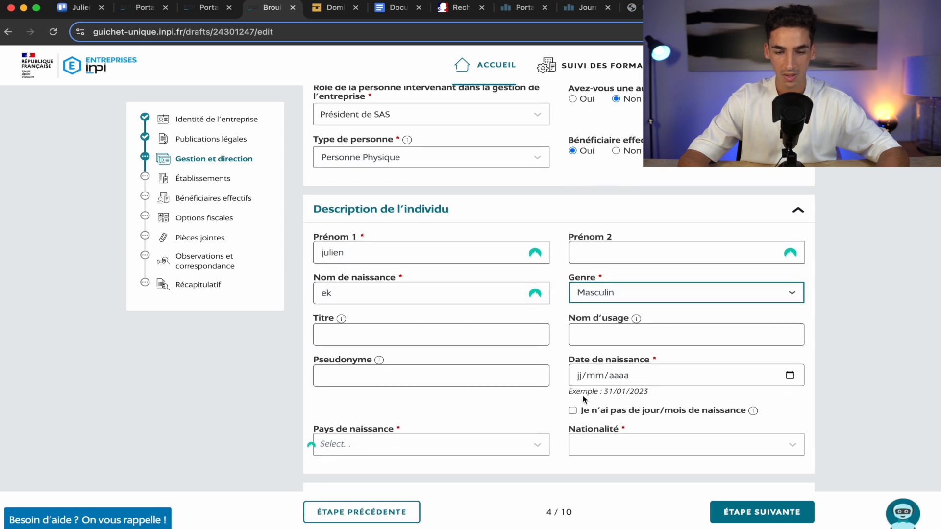
scroll(583, 399, down, 2)
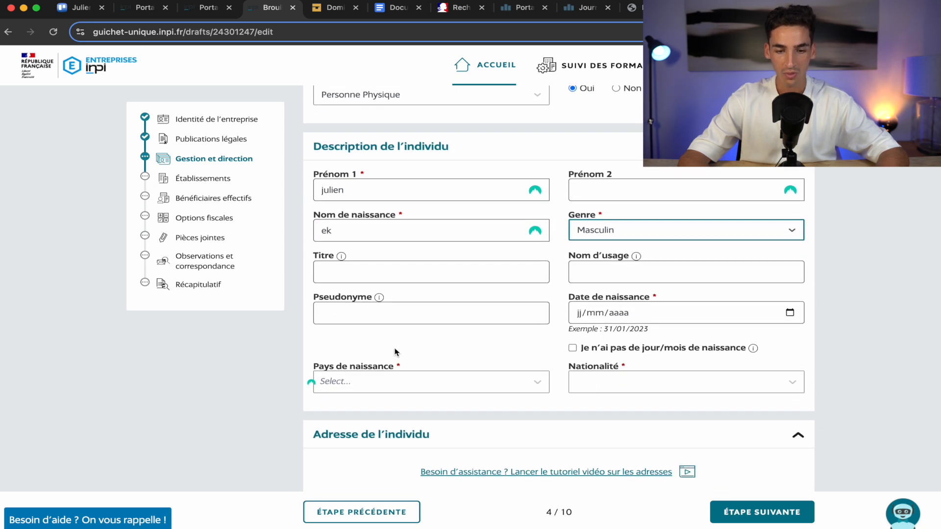
click(575, 314)
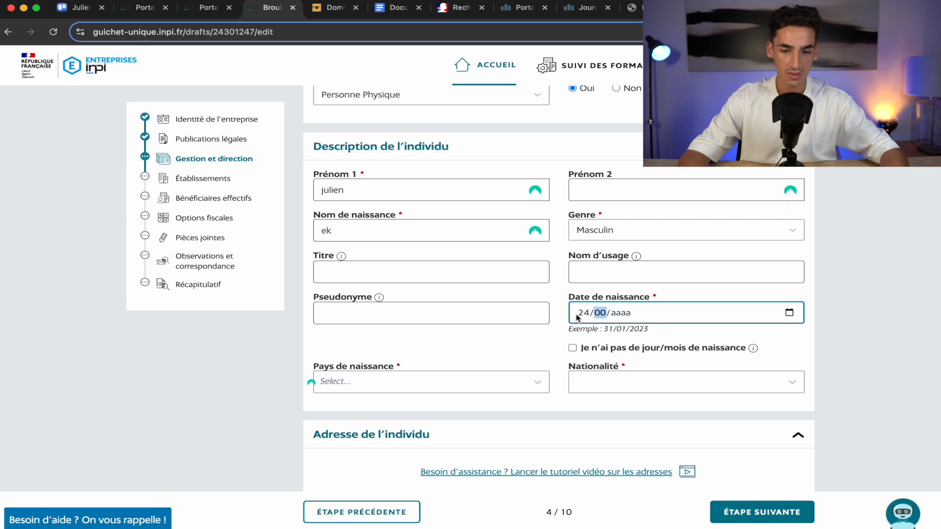
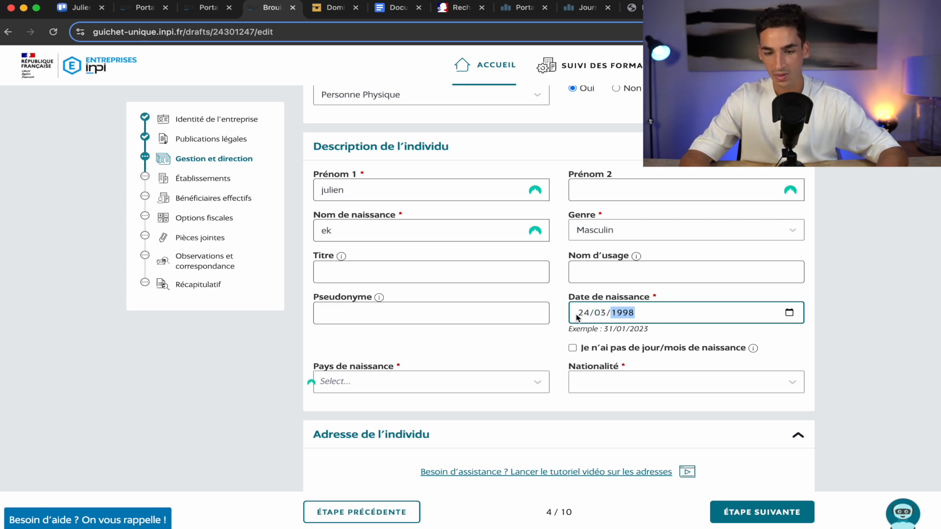
Set birth country FRANCE, birth town Amiens and nationality Française.
scroll(438, 368, down, 4)
click(457, 292)
text(f)
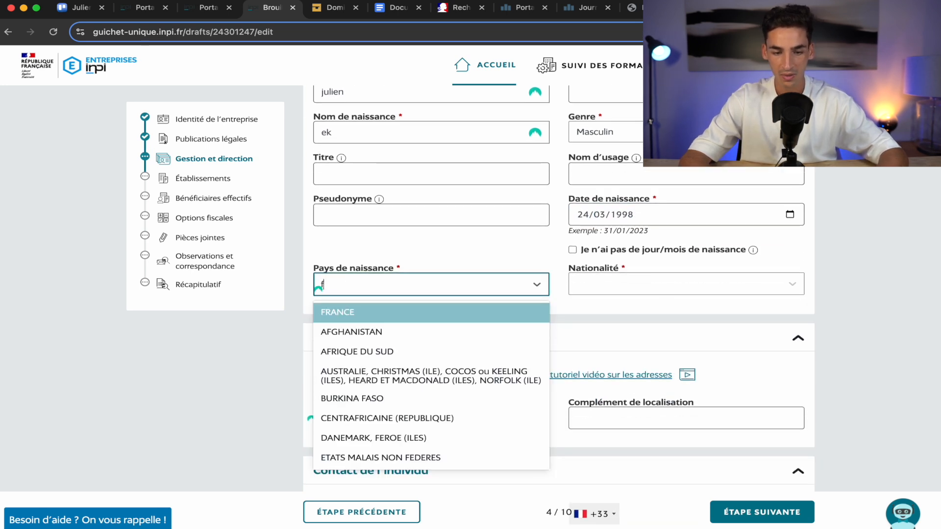
key(Return)
click(606, 279)
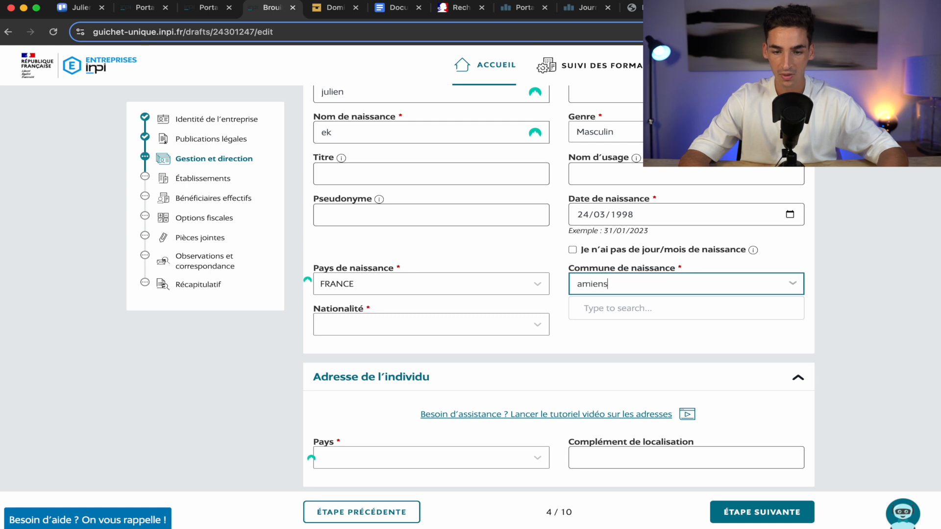
click(651, 308)
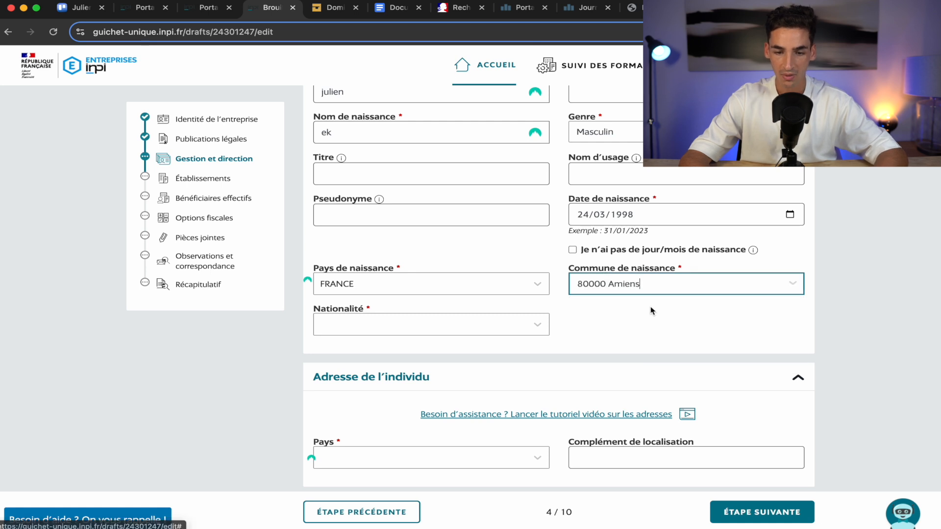
click(364, 329)
key(Return)
Fill the home address with country FRANCE and the suggested full postal address.
scroll(392, 294, down, 5)
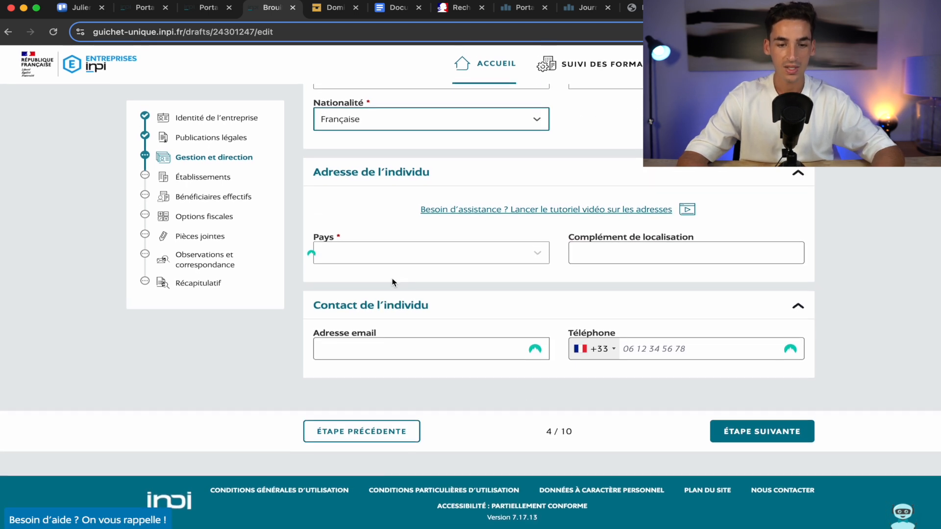
click(431, 253)
text(fr)
key(Return)
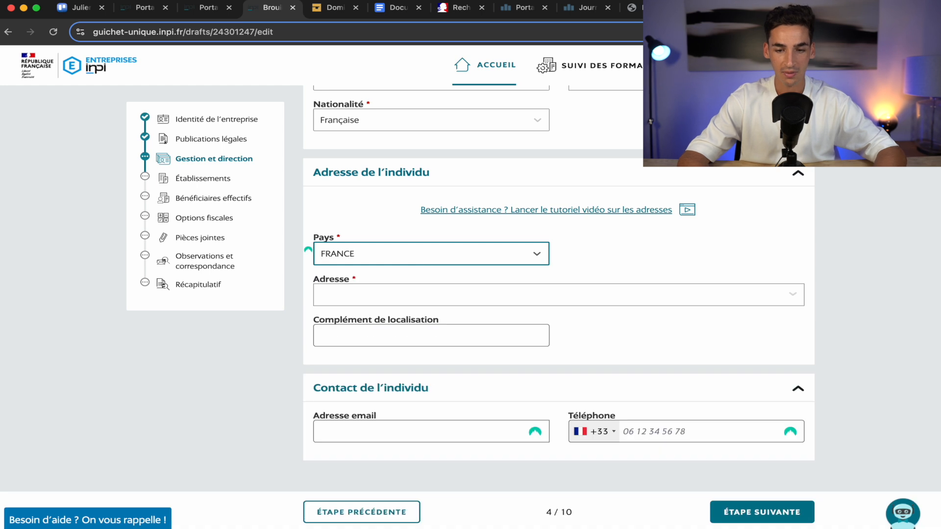
click(492, 293)
click(353, 321)
click(410, 371)
click(604, 378)
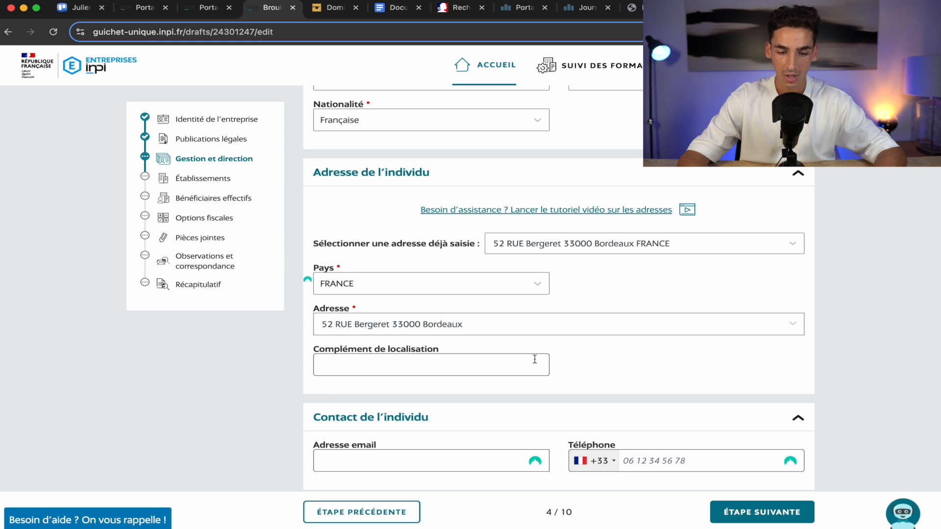
Enter the president's contact e-mail and phone number, then save the representative.
scroll(534, 360, down, 3)
click(441, 358)
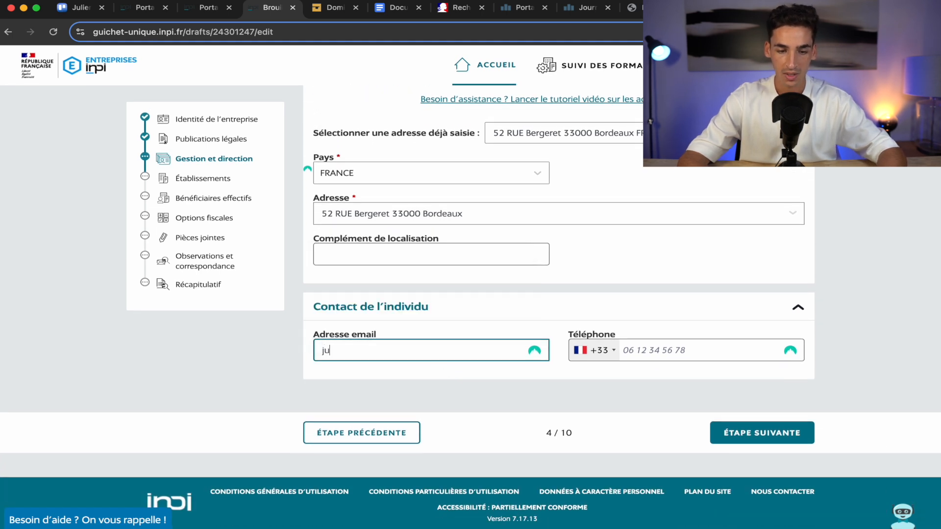
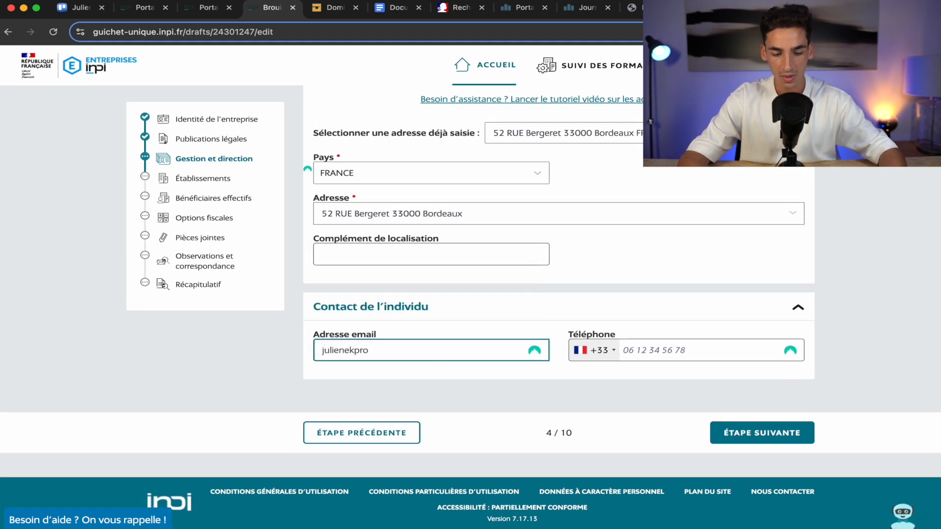
click(658, 349)
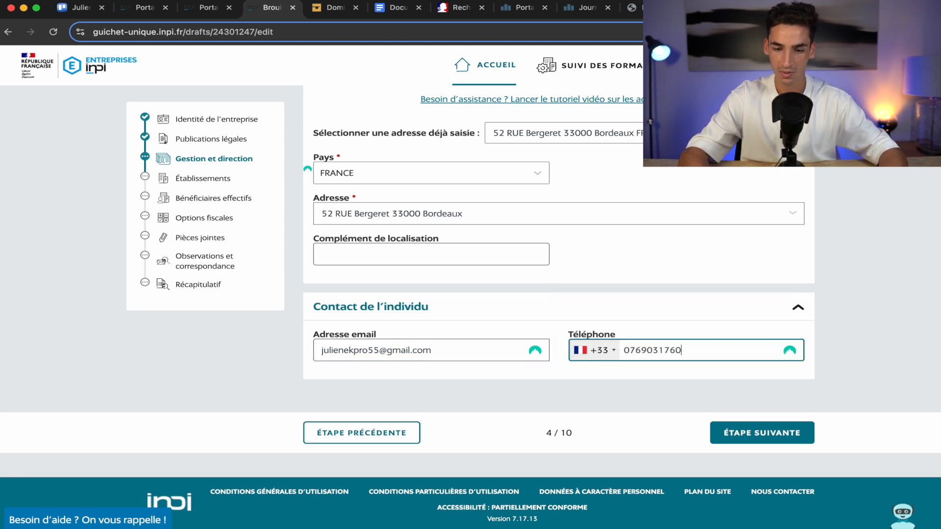
click(760, 434)
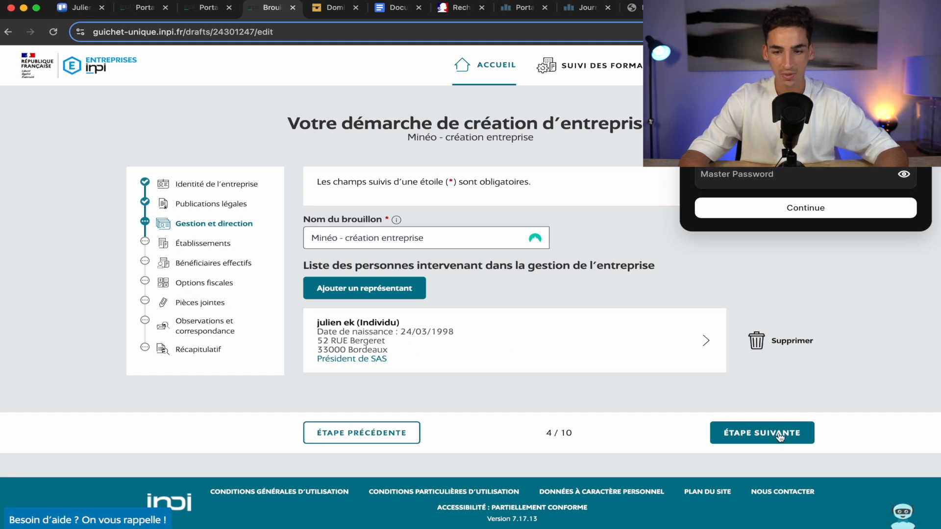
Give the establishment the trade name Minéo.
click(761, 434)
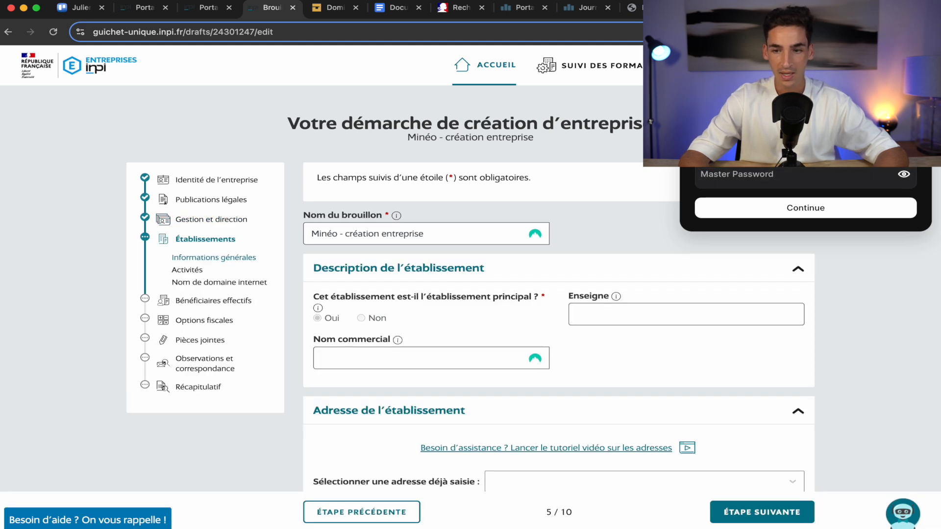
scroll(679, 312, down, 3)
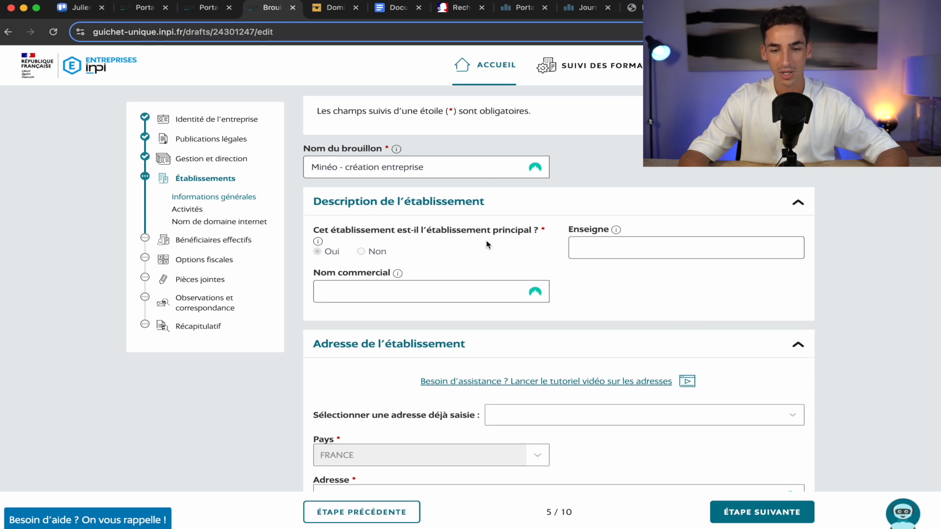
click(641, 248)
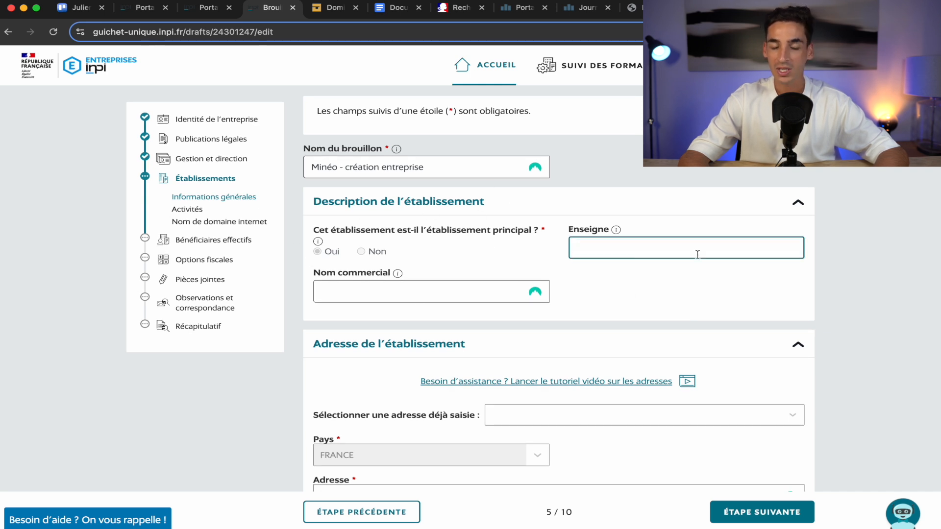
click(372, 291)
text(Minéo)
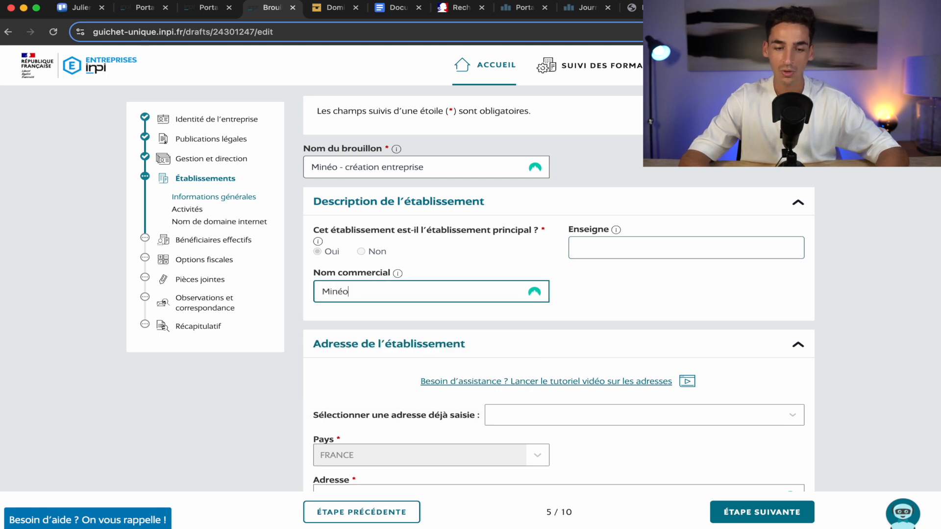
click(656, 288)
scroll(657, 289, down, 3)
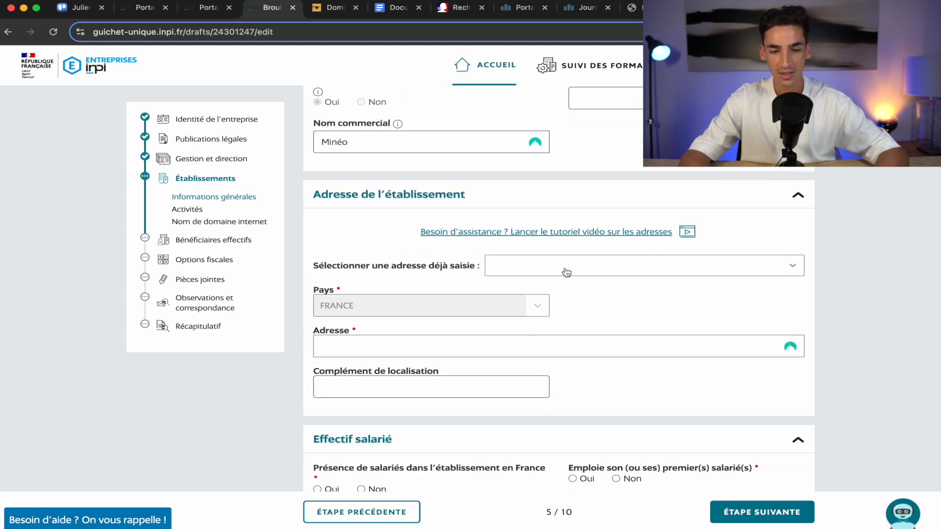
Reuse the saved Bordeaux address and declare no employees.
click(566, 267)
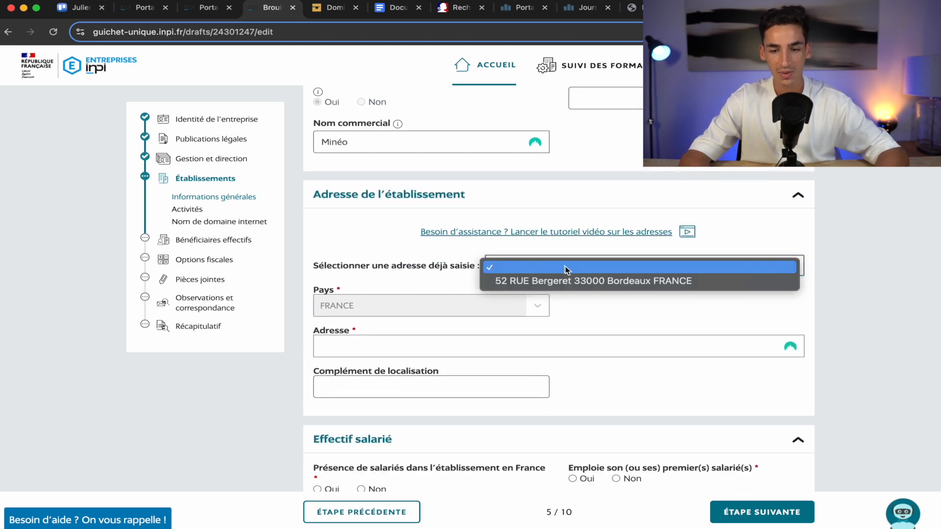
click(604, 283)
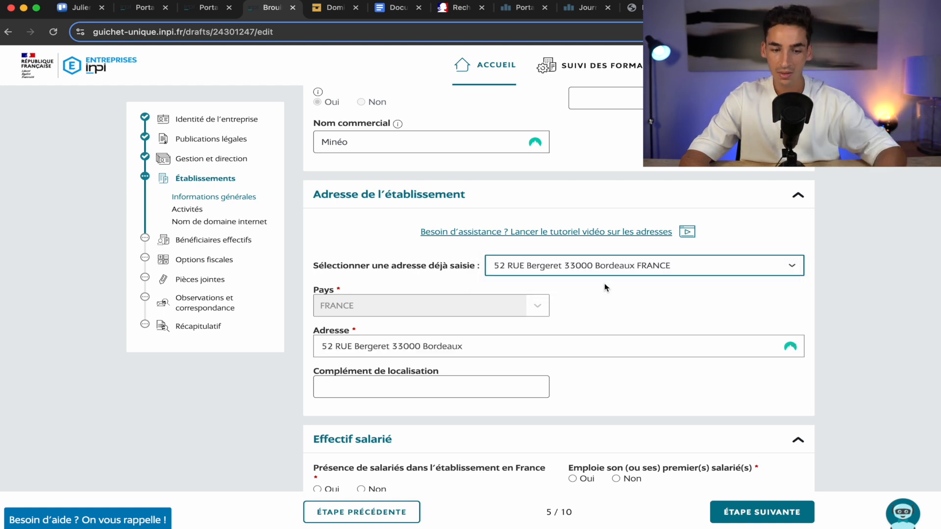
scroll(606, 288, down, 3)
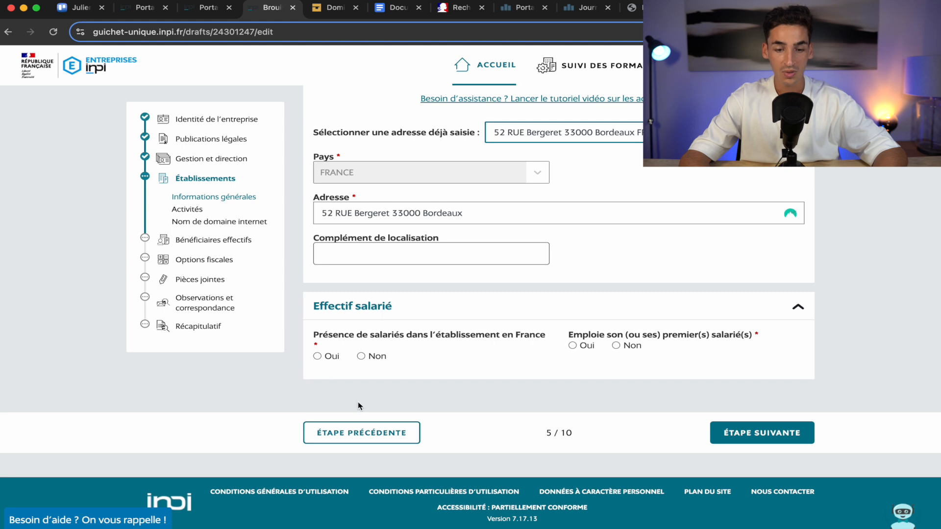
click(367, 356)
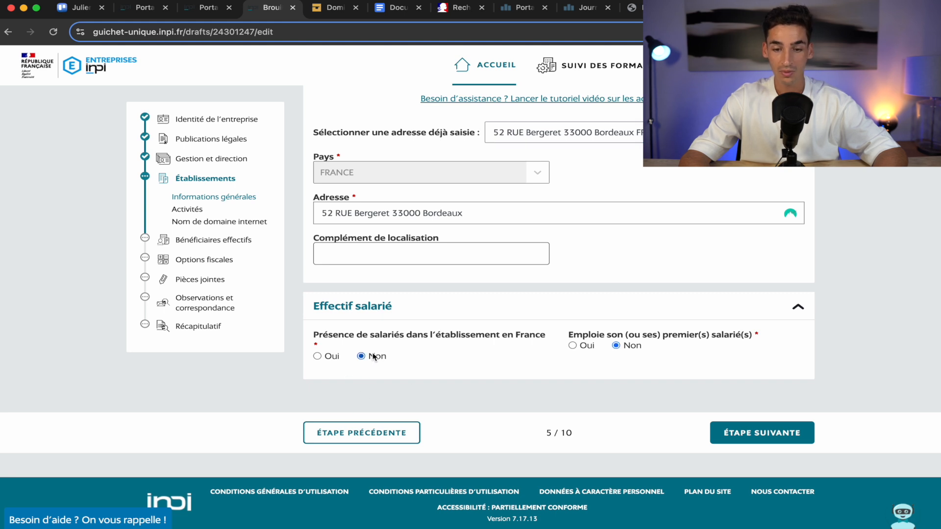
Advance to Activités, add a blank activity, then bring up the LegalPlace SASU packs page.
click(760, 438)
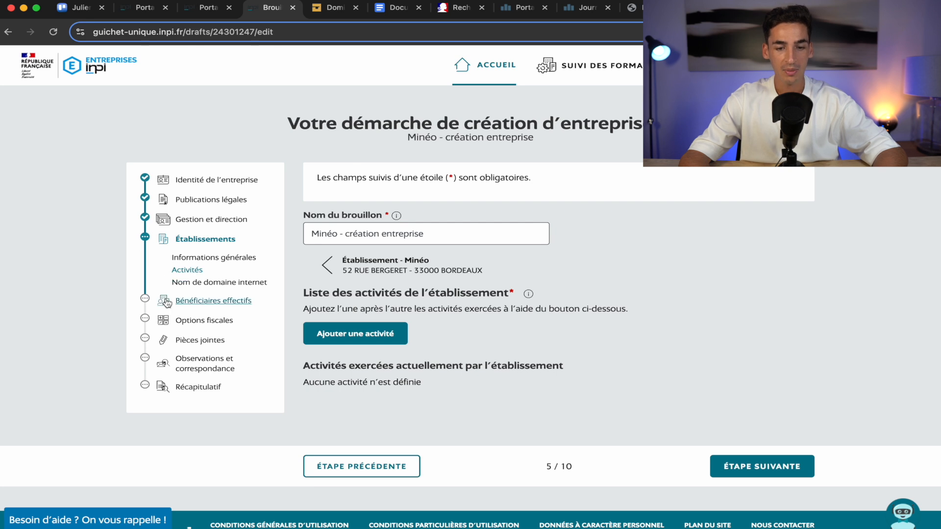
click(368, 335)
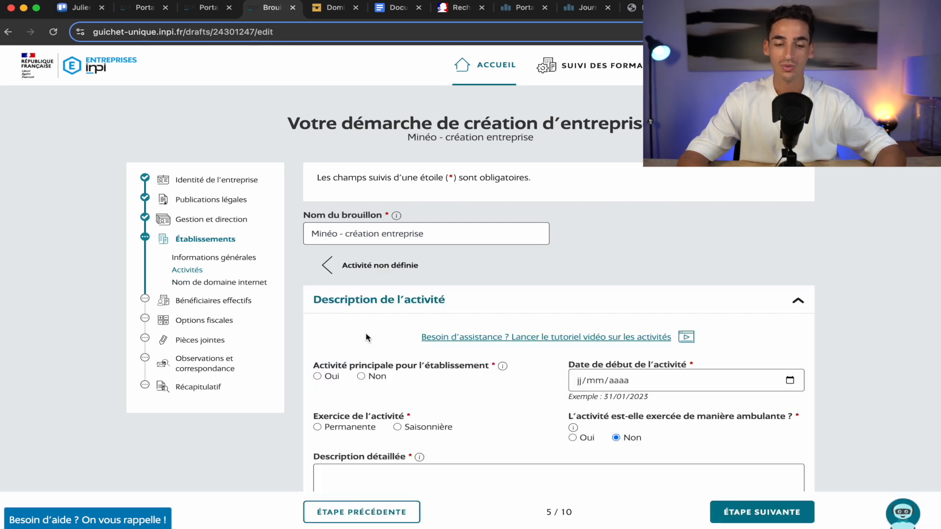
scroll(471, 389, down, 3)
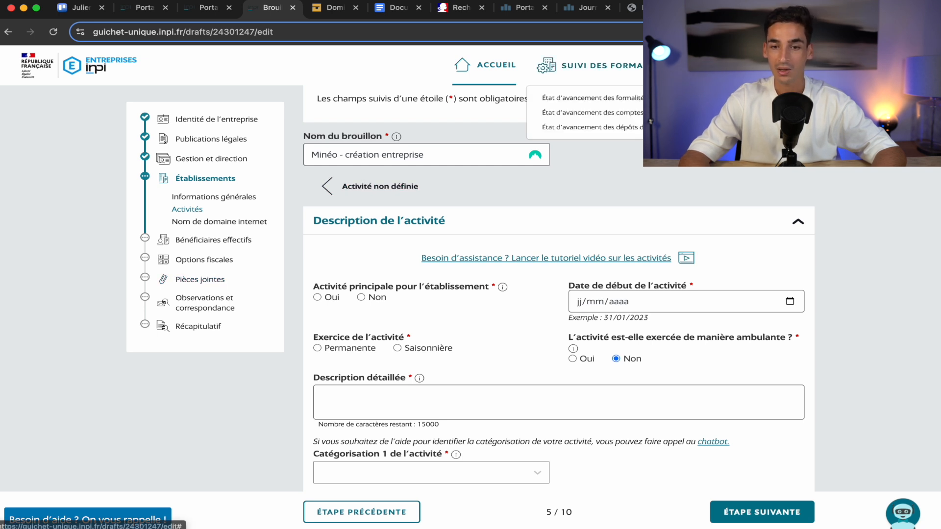
click(713, 8)
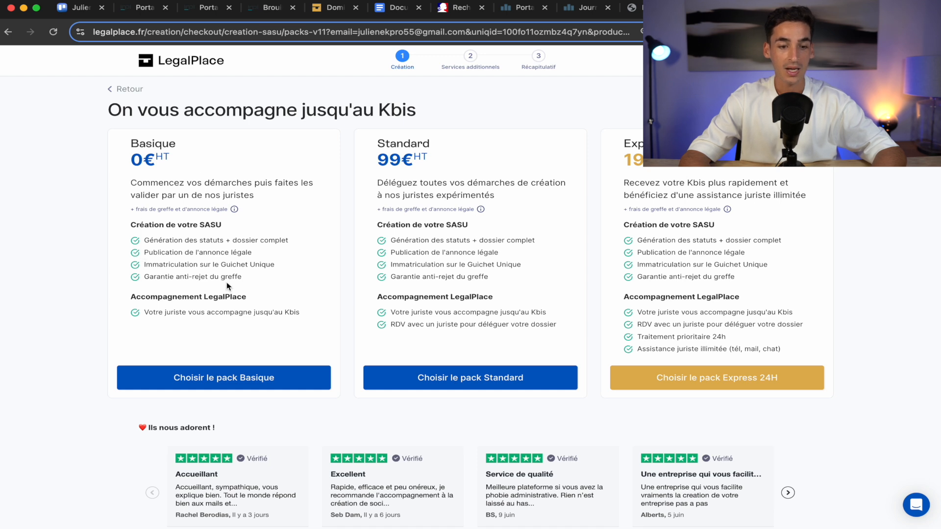
drag(145, 243, 310, 242)
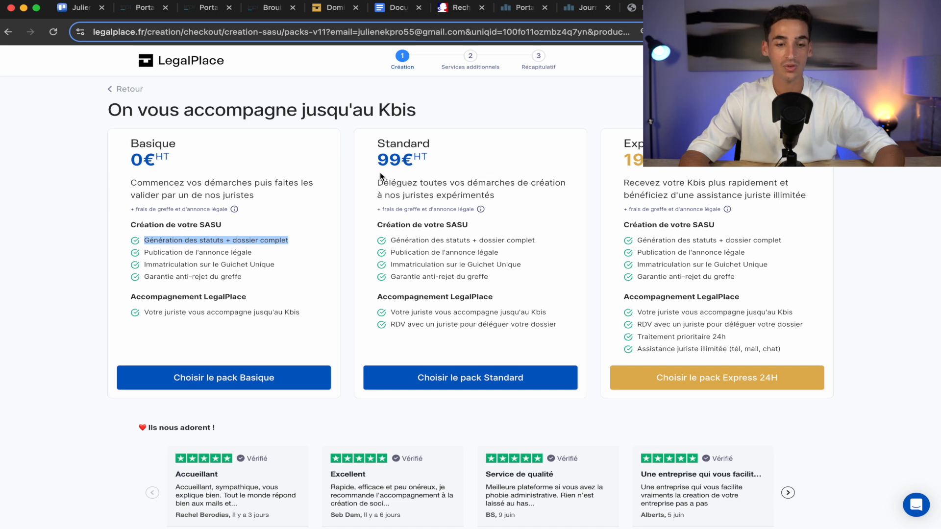
click(181, 192)
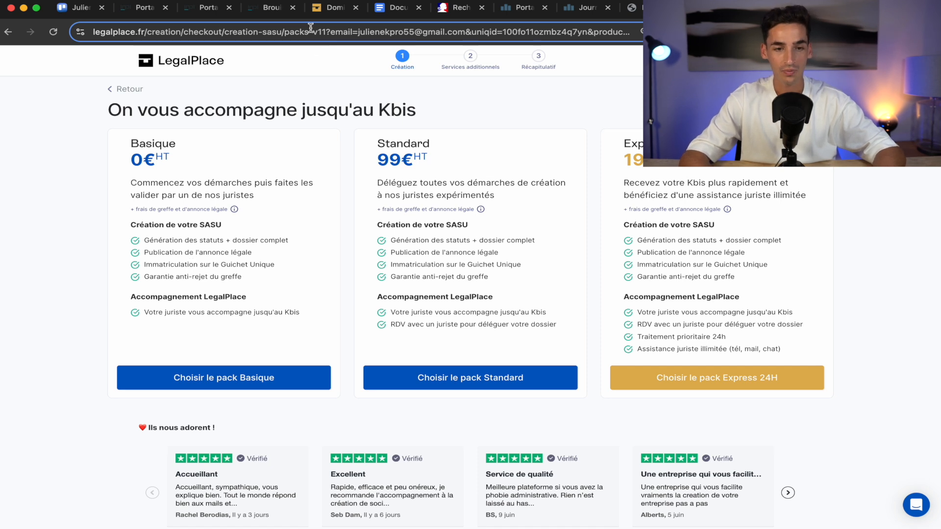
Back in the INPI draft, mark the activity as the establishment's main activity.
click(265, 10)
scroll(575, 391, down, 2)
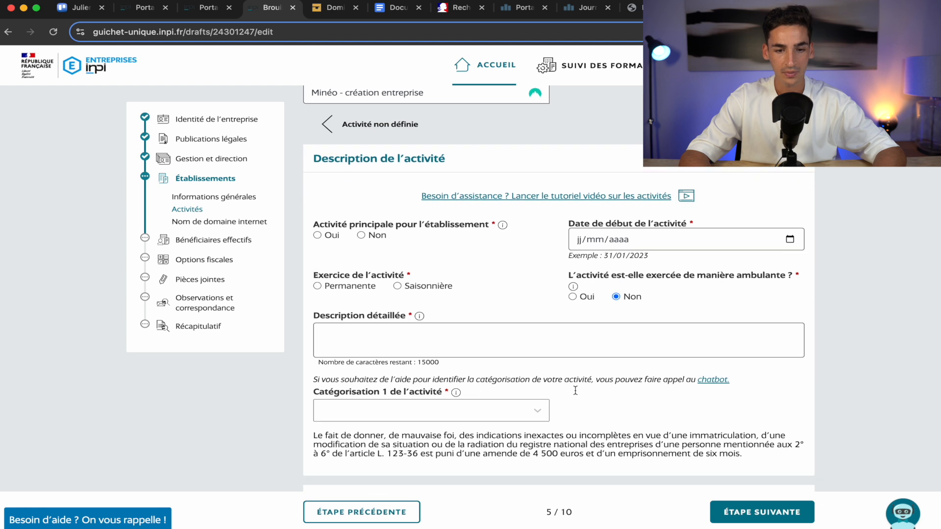
scroll(476, 339, up, 3)
scroll(475, 339, down, 1)
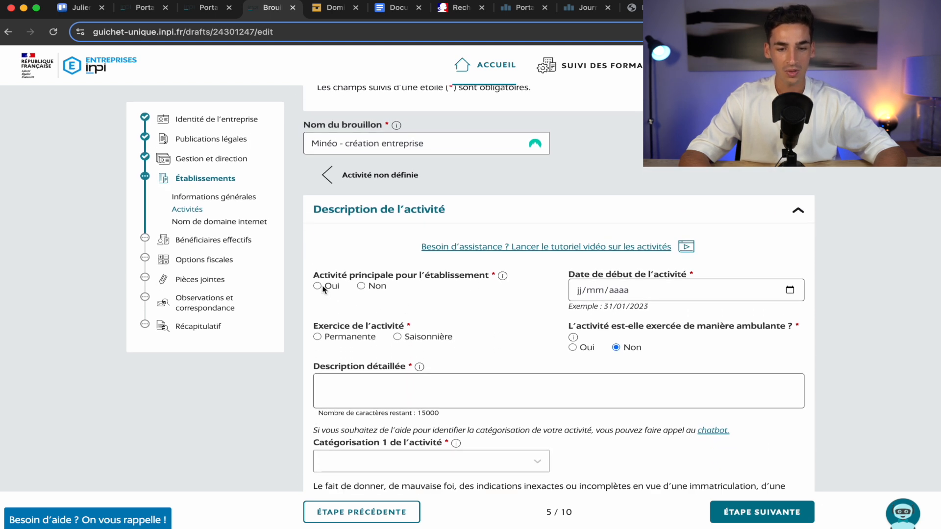
click(317, 286)
scroll(455, 328, down, 1)
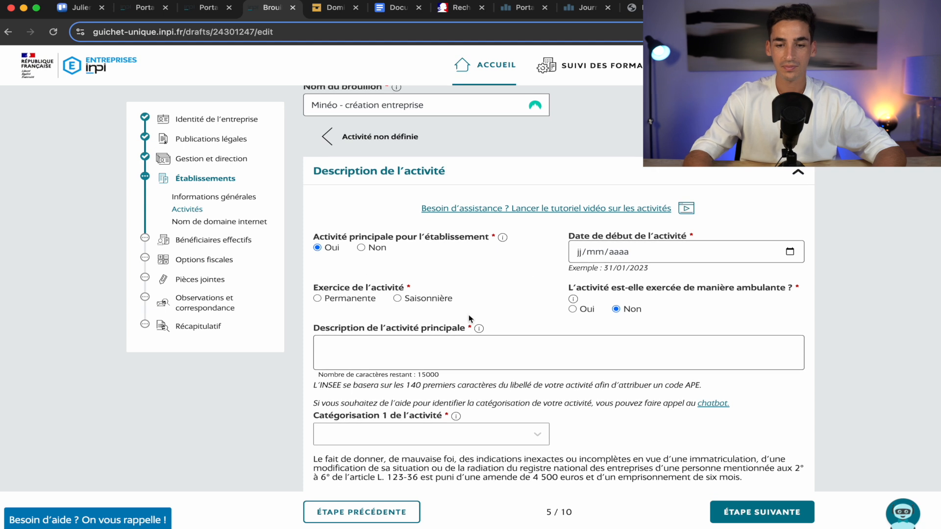
Set the activity start date to 04/07/2025.
click(576, 253)
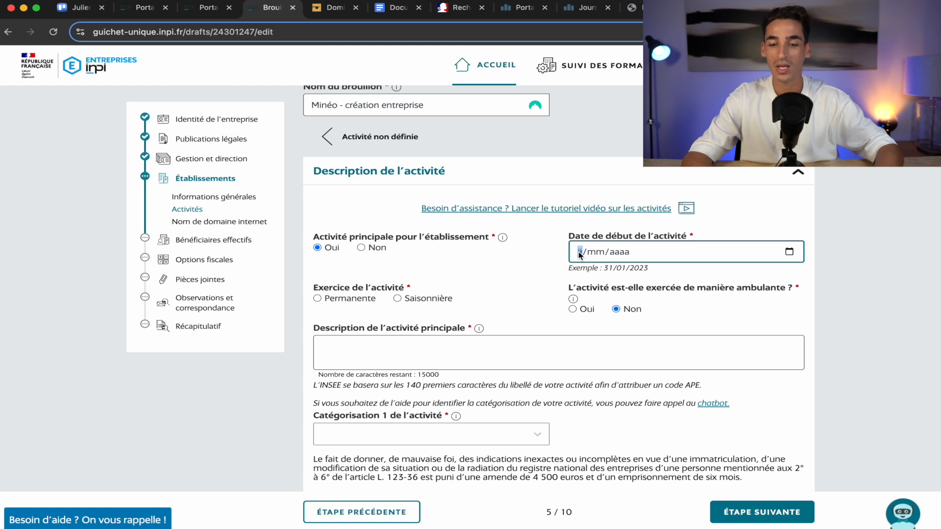
click(789, 252)
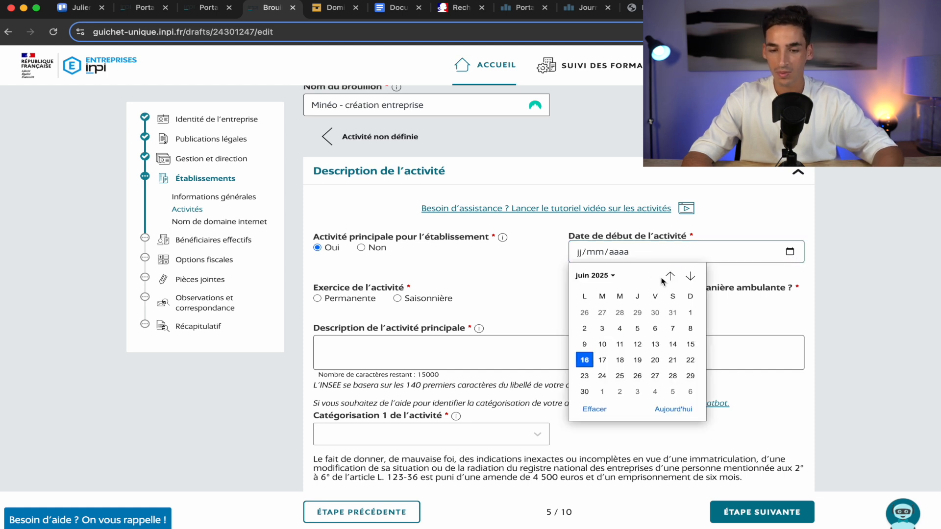
click(691, 276)
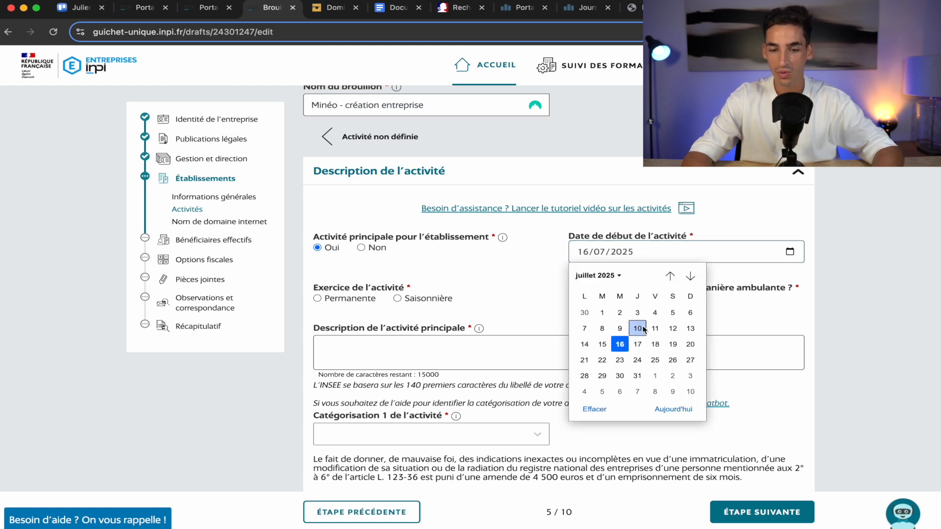
click(660, 316)
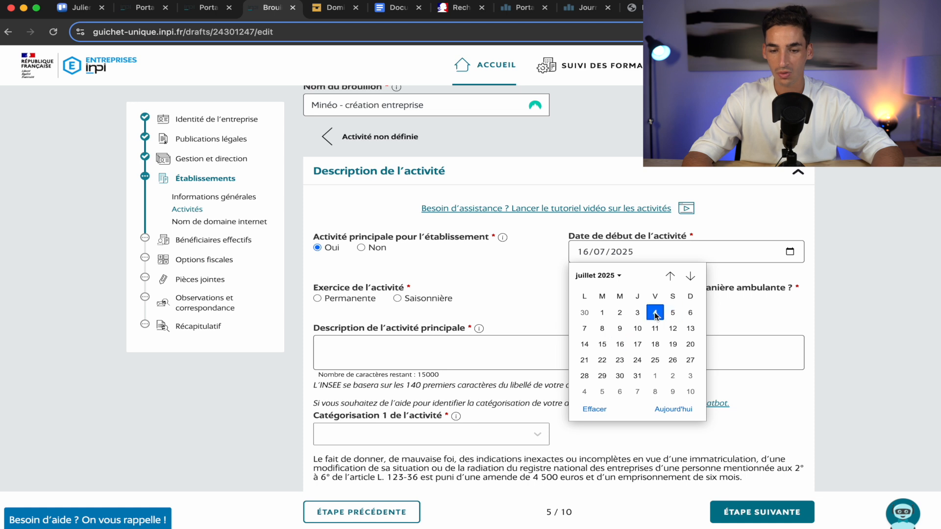
scroll(492, 296, down, 3)
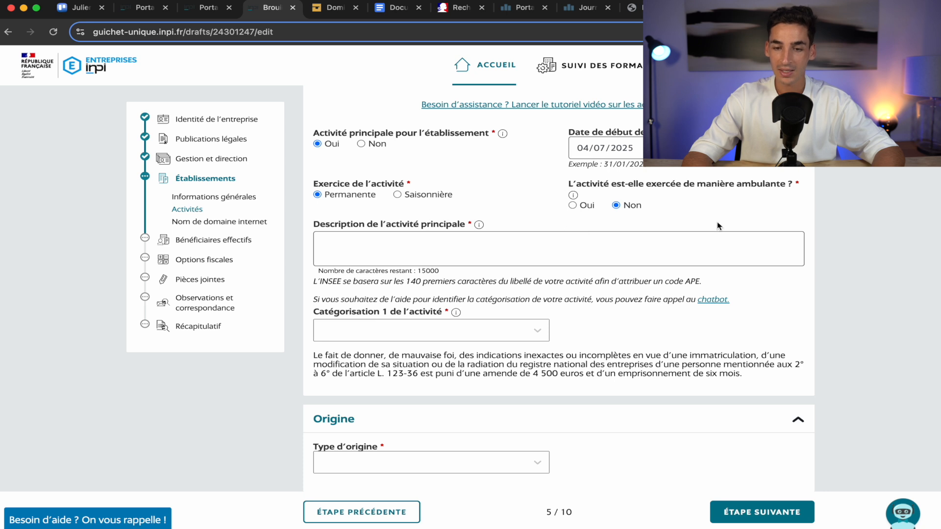
Paste the PR, communication and advertising consulting description from Google Docs, capitalising its start.
click(424, 243)
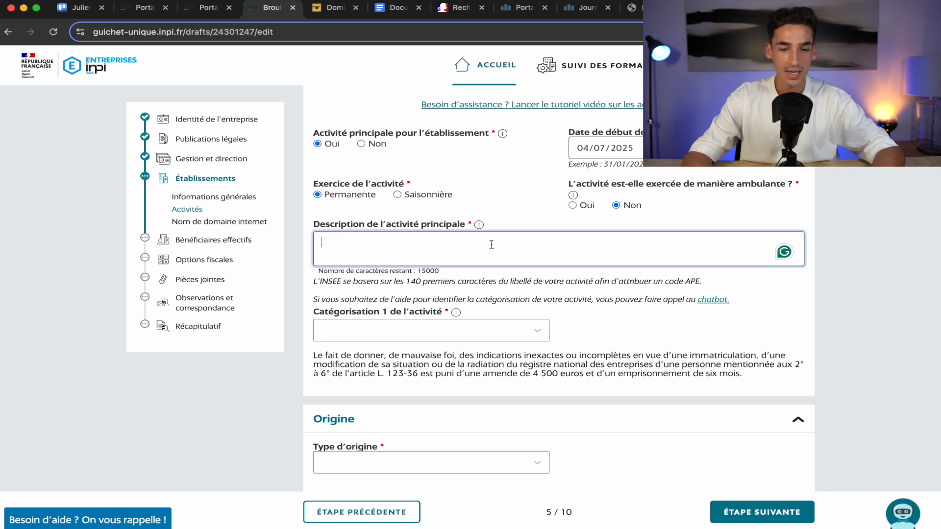
click(403, 15)
triple_click(418, 167)
click(333, 9)
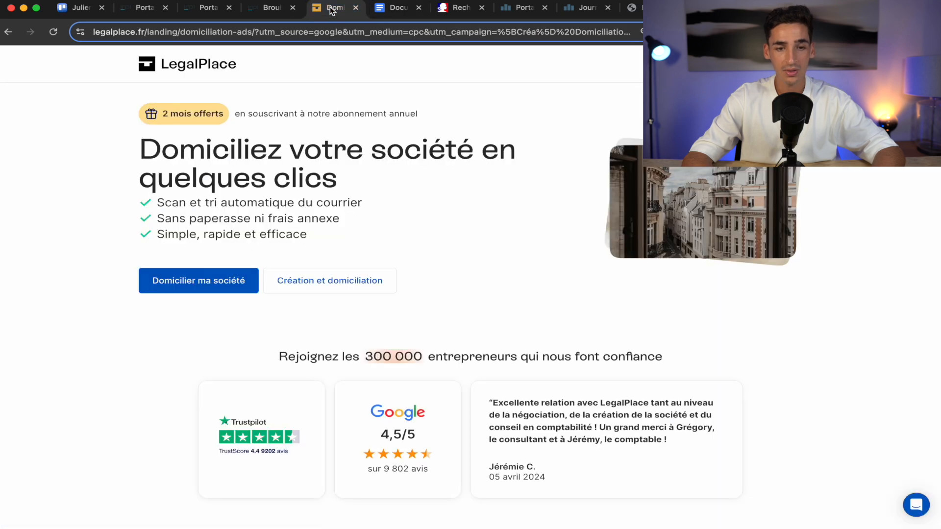
click(266, 11)
click(346, 260)
text(le conseil et l'assistance aux entreprises et organisations en relations publiques, de communication, de publicité, marketing tout canal)
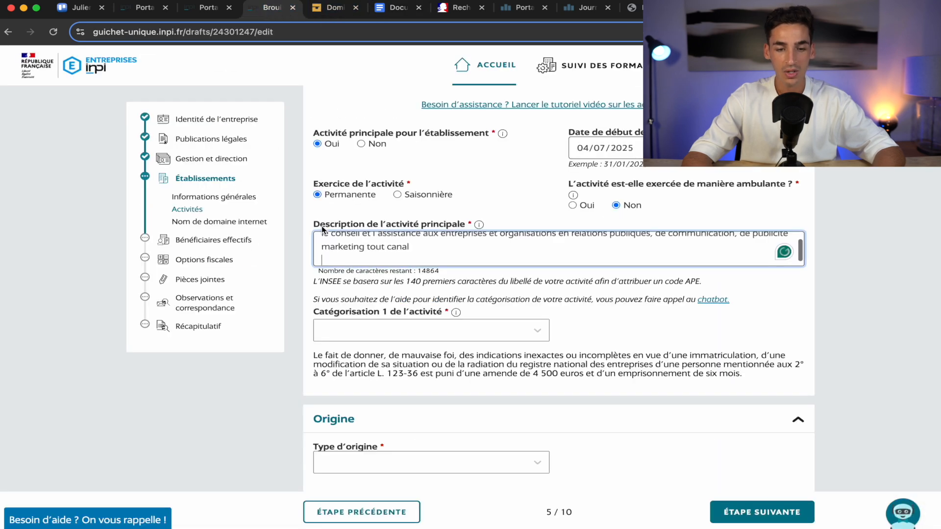
drag(332, 245, 216, 240)
text(C)
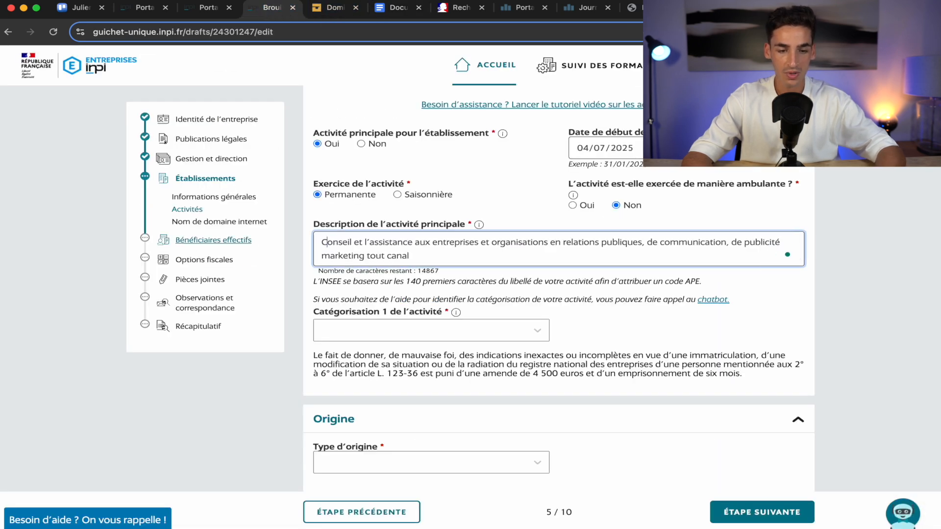
click(369, 242)
key(BackSpace)
key(BackSpace)
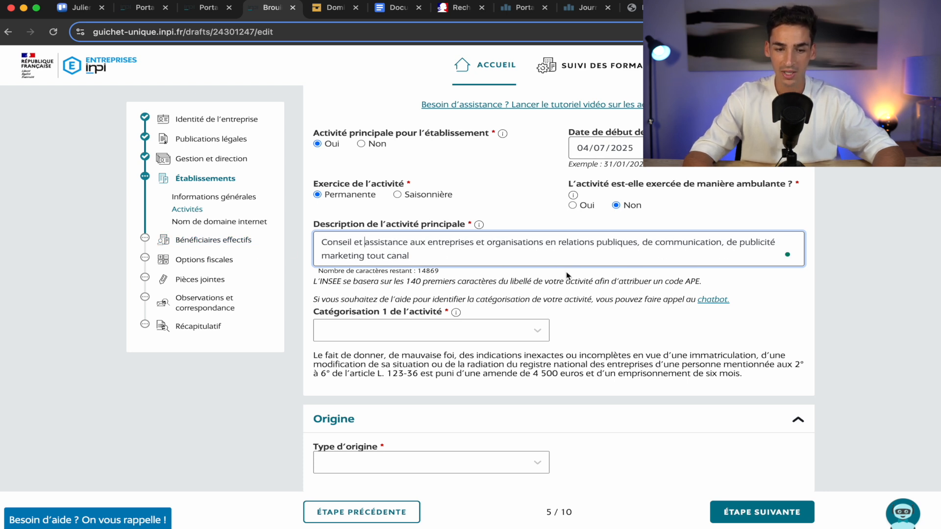
click(804, 293)
scroll(804, 292, down, 1)
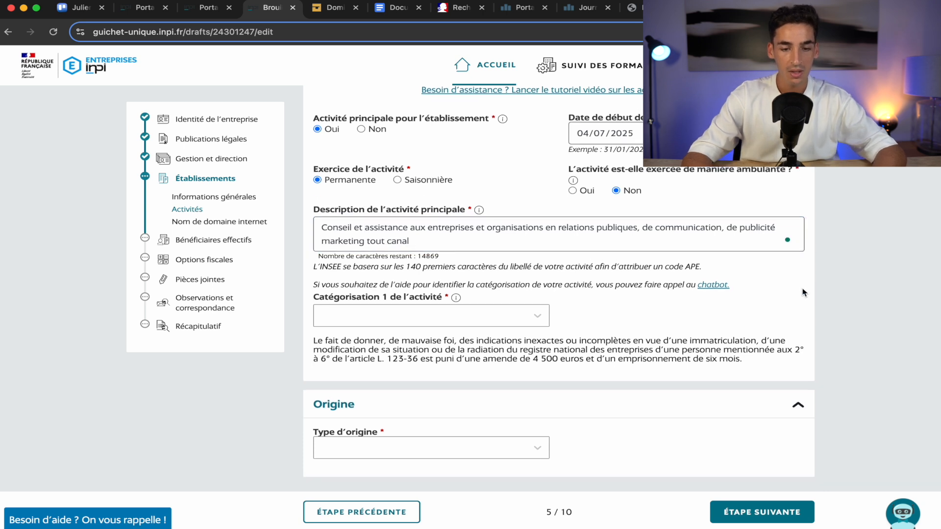
Set category 1 to Activités de services and category 2 to Activités spécialisées, scientifiques et techniques.
scroll(803, 293, down, 2)
click(468, 221)
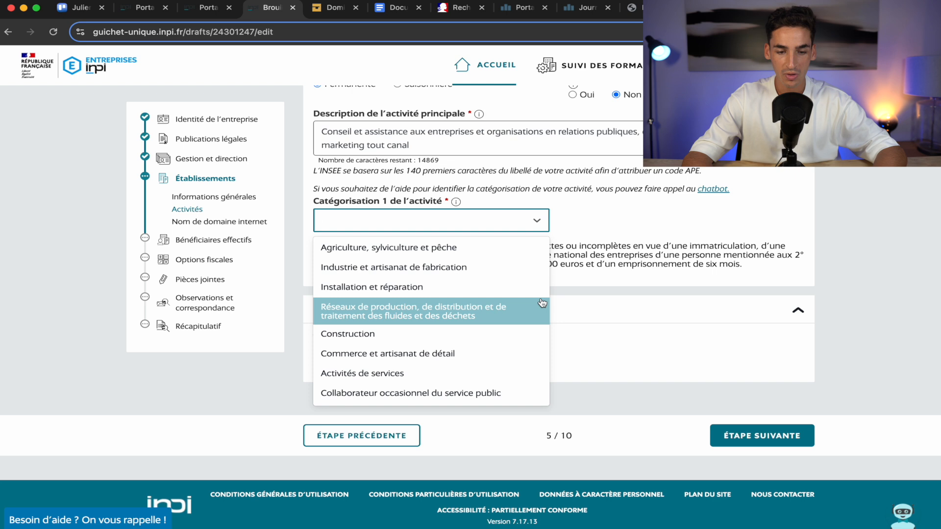
click(477, 375)
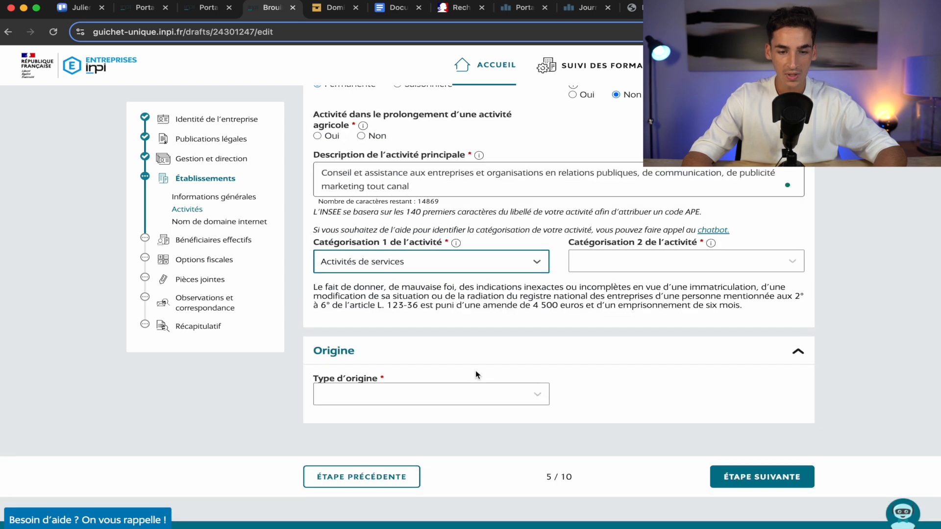
click(671, 271)
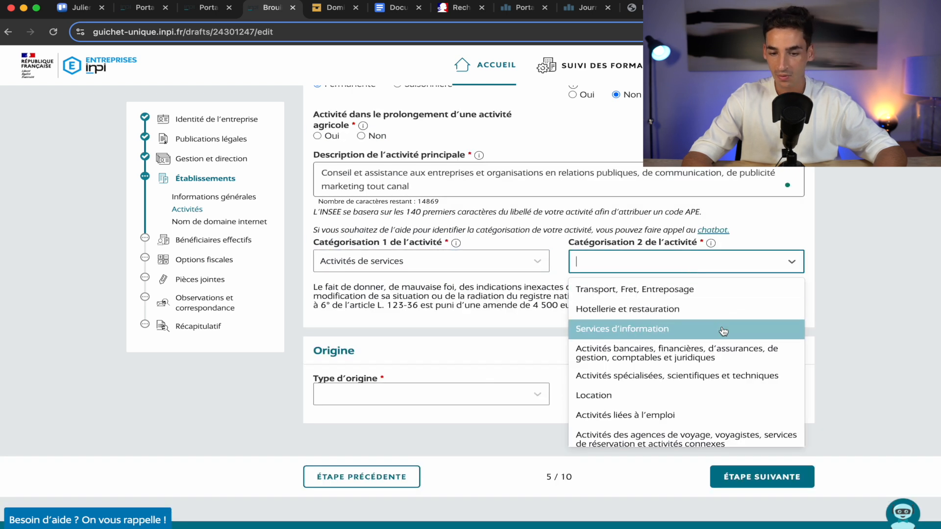
scroll(723, 332, down, 1)
scroll(723, 331, down, 4)
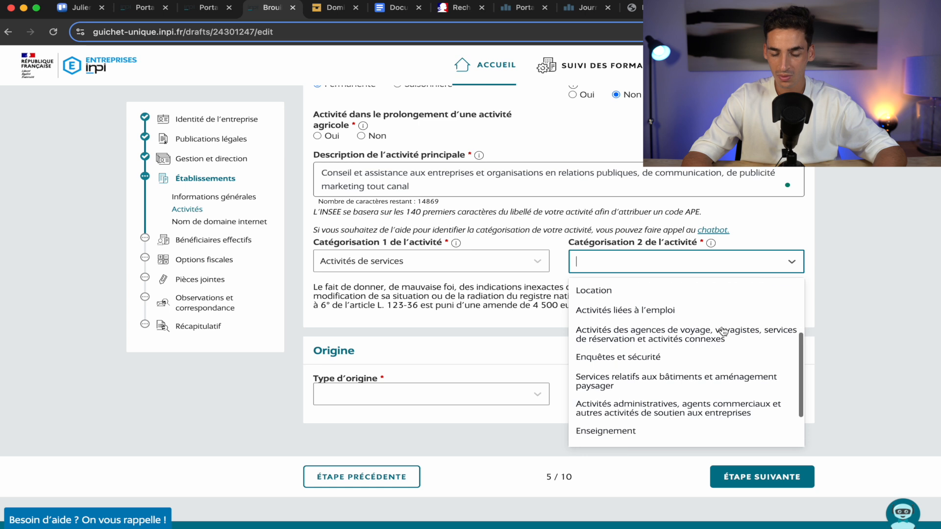
scroll(723, 331, down, 3)
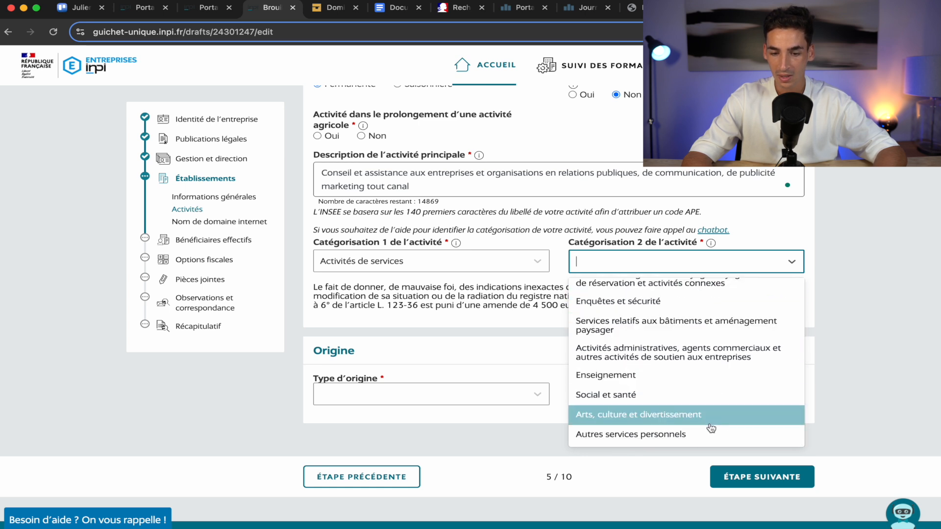
scroll(720, 380, up, 1)
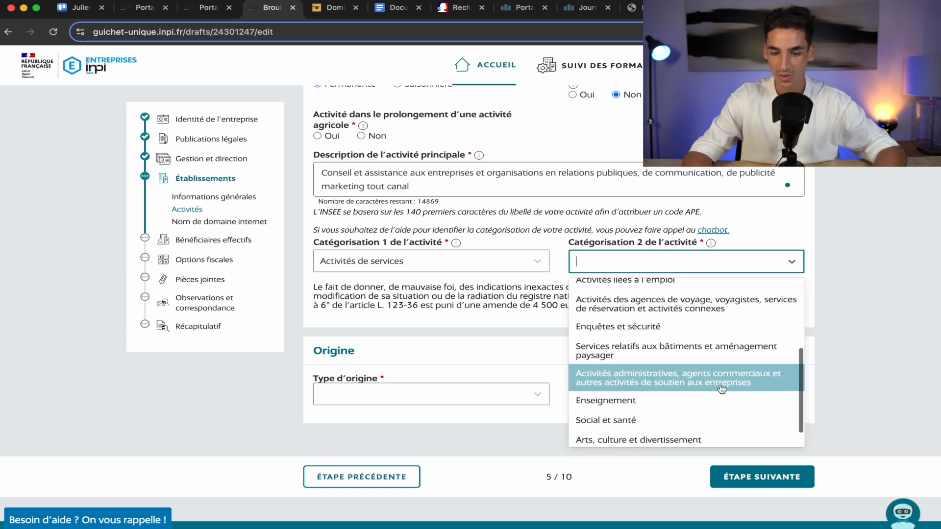
scroll(730, 382, up, 7)
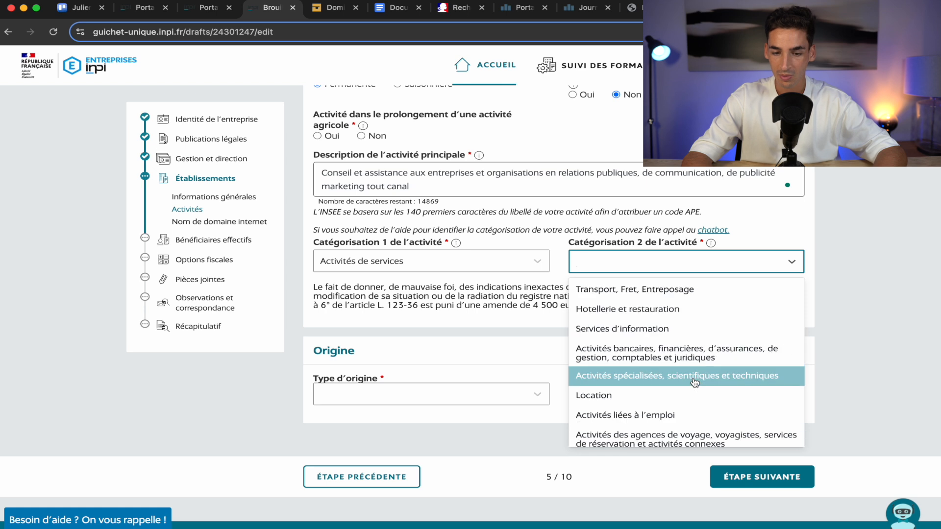
click(629, 380)
Try Autres services personnels as the second category, reviewing its third-level choices.
click(422, 271)
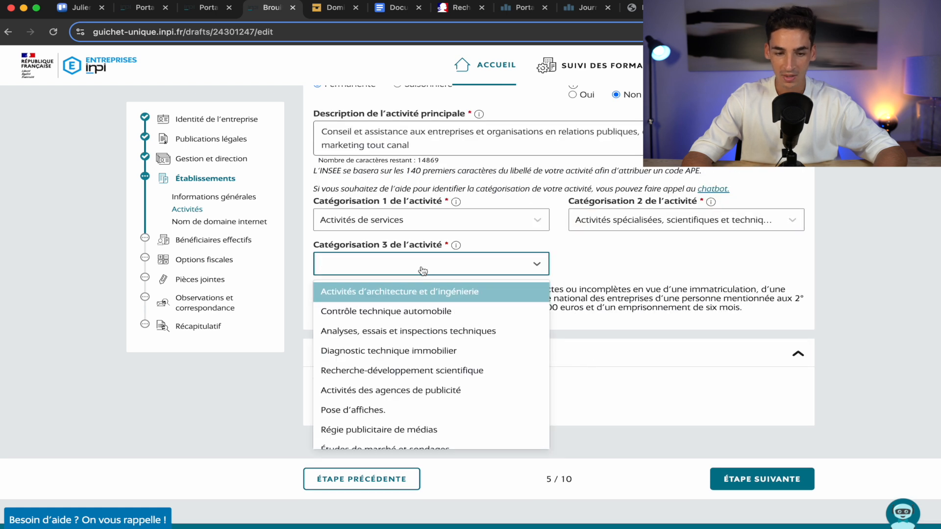
scroll(441, 333, down, 5)
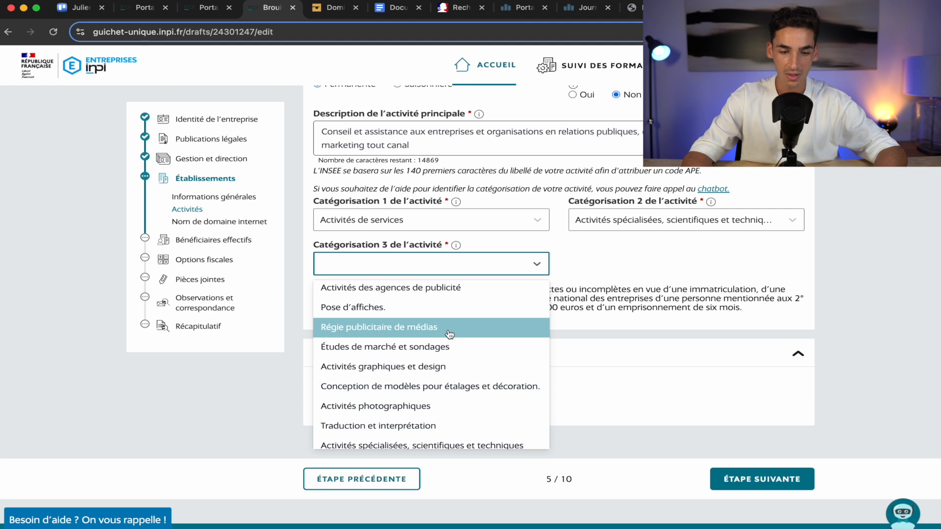
scroll(450, 334, down, 2)
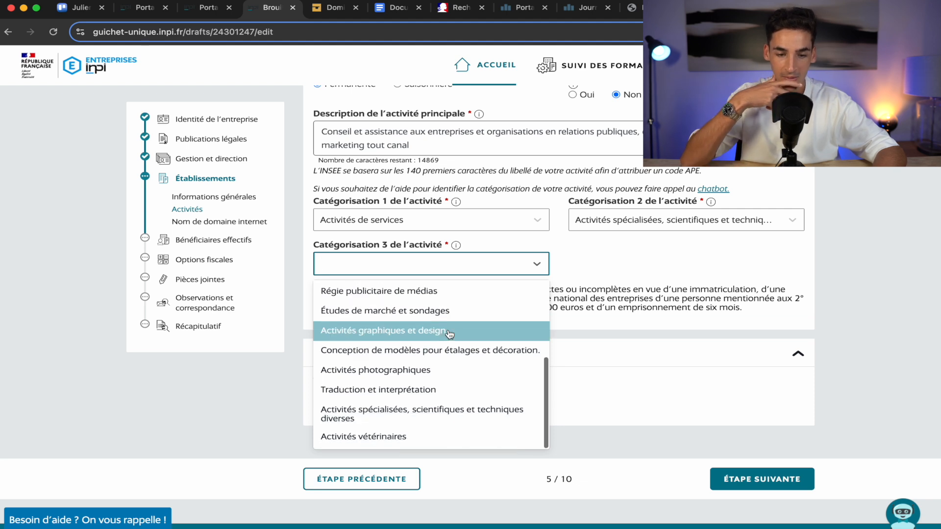
click(656, 239)
click(669, 227)
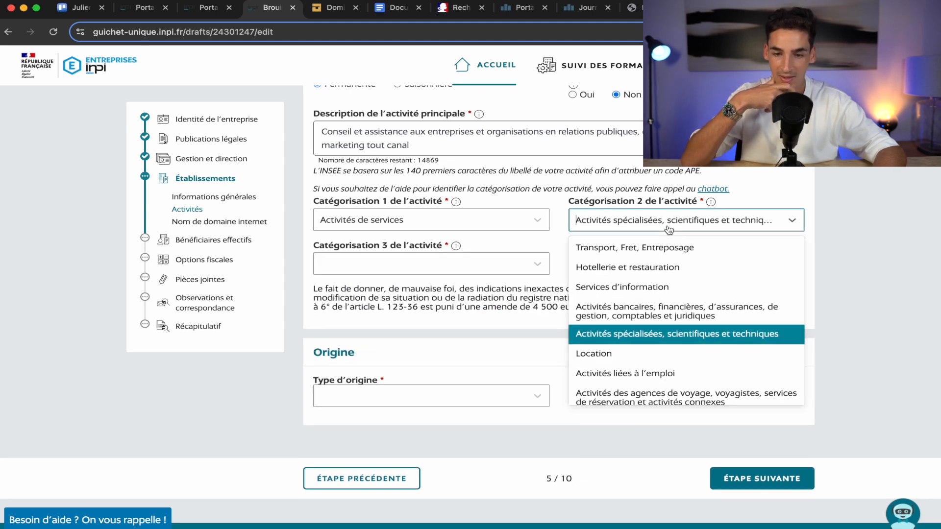
scroll(656, 333, down, 5)
click(633, 398)
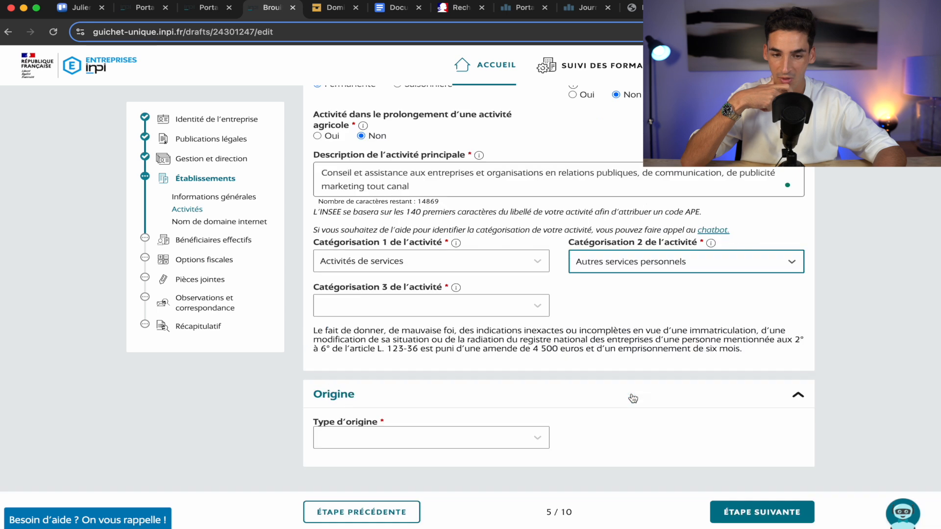
click(467, 310)
scroll(468, 392, down, 3)
click(635, 324)
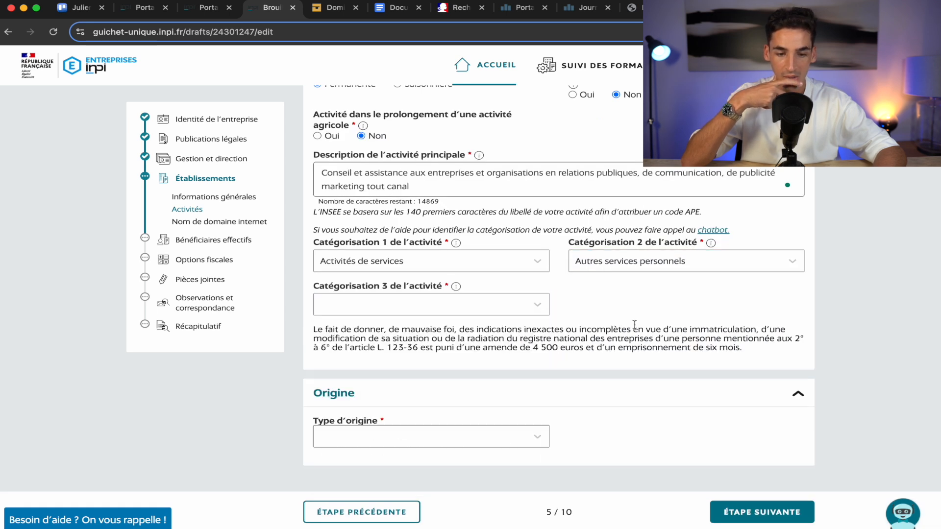
Try Services d'information as the second category, reviewing its third-level choices.
click(679, 264)
scroll(675, 343, up, 3)
scroll(675, 340, up, 4)
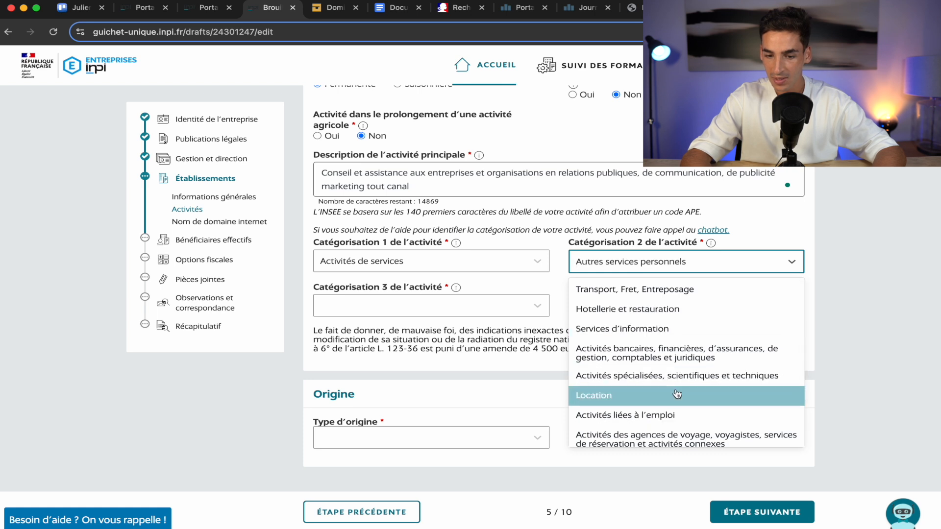
click(717, 325)
click(474, 310)
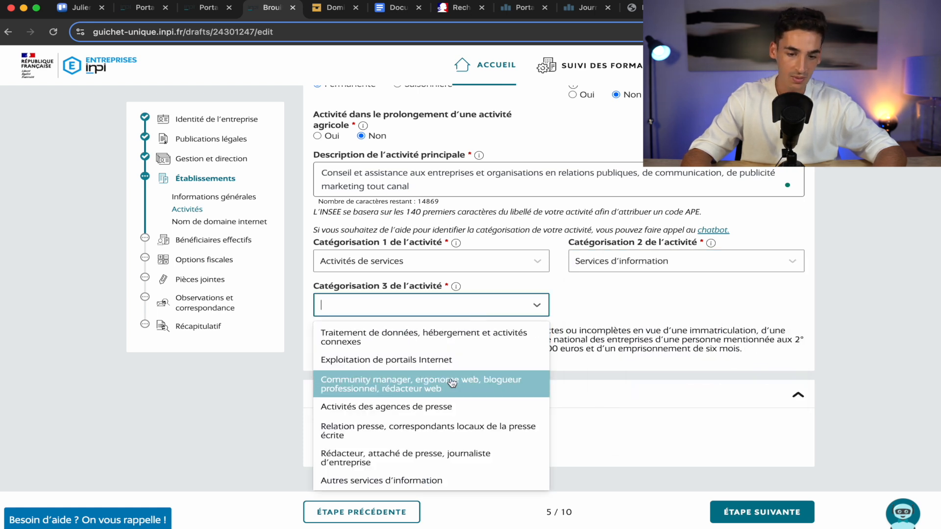
scroll(452, 384, down, 1)
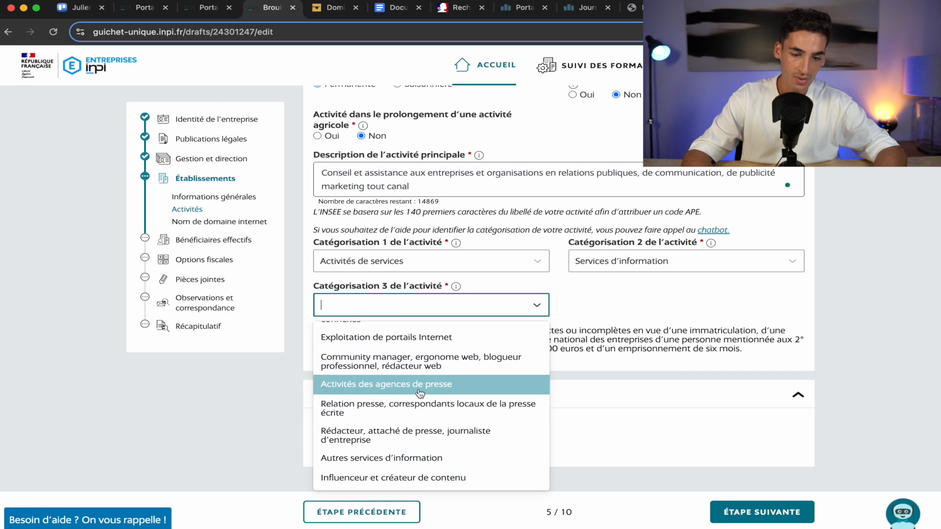
scroll(390, 373, up, 1)
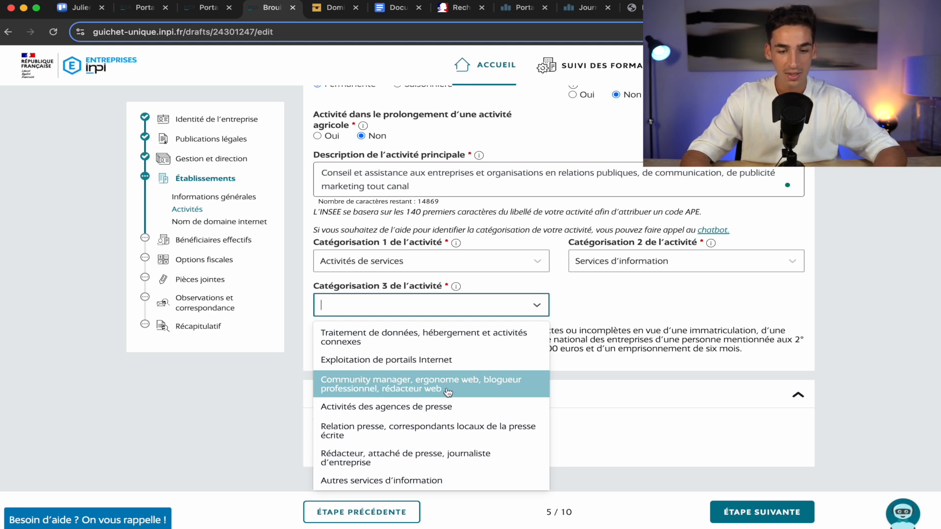
click(666, 296)
click(693, 263)
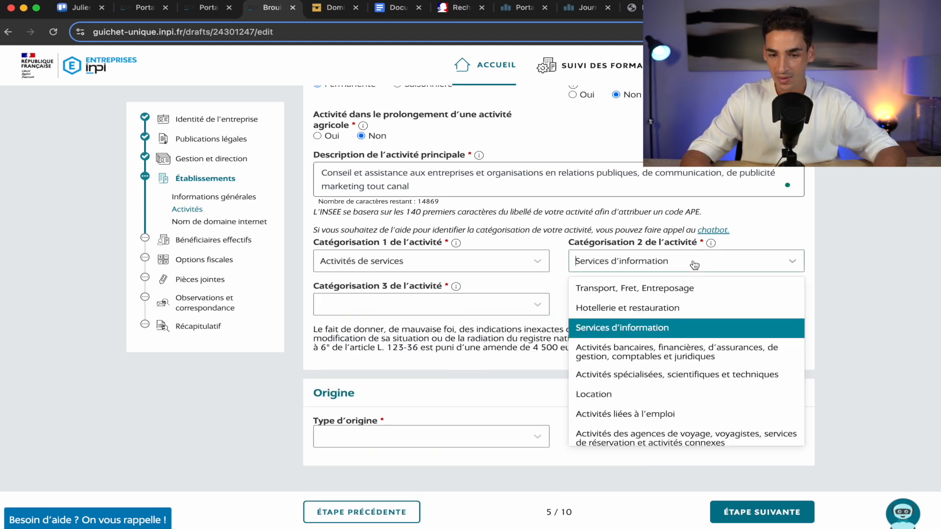
scroll(721, 362, down, 2)
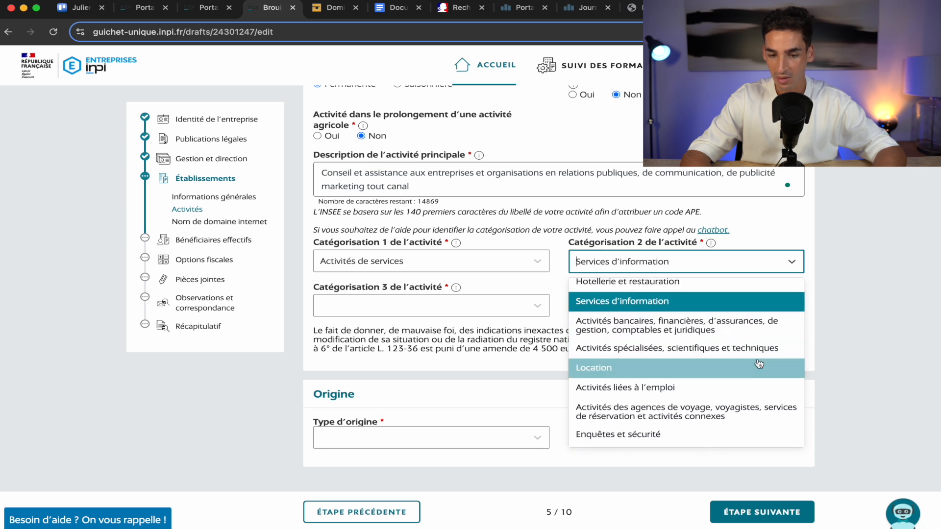
scroll(745, 368, up, 1)
Restore category 2 to Activités spécialisées… and set category 3 to Régie publicitaire de médias.
click(744, 370)
click(498, 267)
scroll(447, 353, down, 3)
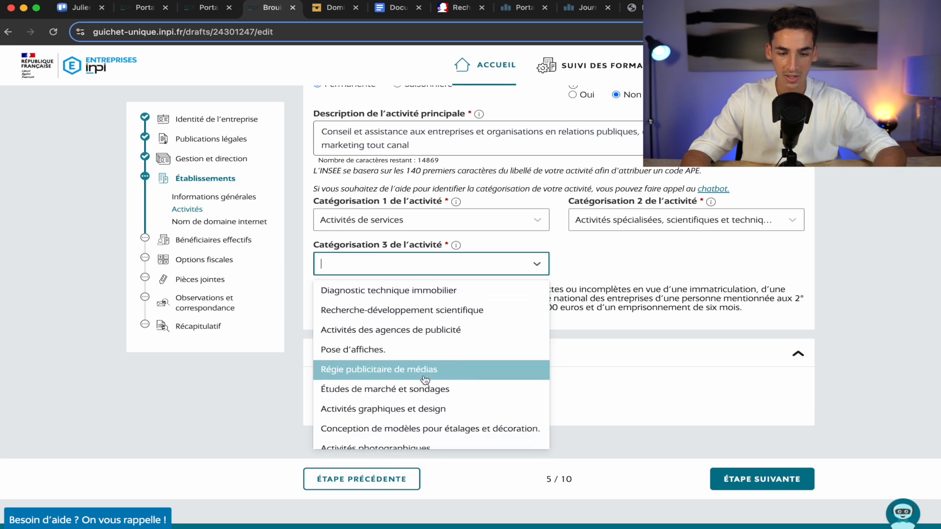
click(412, 370)
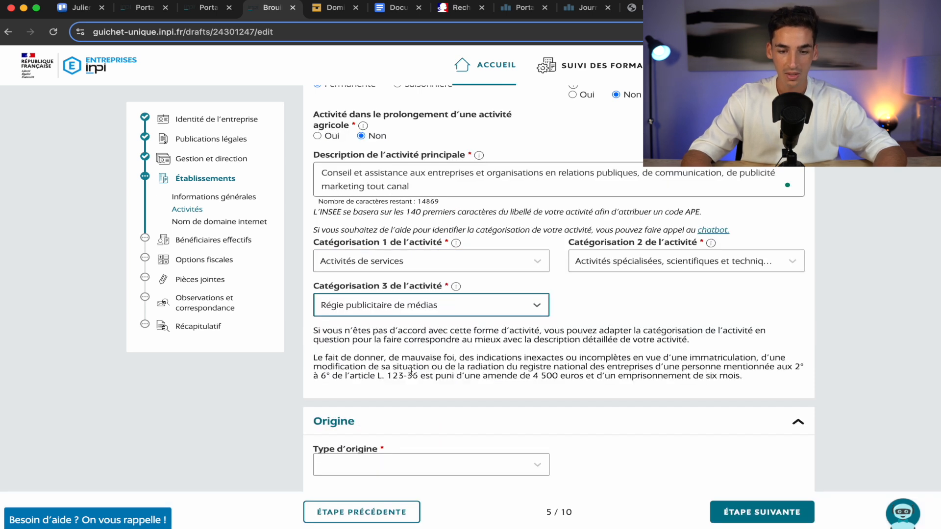
scroll(353, 353, down, 3)
click(354, 356)
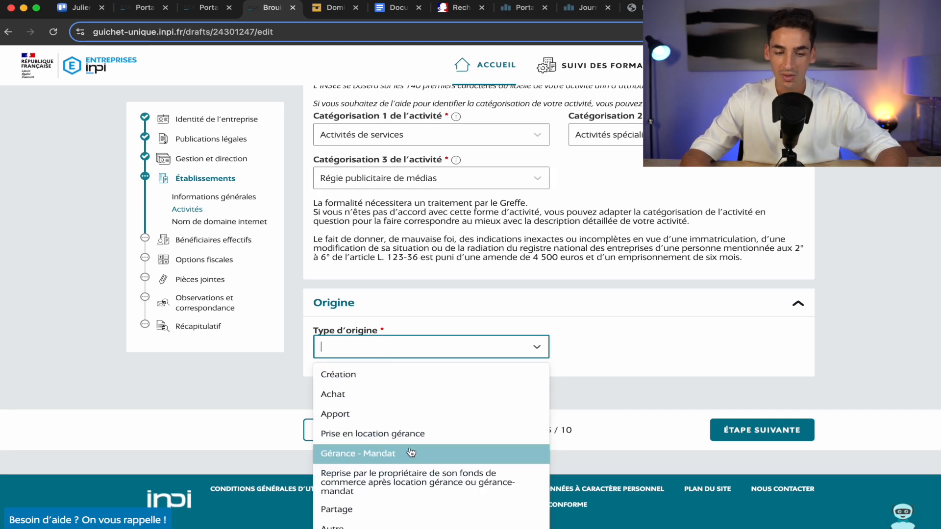
Set the origin to Création, save the activity, and skip the domain name step.
click(419, 385)
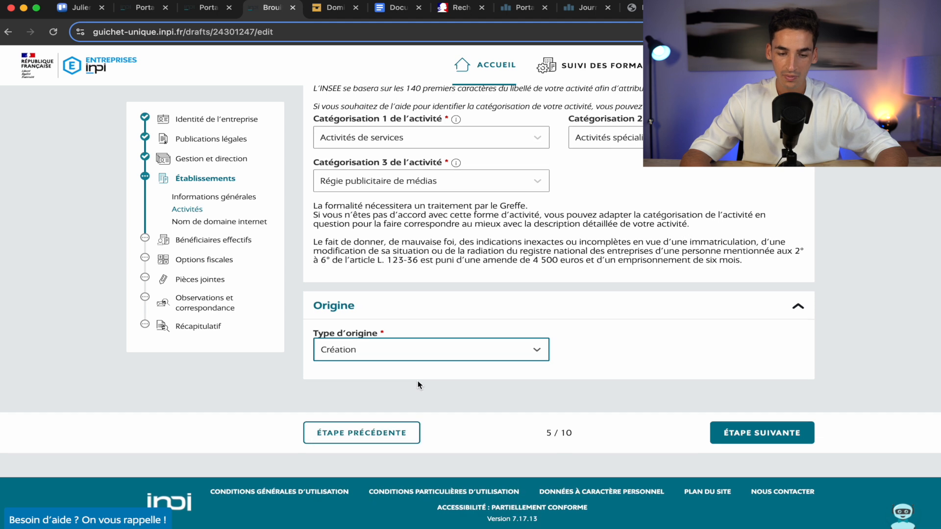
click(770, 435)
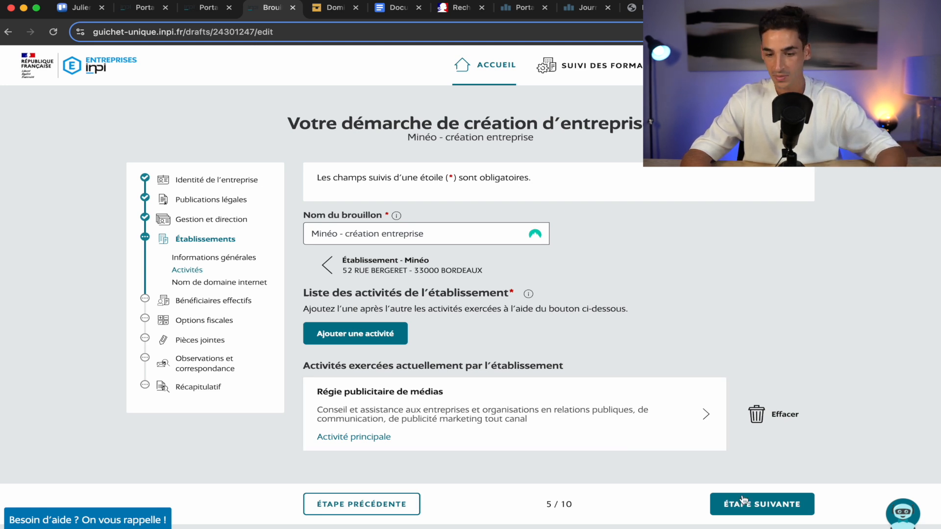
click(768, 507)
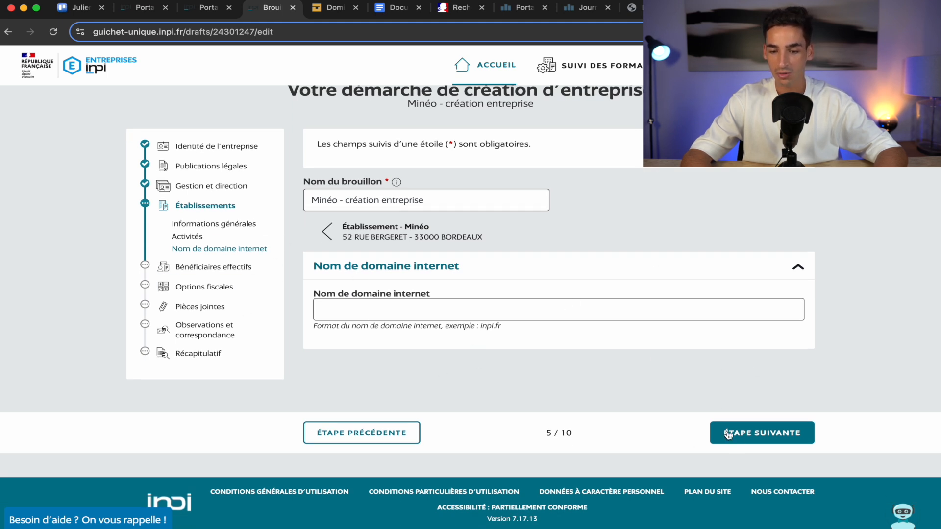
click(754, 440)
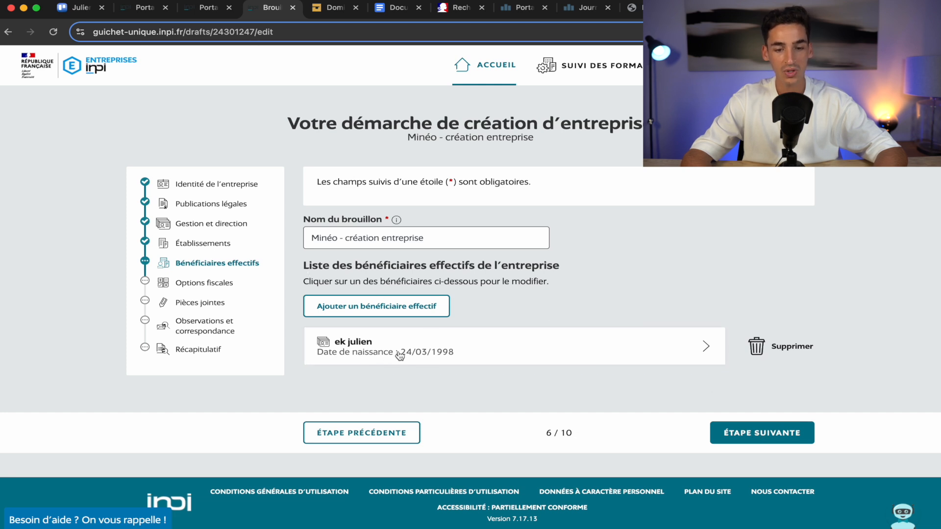
Confirm beneficial owners, then list the Régime d'imposition des bénéfices choices on Options fiscales.
click(760, 440)
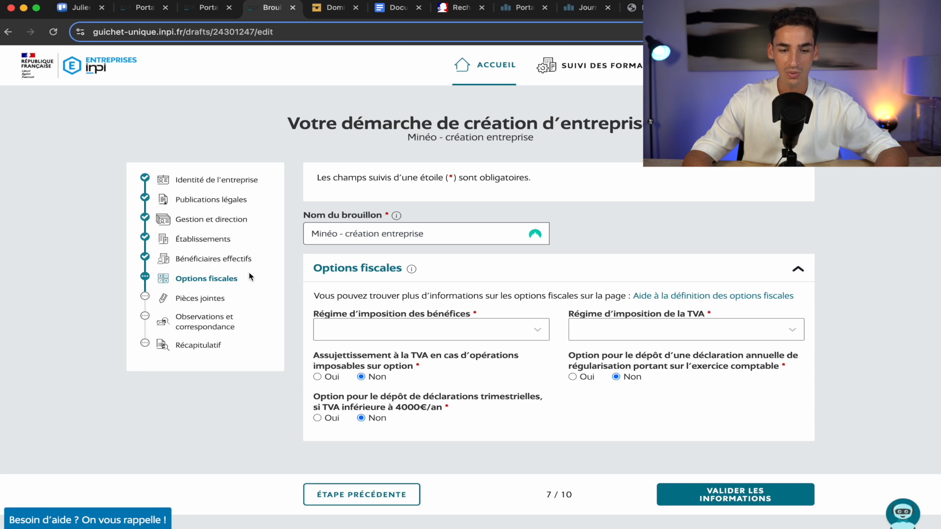
scroll(313, 304, down, 2)
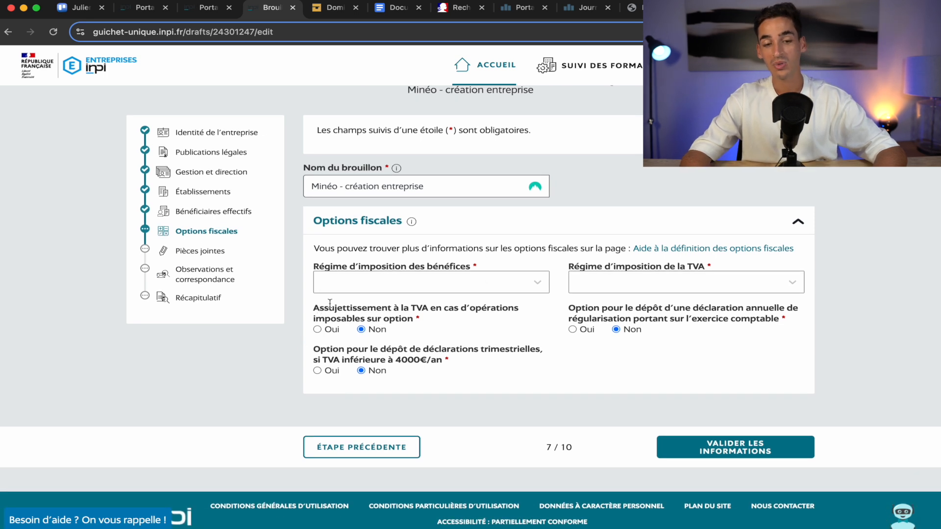
click(380, 285)
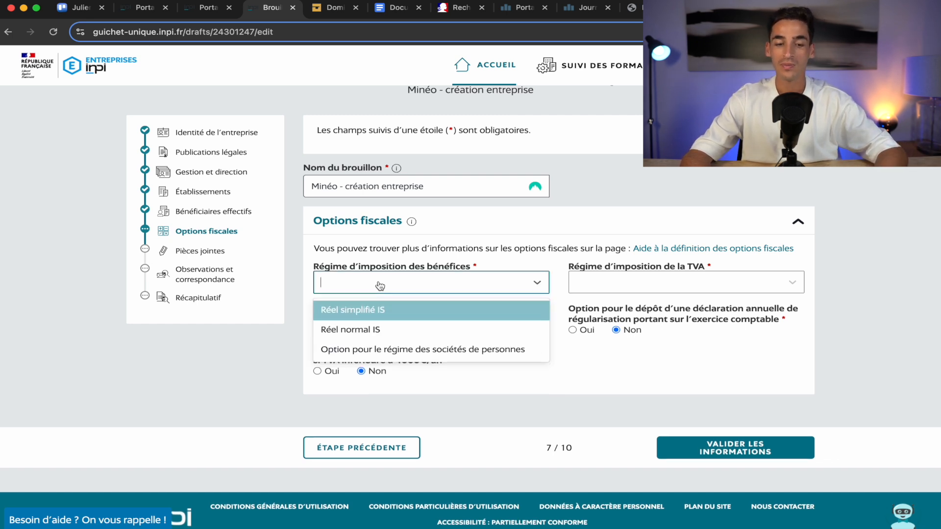
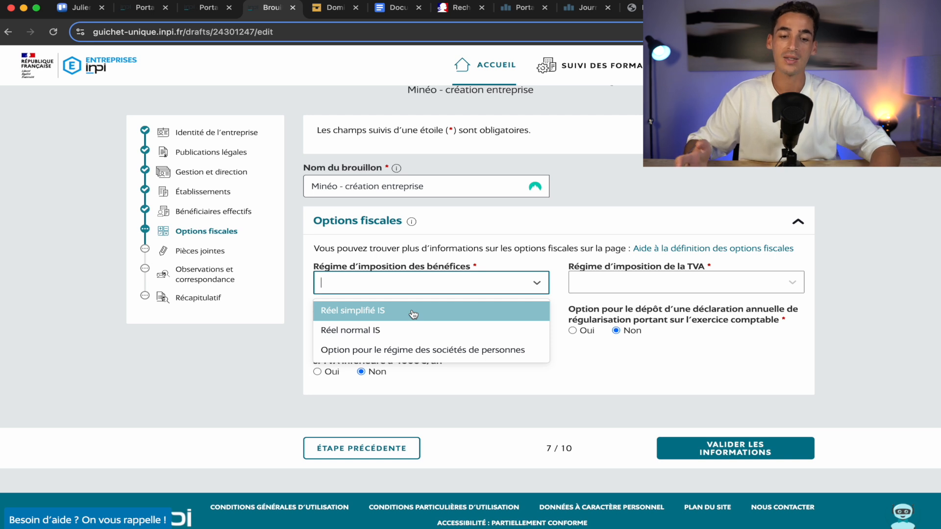
Set profit taxation to Réel simplifié IS and the VAT regime to Réel simplifié TVA.
click(412, 316)
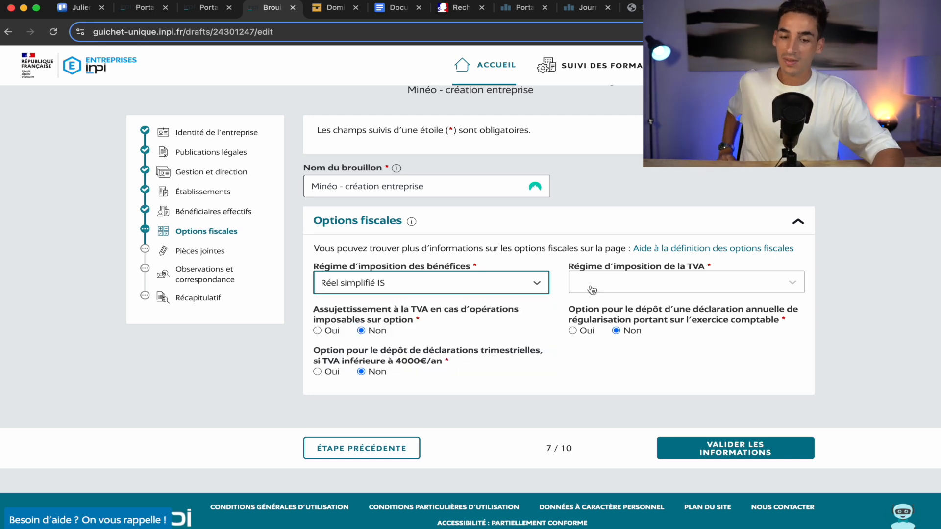
click(610, 288)
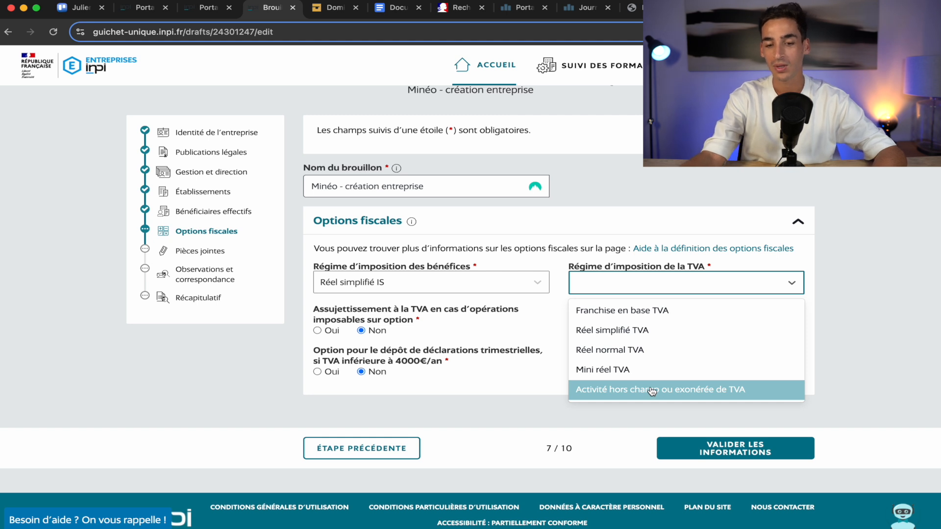
click(680, 335)
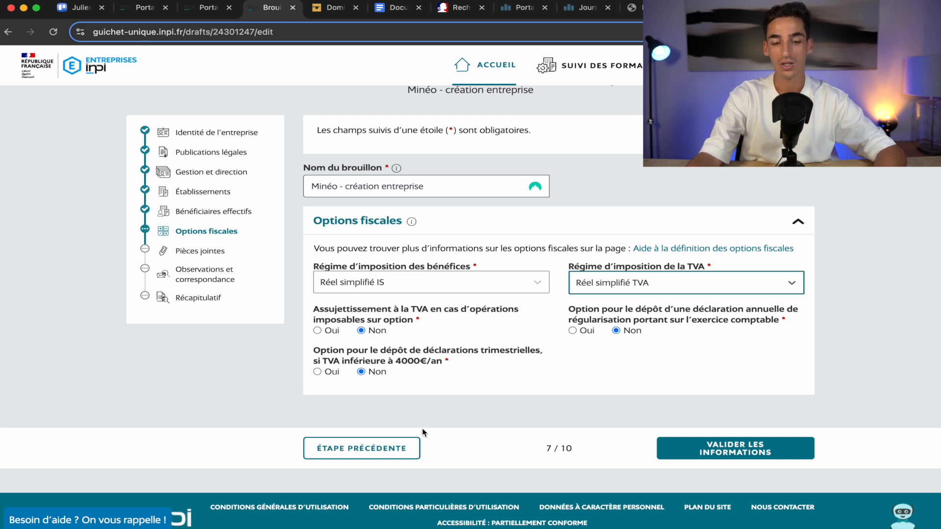
Validate the fiscal options to reach step 8/10, Pièces jointes.
click(745, 454)
scroll(621, 399, down, 4)
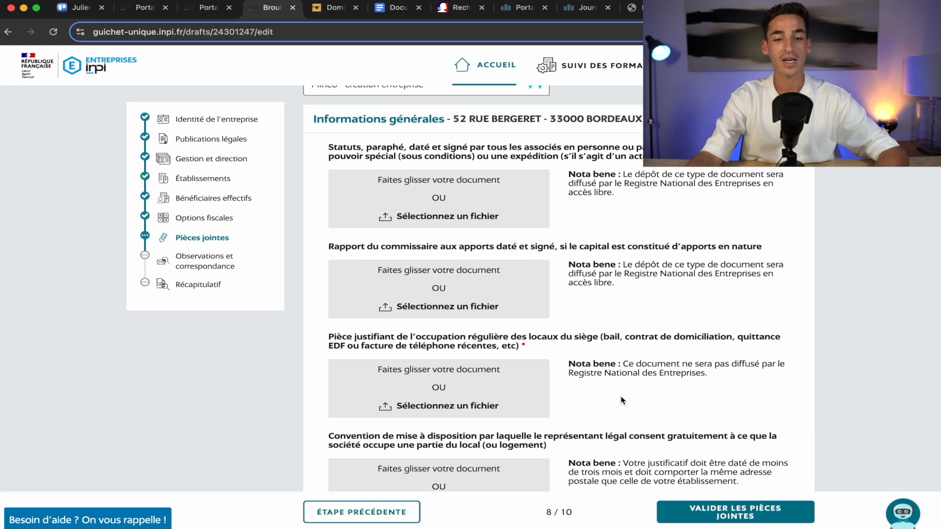
scroll(622, 399, up, 5)
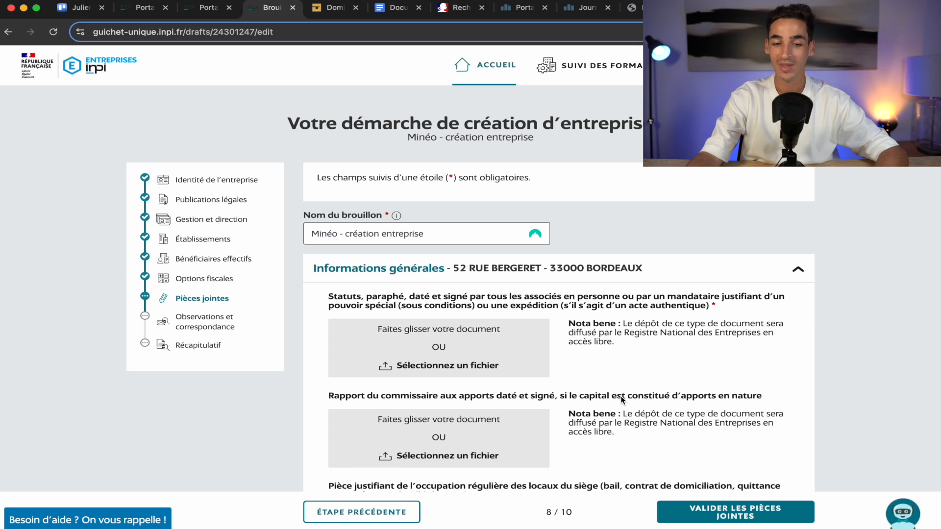
scroll(622, 399, down, 3)
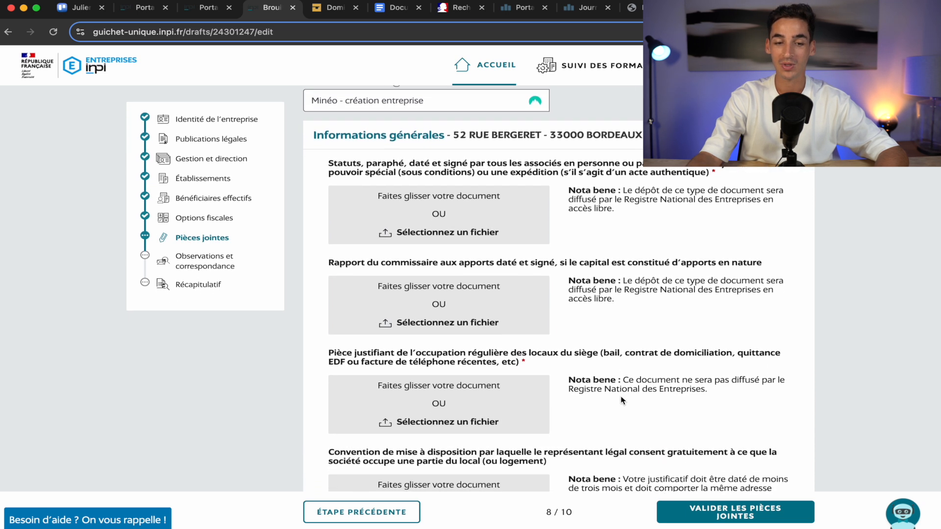
scroll(622, 399, down, 1)
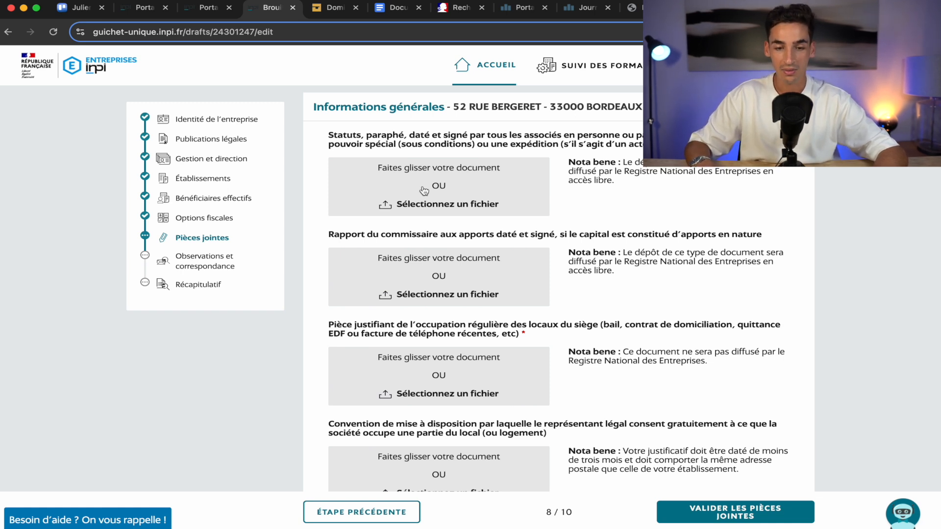
Review the required supporting-document upload fields on the Pièces jointes page.
scroll(425, 191, down, 1)
scroll(425, 191, down, 3)
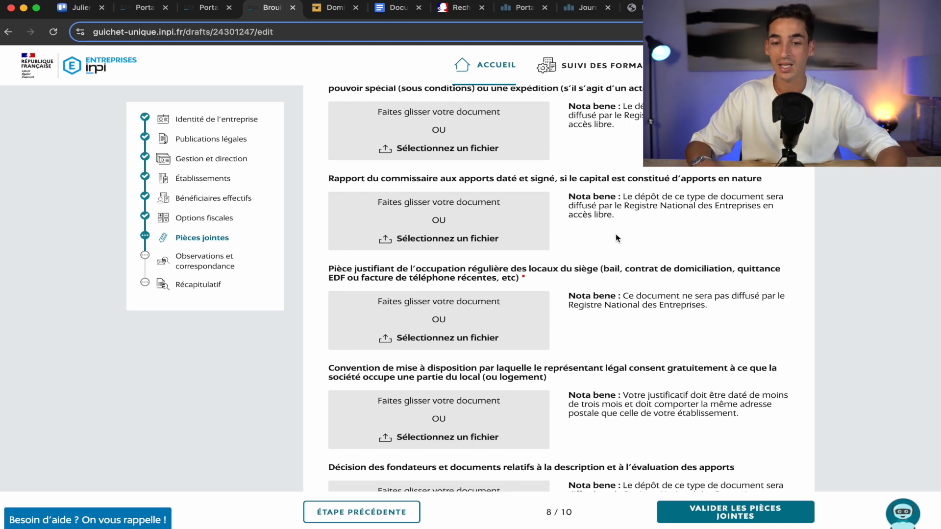
scroll(696, 182, up, 1)
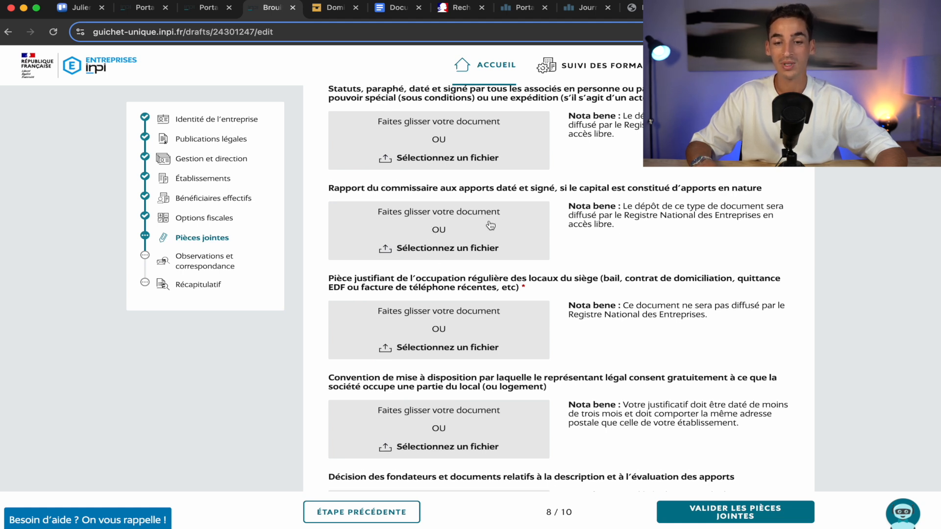
scroll(490, 226, up, 2)
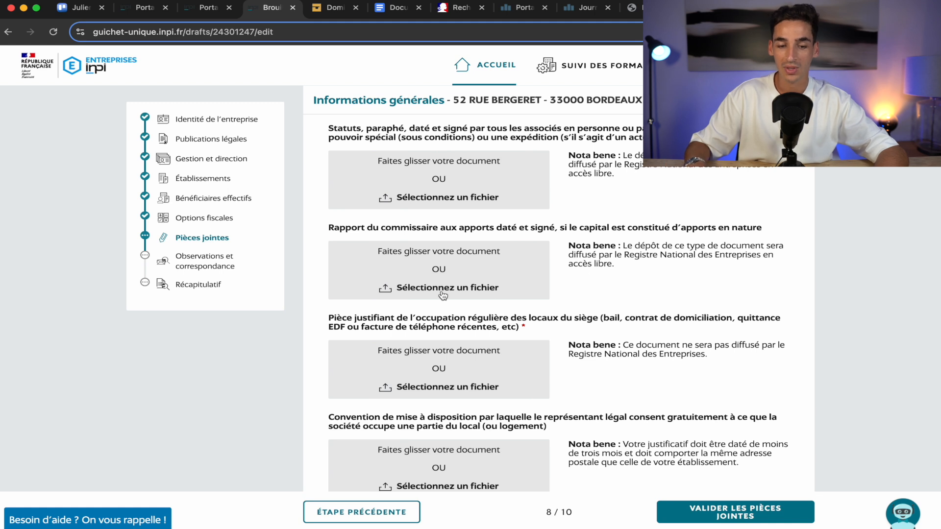
scroll(439, 289, down, 4)
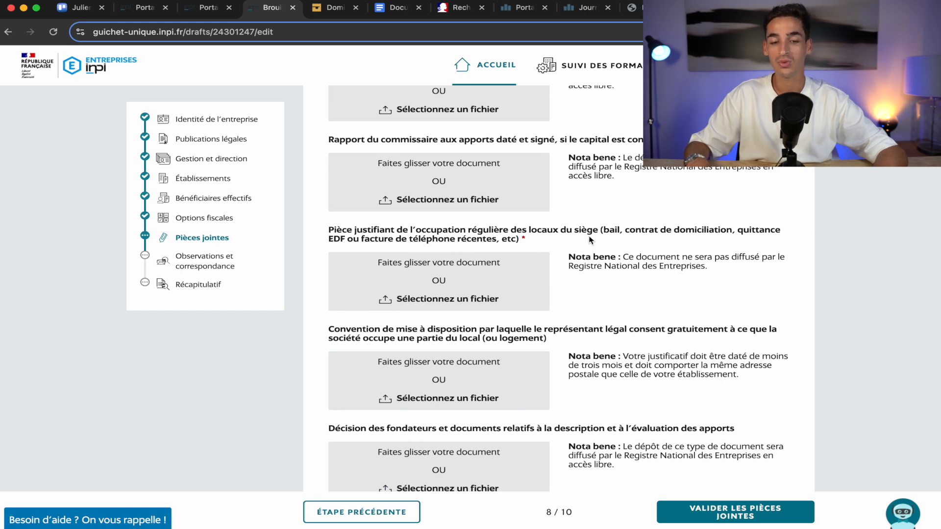
scroll(509, 319, down, 1)
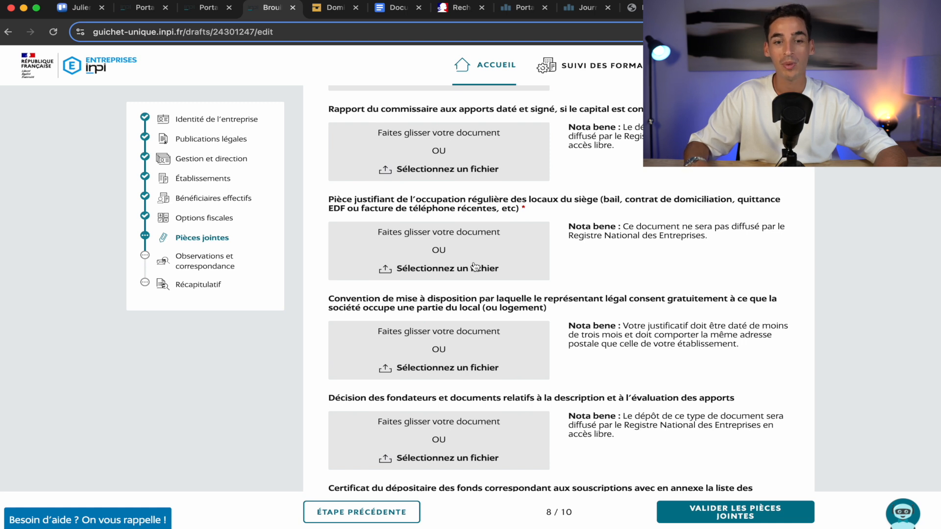
scroll(743, 248, down, 5)
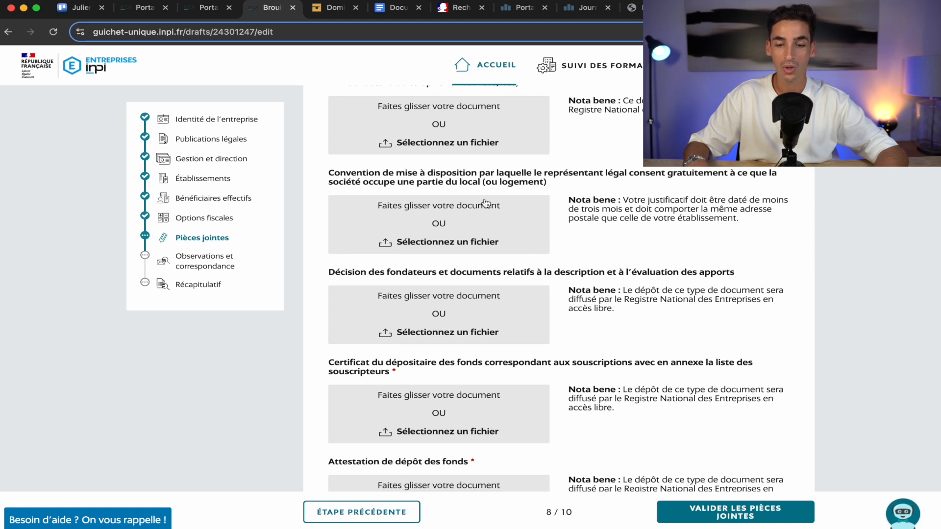
scroll(564, 191, down, 3)
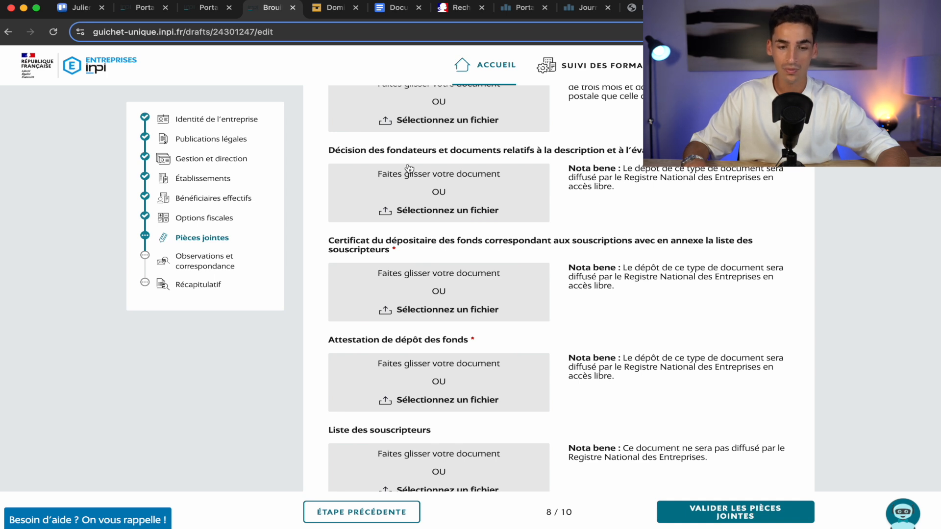
Continue down through the attachment upload fields.
scroll(447, 258, down, 2)
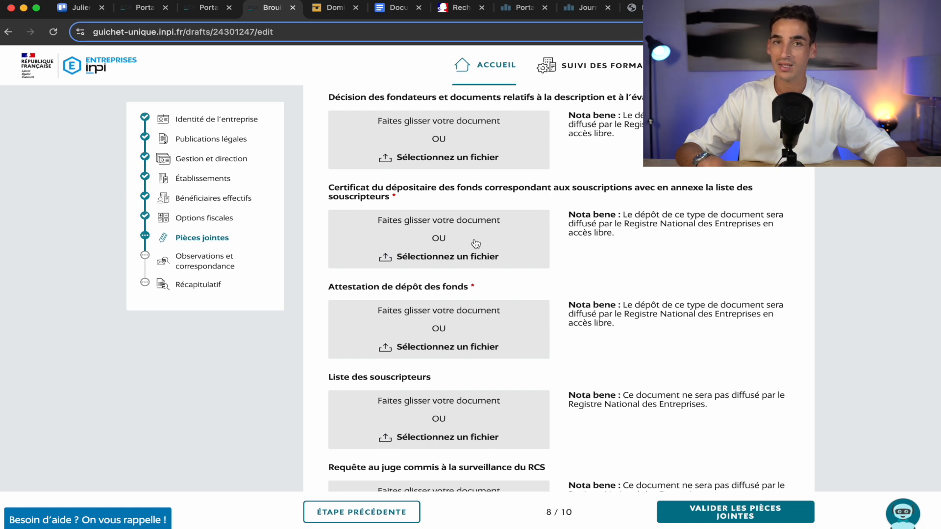
scroll(476, 243, down, 2)
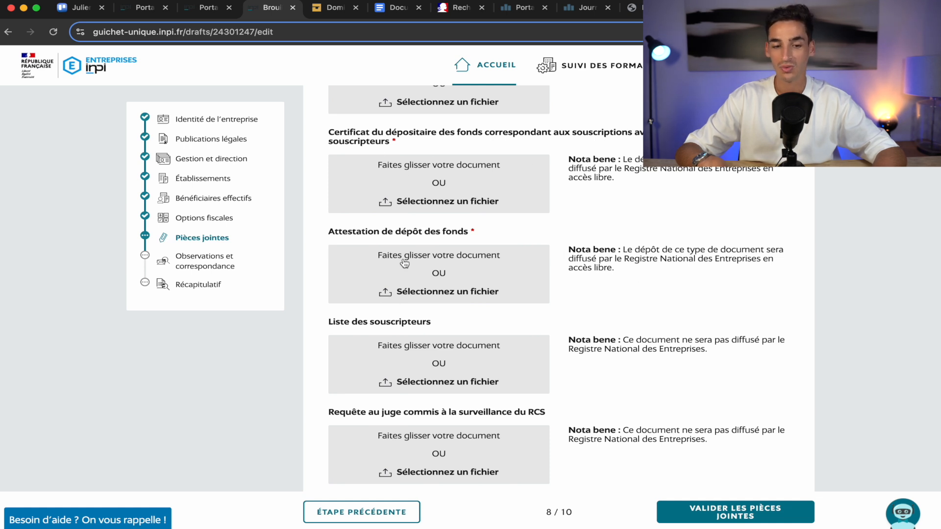
scroll(547, 282, down, 3)
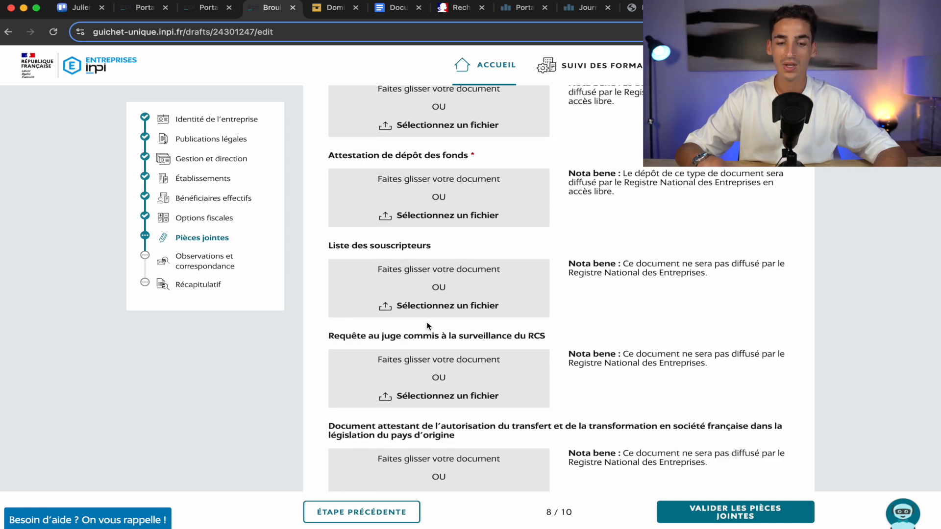
scroll(443, 303, down, 3)
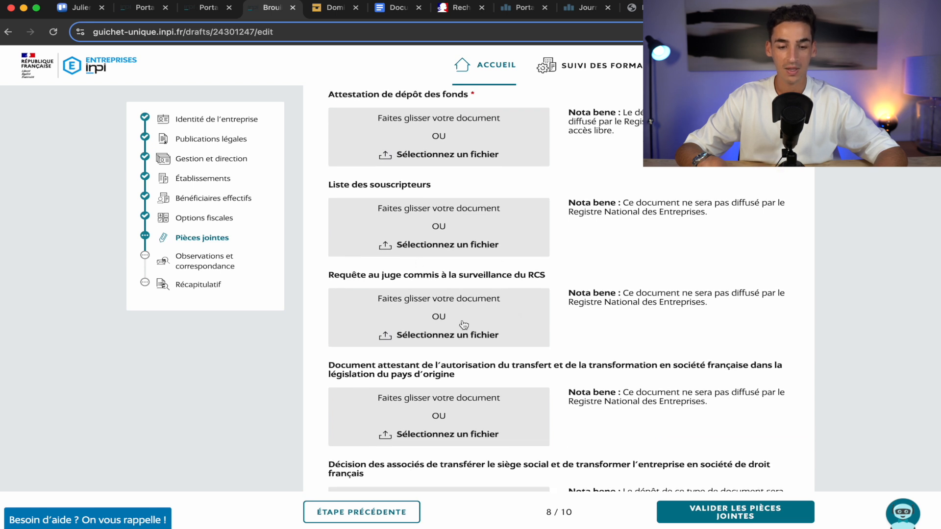
scroll(464, 323, down, 7)
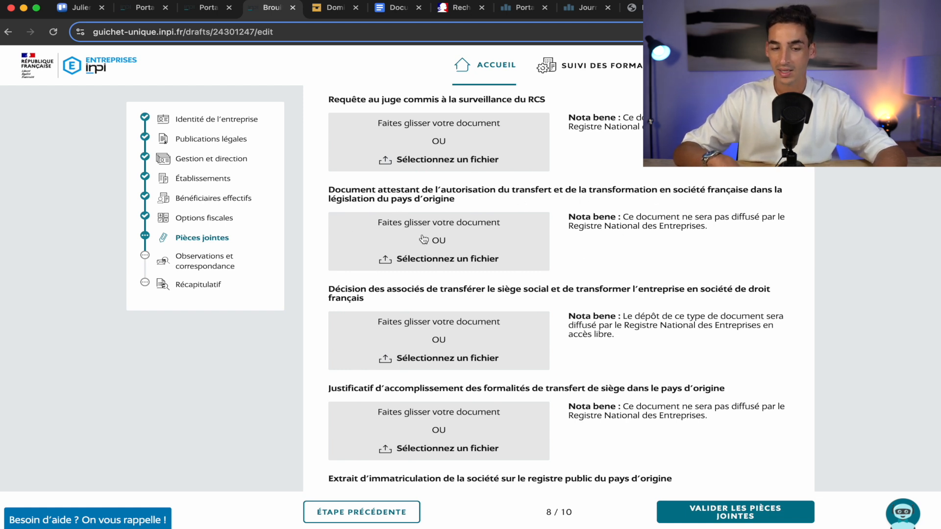
scroll(406, 343, down, 3)
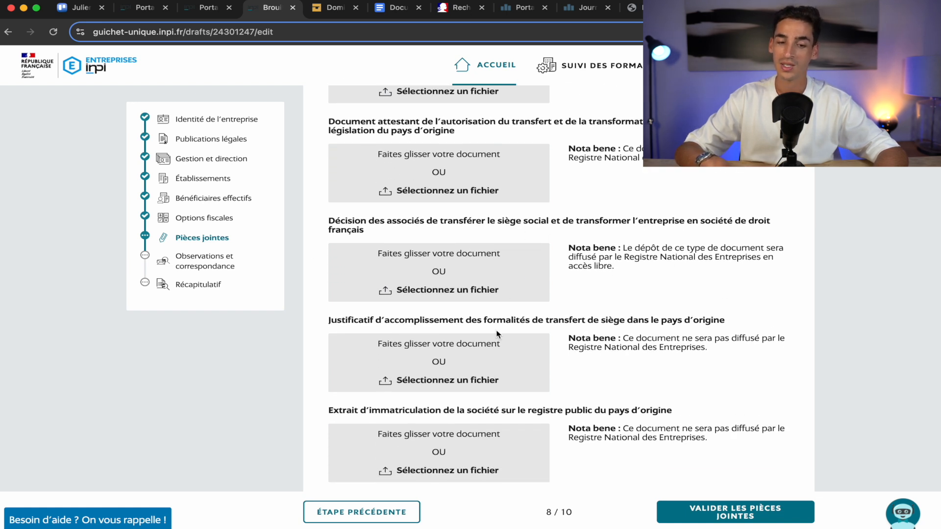
scroll(478, 289, down, 2)
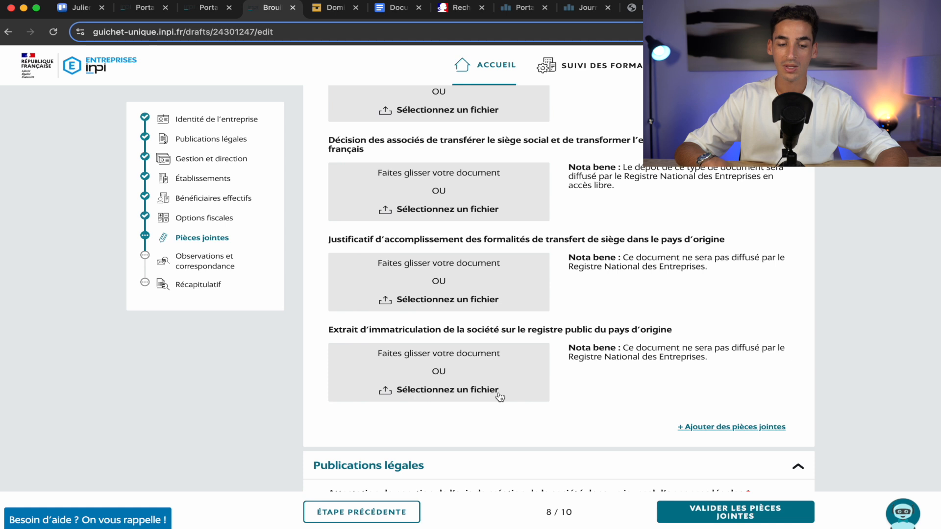
Reach the Publications légales section, then bring up the Actulegales.fr Gironde publisher list.
scroll(499, 396, down, 3)
scroll(623, 280, down, 5)
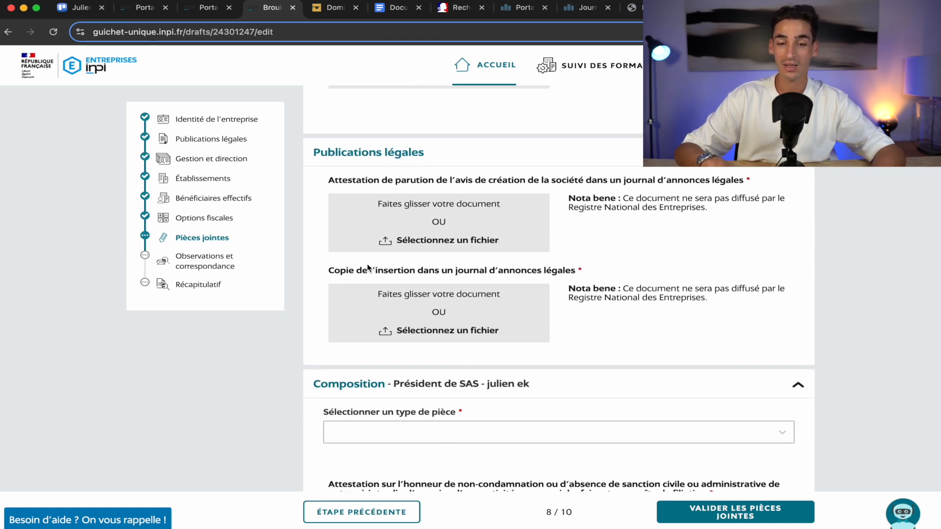
scroll(457, 289, up, 2)
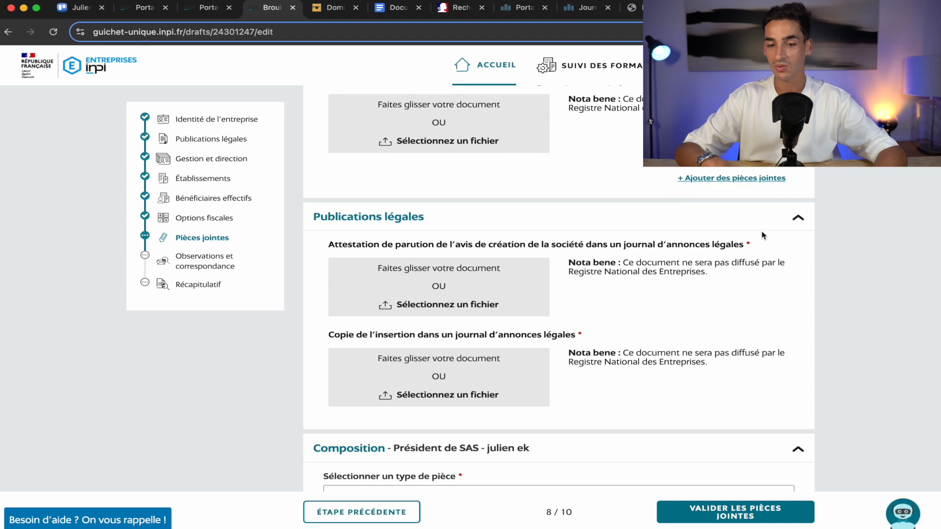
scroll(752, 247, up, 7)
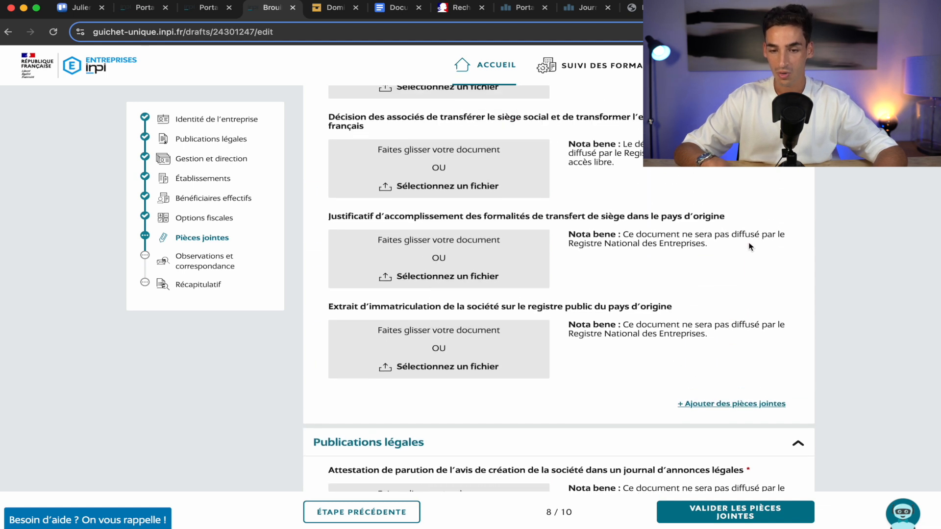
scroll(749, 246, down, 4)
scroll(750, 246, down, 4)
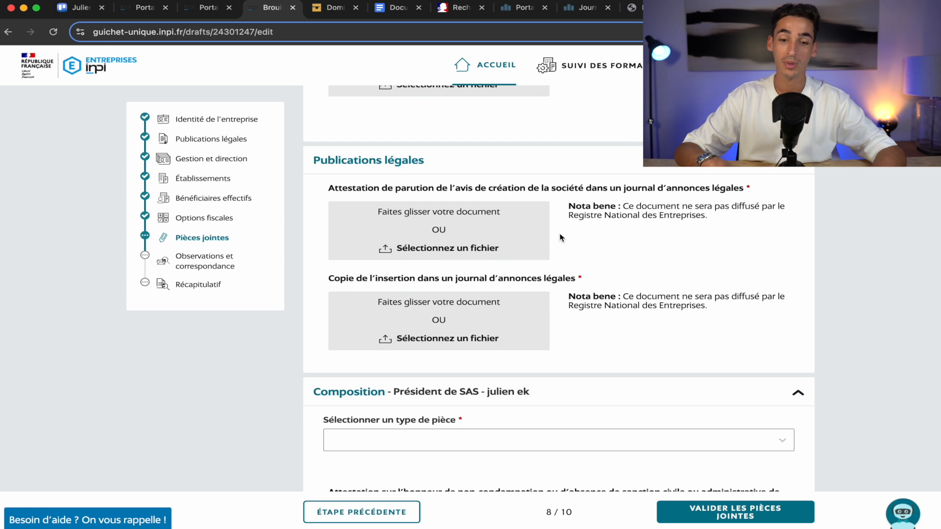
click(588, 9)
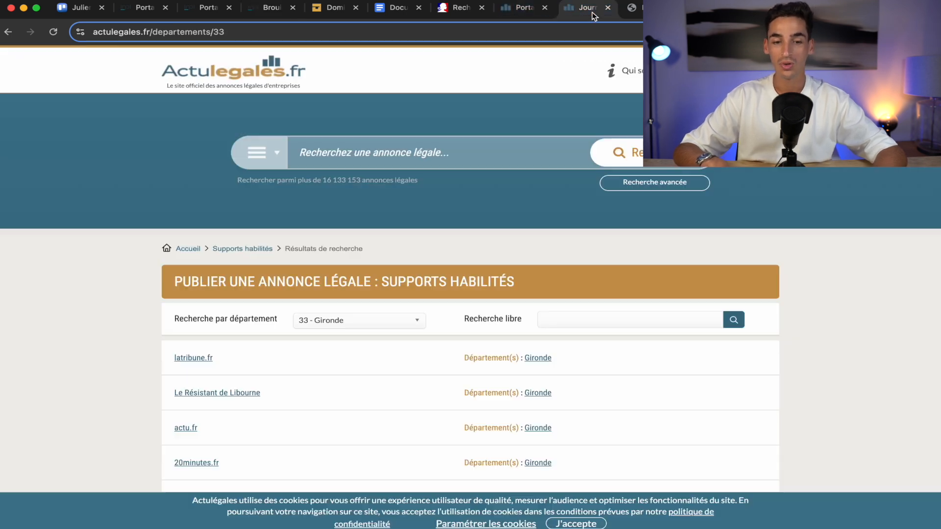
Review the 141,00 € HT SASU constitution notice order, then return to INPI attachments.
click(517, 9)
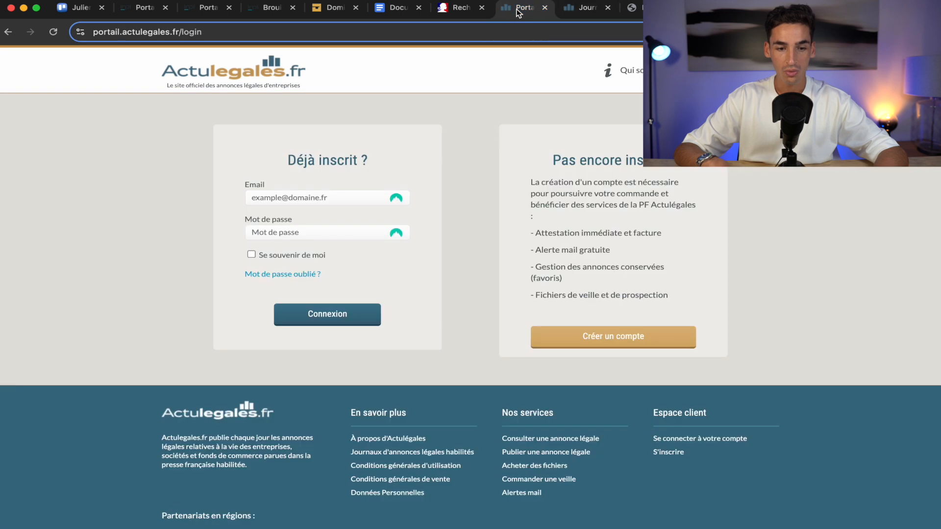
click(7, 33)
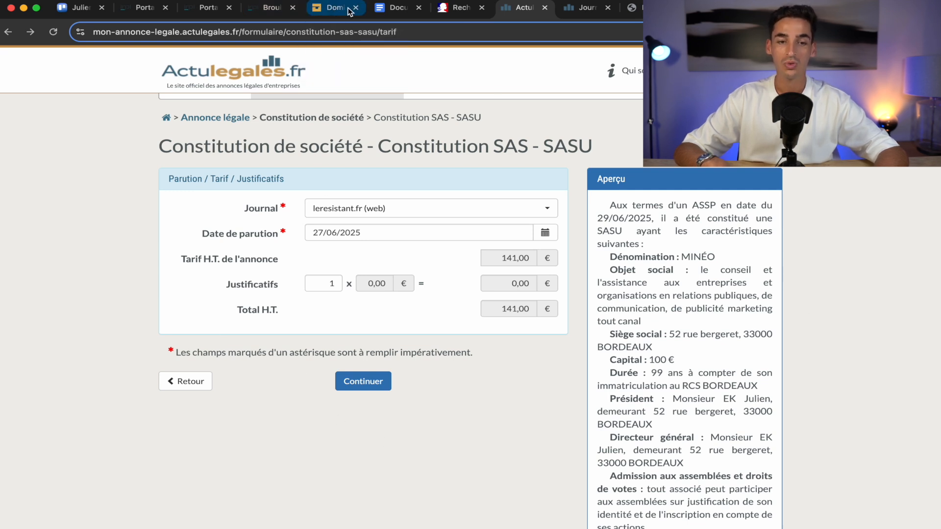
click(272, 7)
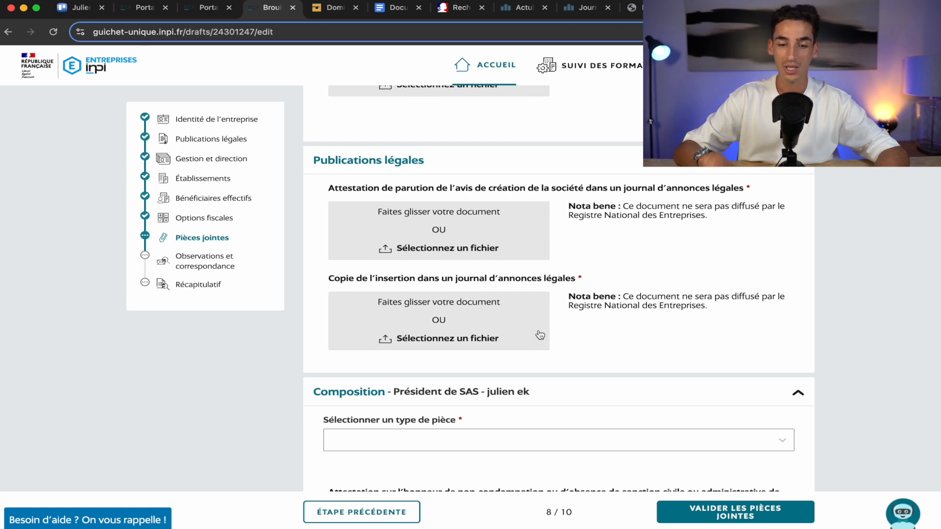
Set the president's ID document type to 'Copie du passeport en cours de validité'.
scroll(443, 323, down, 5)
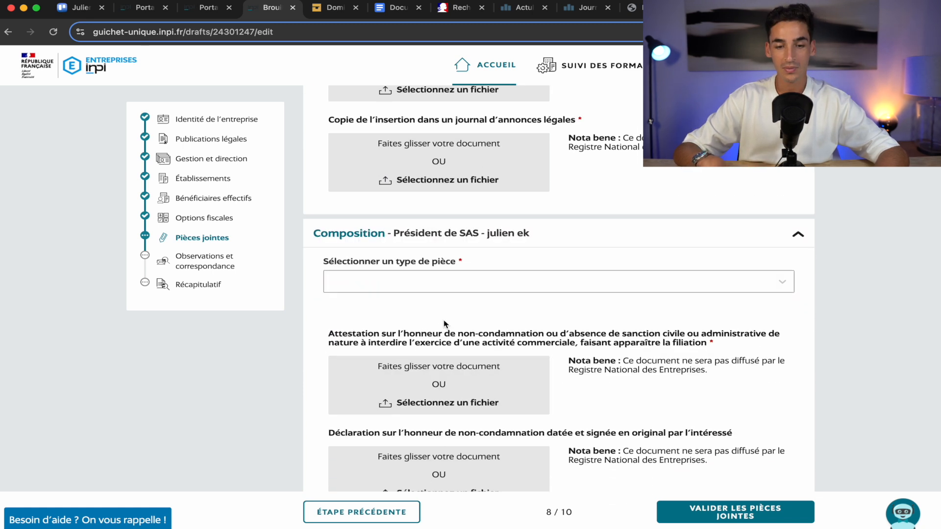
scroll(445, 324, down, 1)
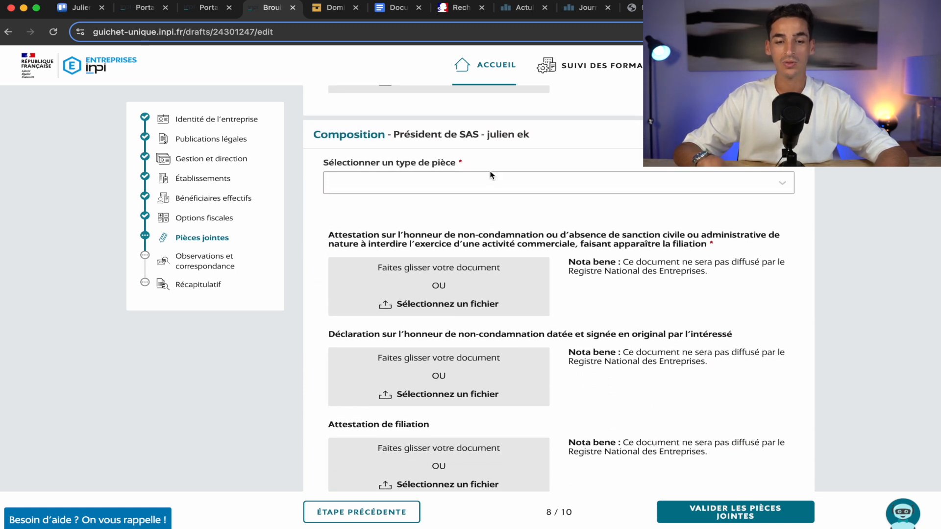
click(508, 185)
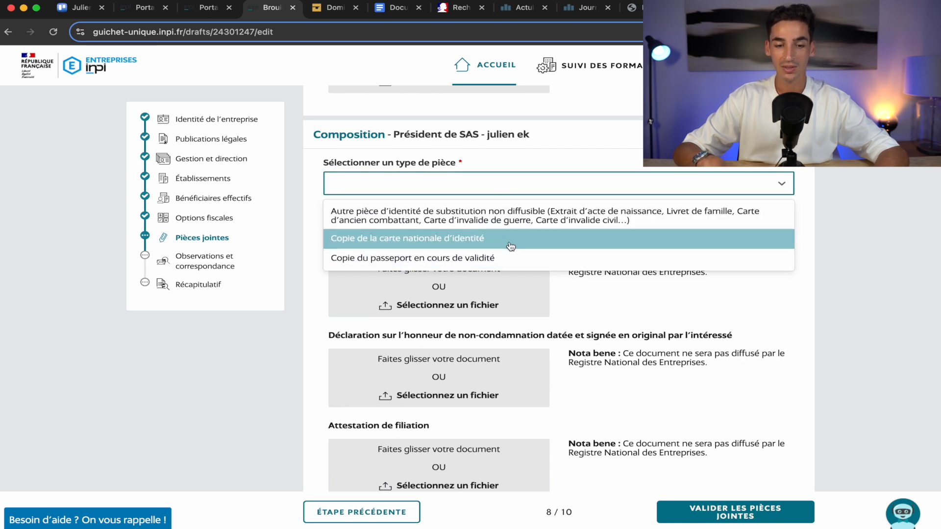
click(524, 259)
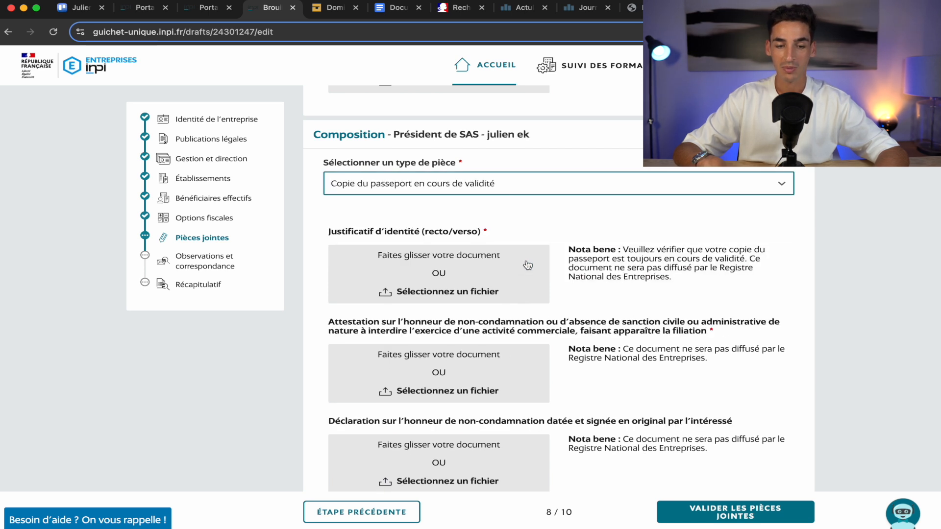
scroll(851, 252, down, 2)
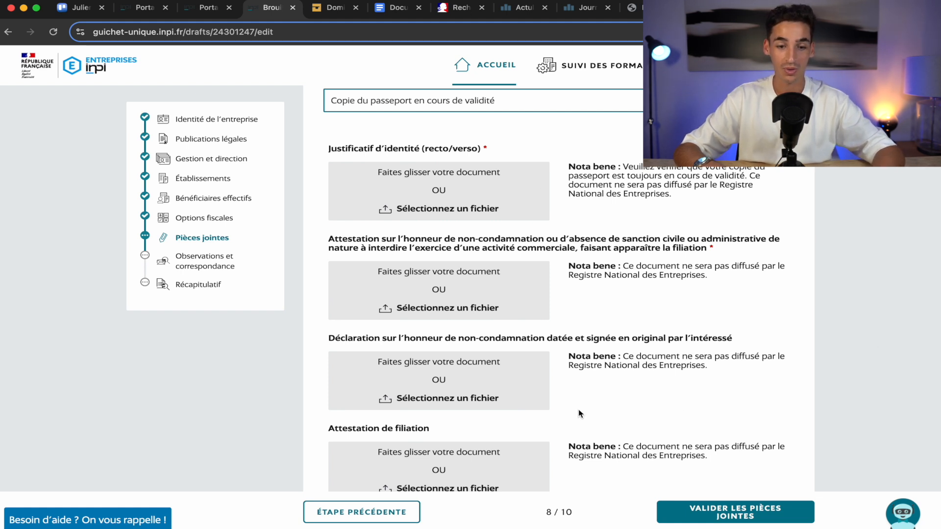
scroll(411, 288, down, 2)
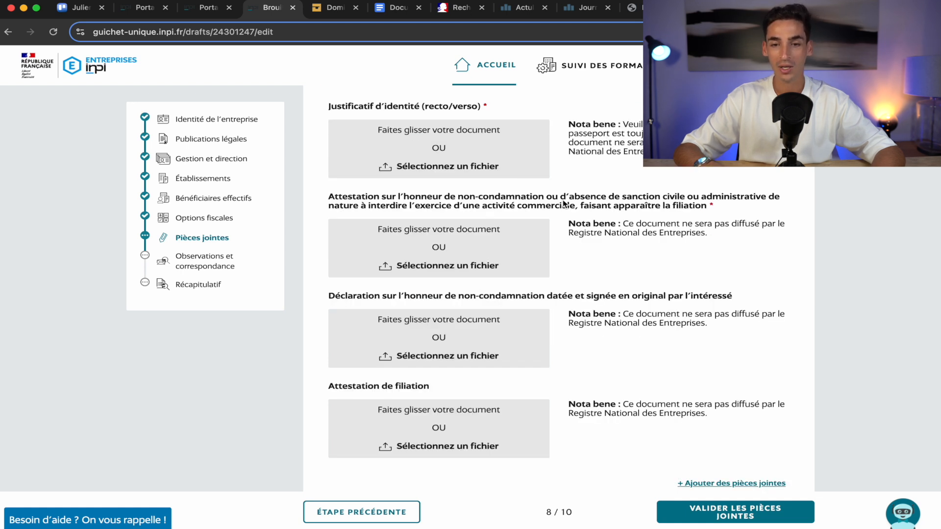
Bring up the Service-Public non-conviction declaration simulator and look over its title.
click(639, 9)
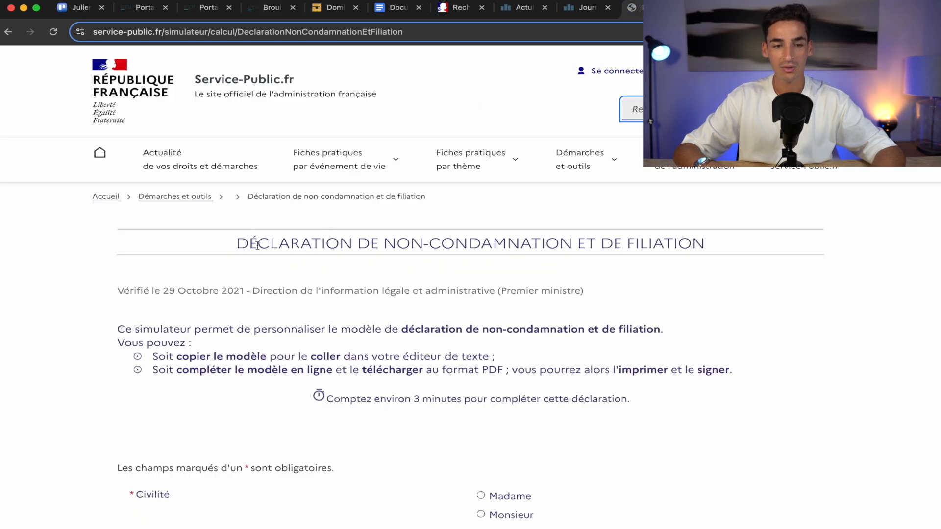
scroll(431, 316, down, 1)
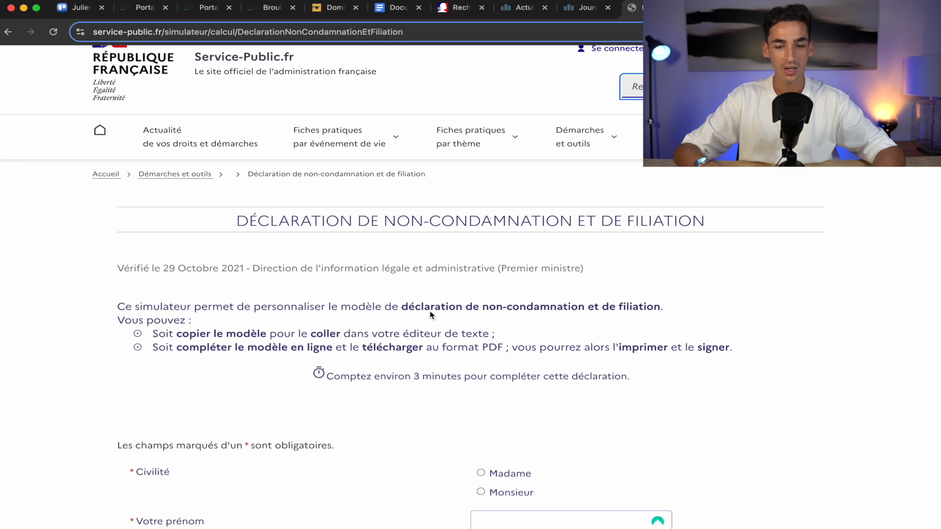
drag(584, 222, 730, 224)
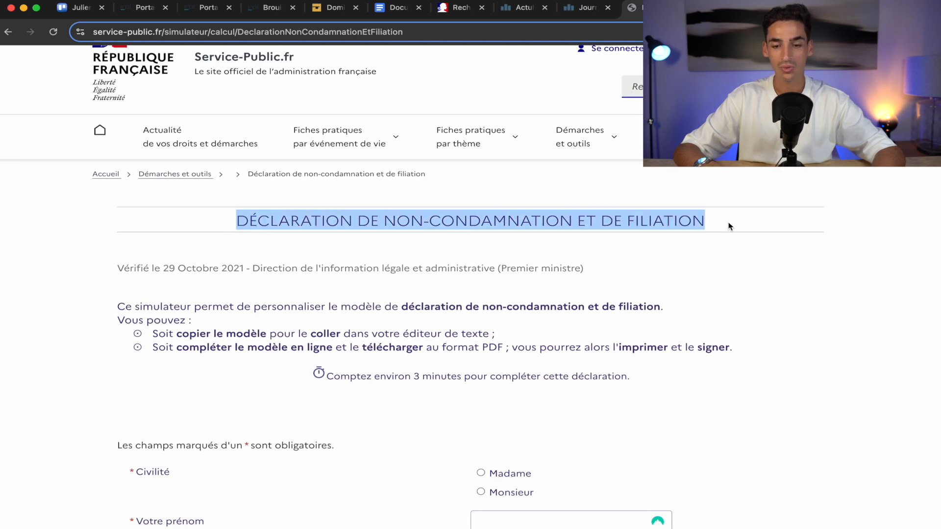
click(619, 248)
scroll(619, 248, down, 12)
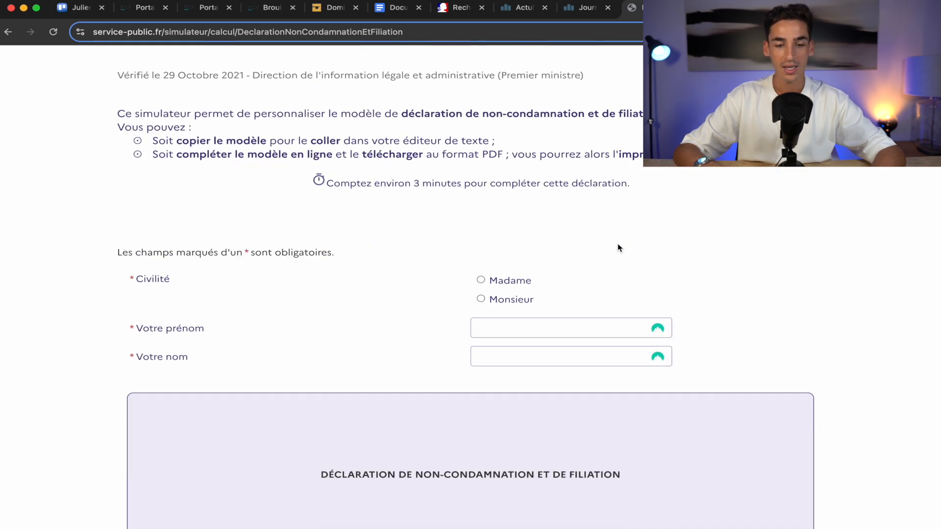
scroll(618, 247, up, 1)
scroll(618, 245, up, 2)
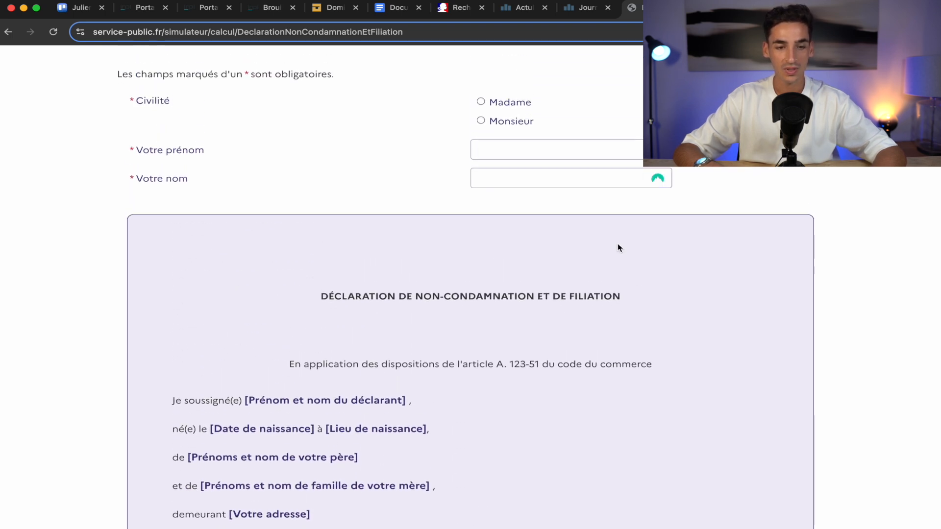
Select Monsieur, enter the declarant's first and last name, and return to INPI.
click(494, 122)
click(490, 150)
text(j)
key(Tab)
text(ek)
scroll(352, 192, down, 5)
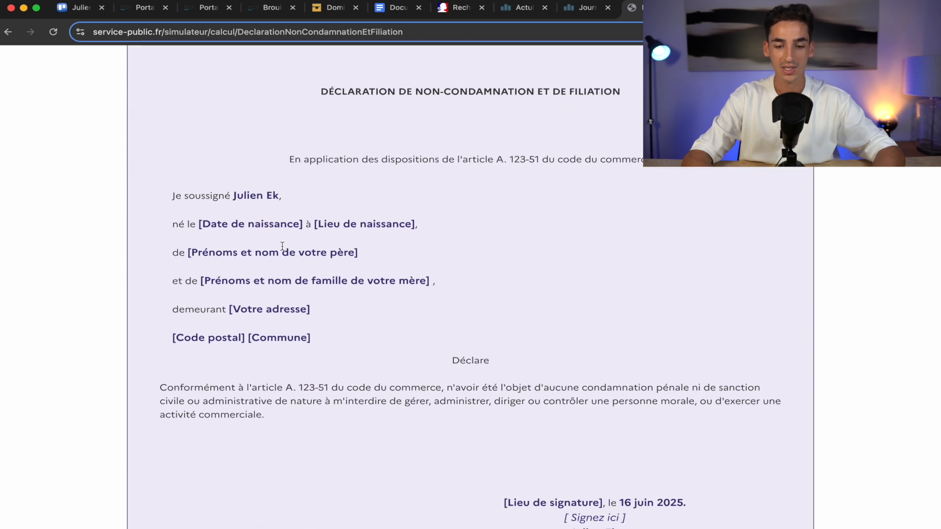
scroll(326, 447, down, 8)
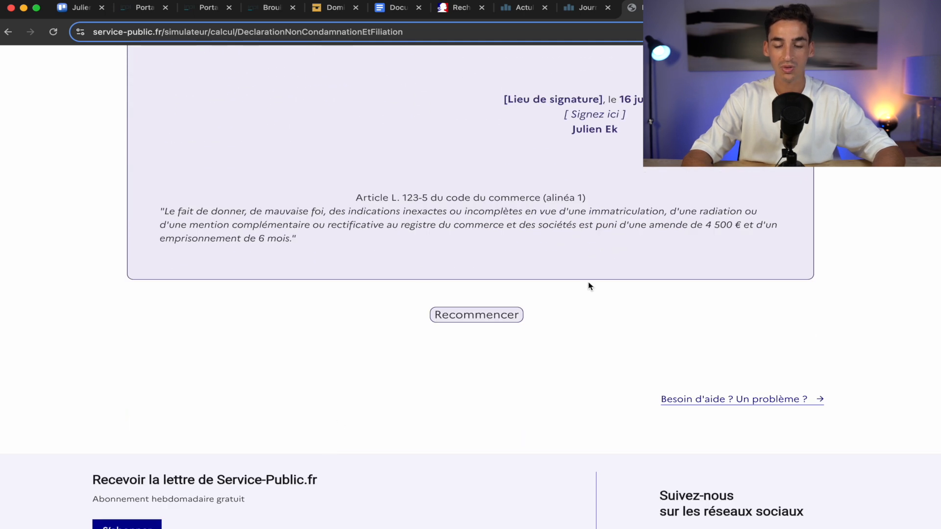
scroll(588, 285, up, 15)
scroll(589, 286, up, 3)
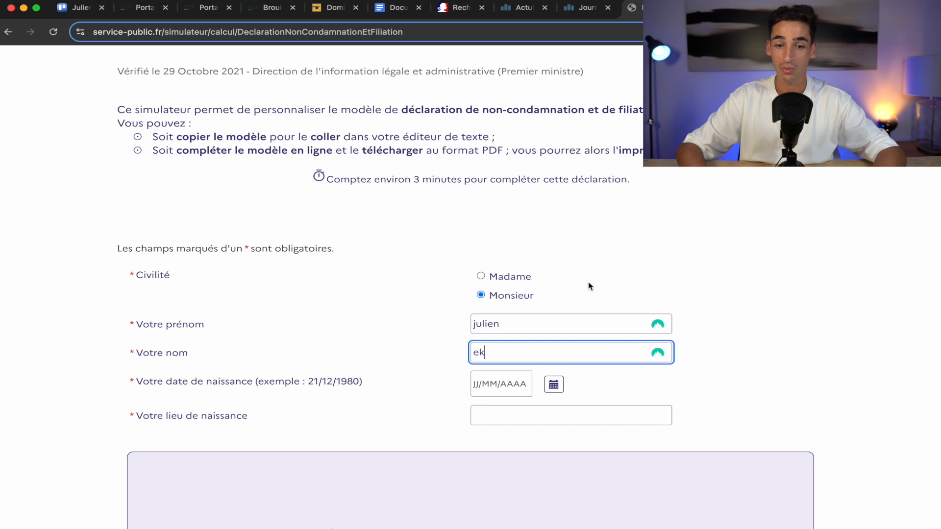
click(274, 7)
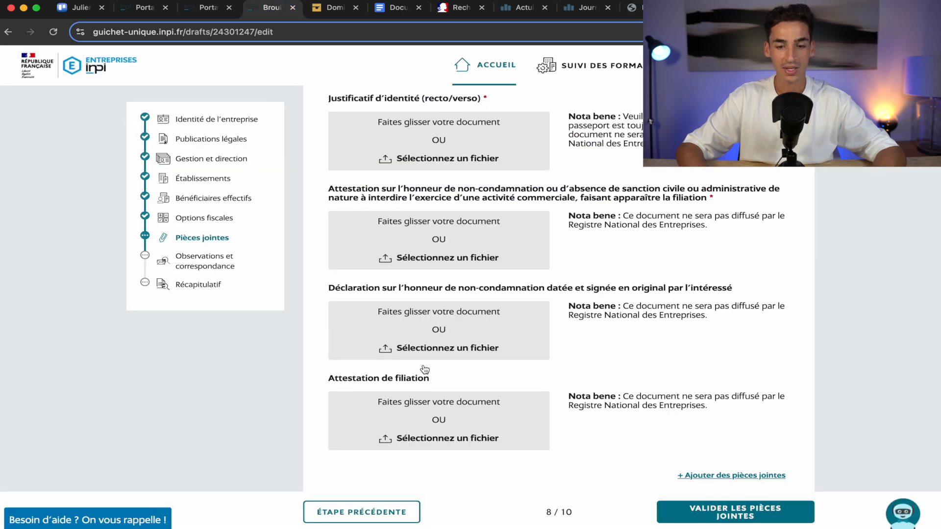
scroll(425, 370, down, 2)
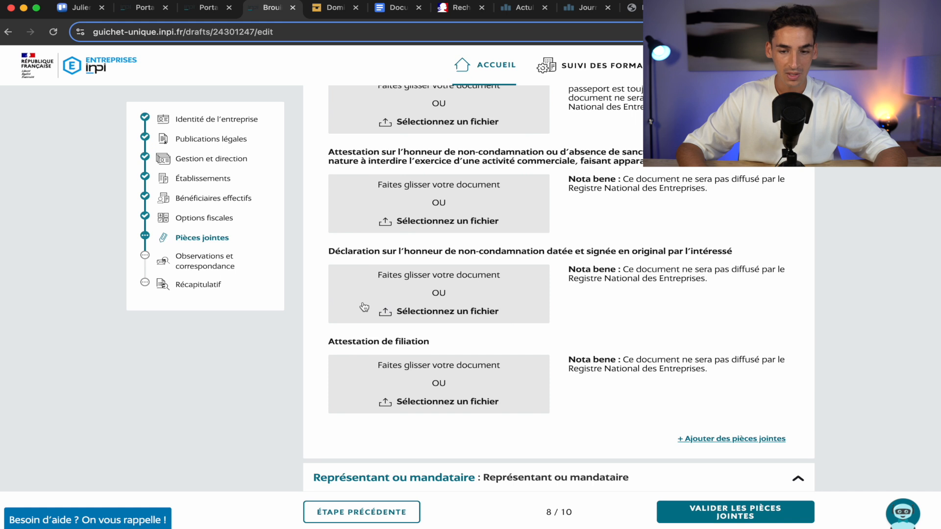
scroll(485, 302, down, 2)
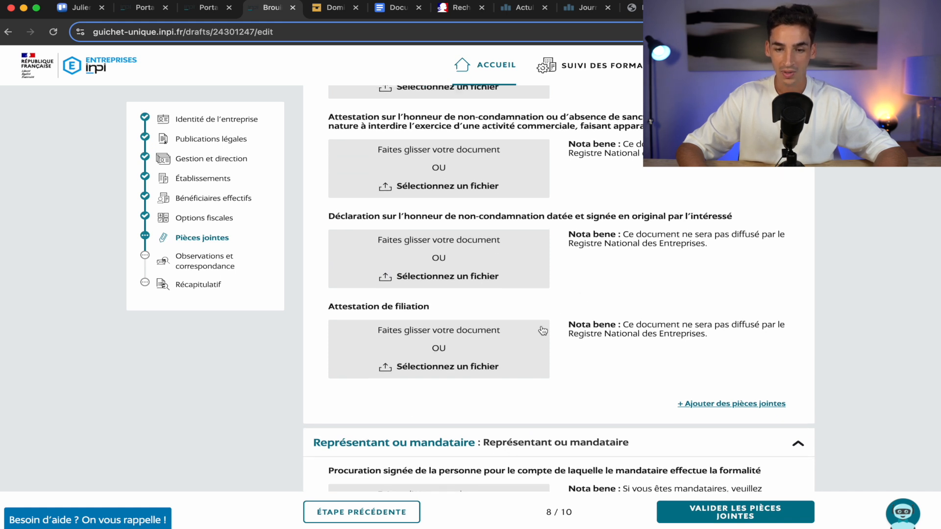
scroll(543, 314, up, 1)
scroll(449, 343, up, 3)
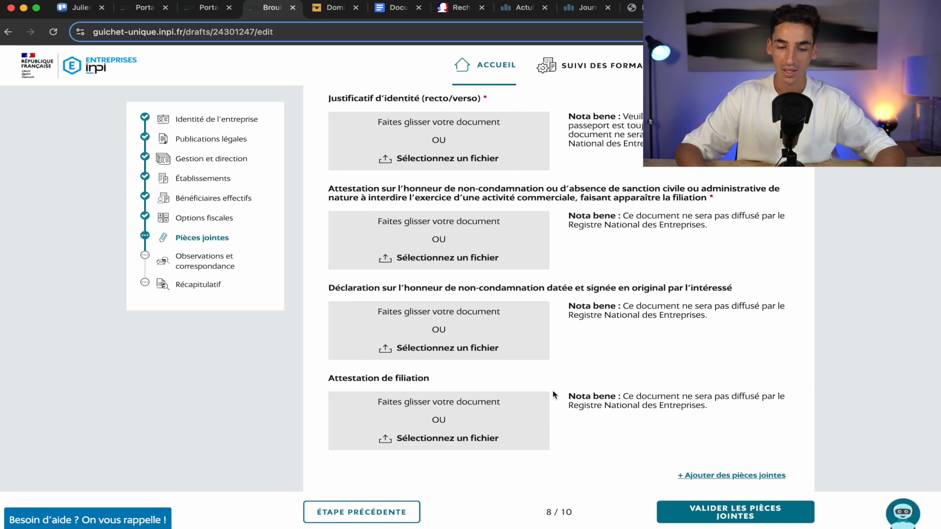
scroll(637, 402, down, 3)
scroll(637, 401, down, 5)
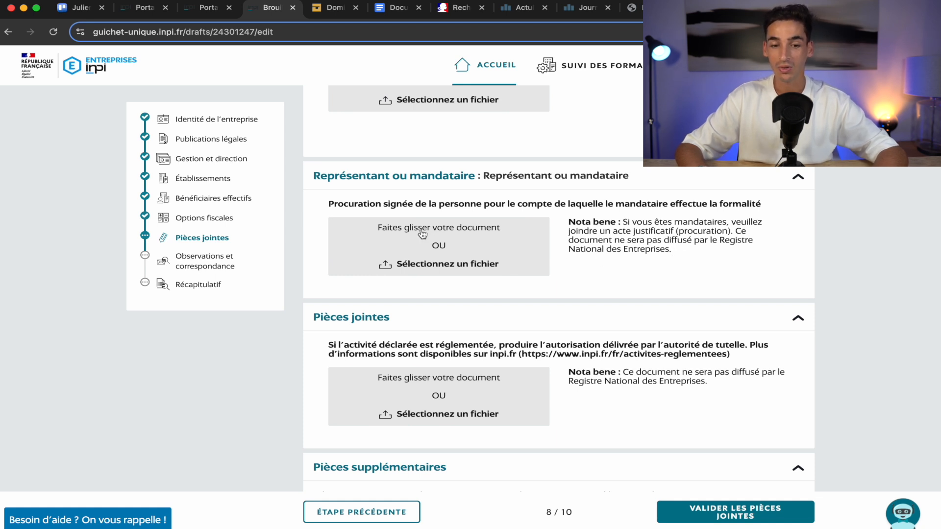
scroll(556, 252, down, 3)
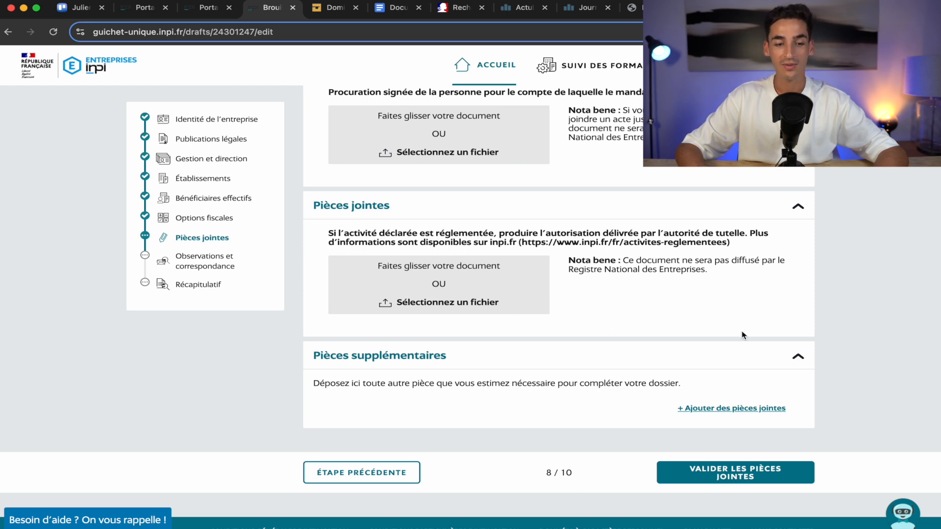
Move to step 9/10, Observations et correspondance, and look over its empty fields.
click(206, 264)
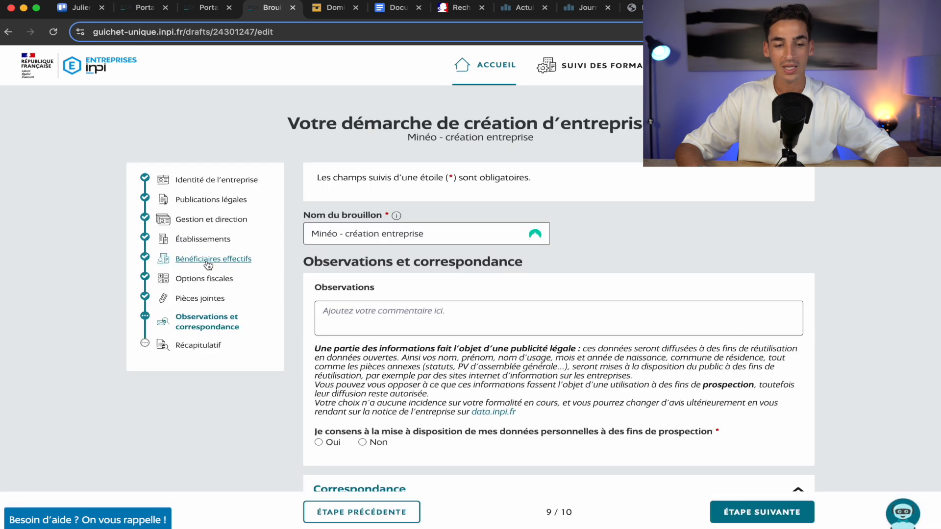
scroll(397, 355, down, 3)
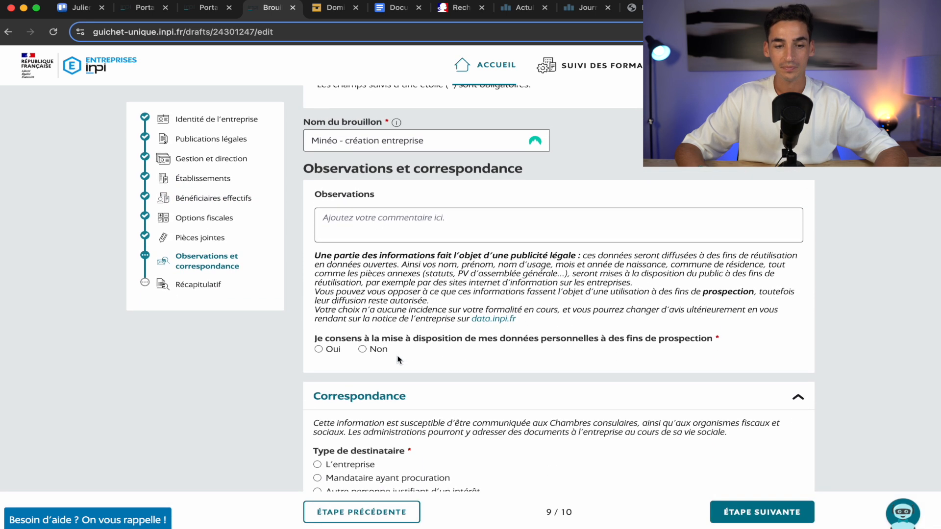
click(468, 231)
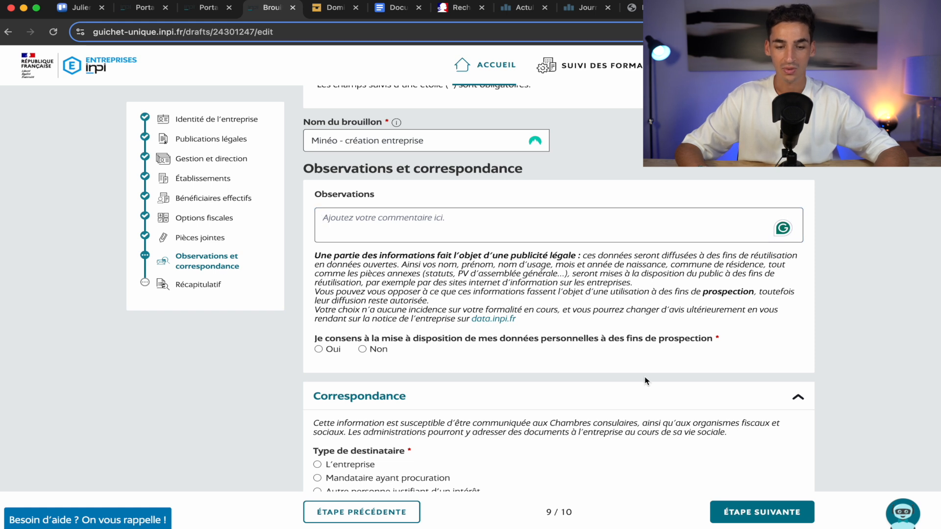
scroll(645, 377, down, 5)
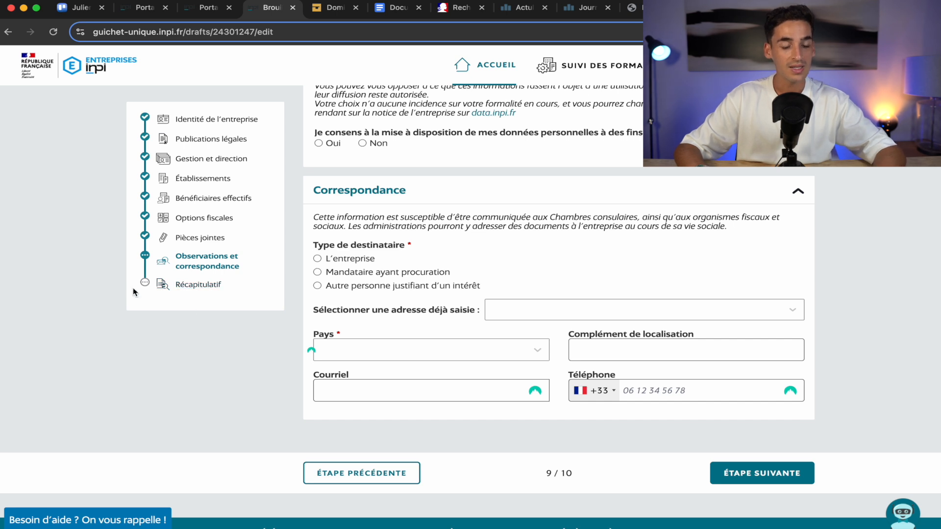
scroll(227, 306, up, 6)
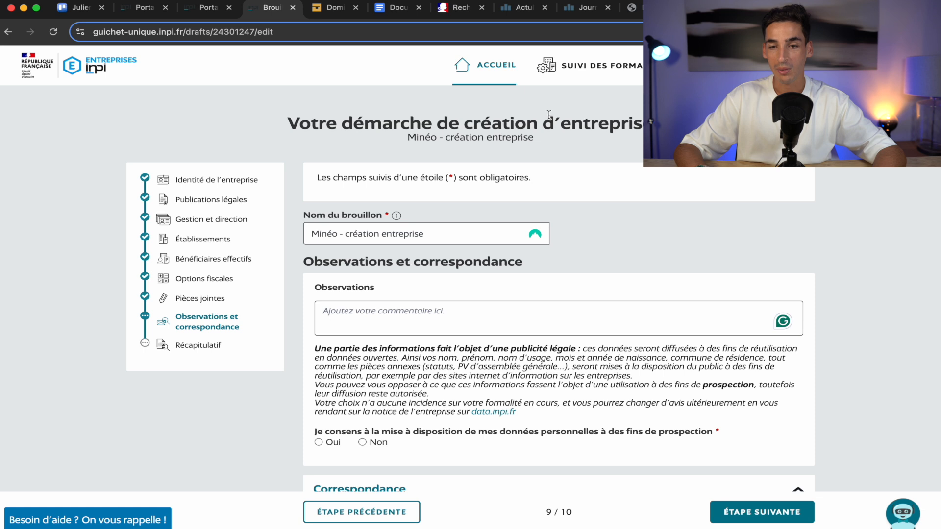
Bring up LegalPlace's Créez votre SASU page via the packs tab.
click(711, 8)
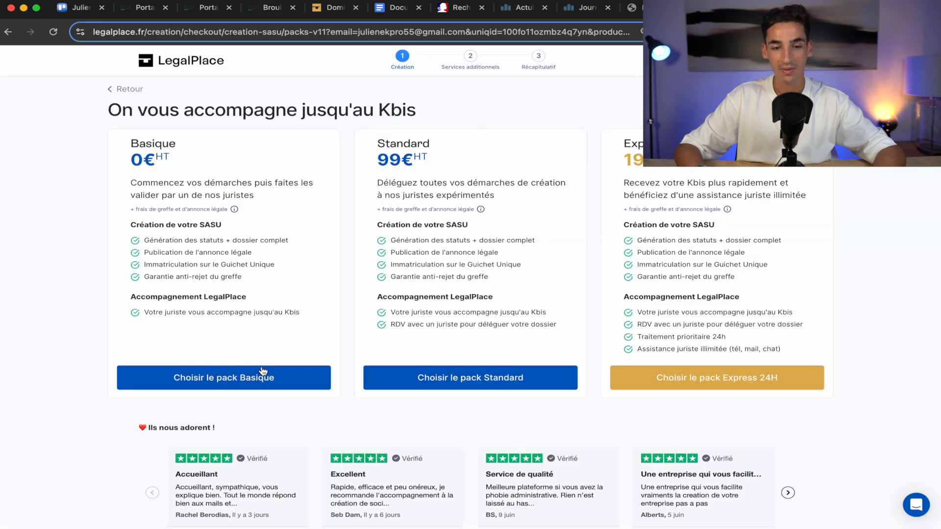
click(774, 8)
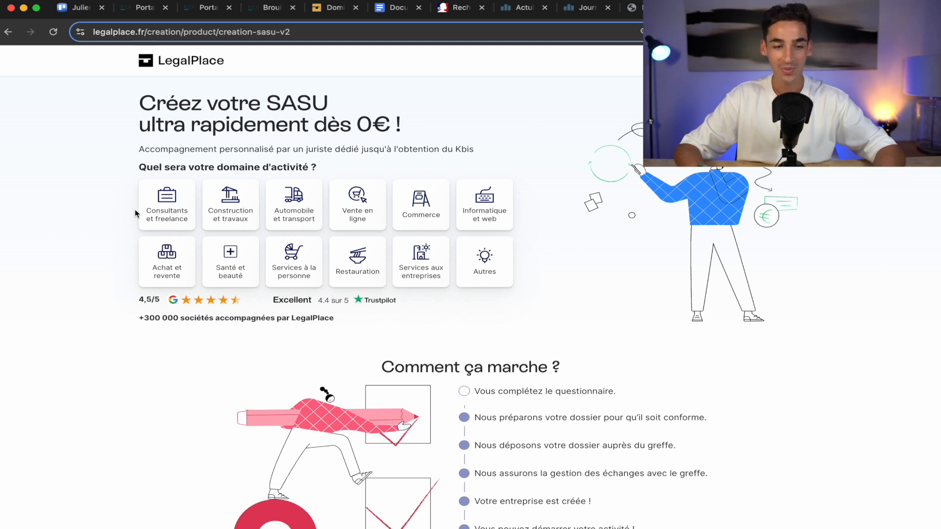
Answer Consultants et freelance, ASAP start, name Minéo, Informatique & web, individual sole-partner president.
click(165, 207)
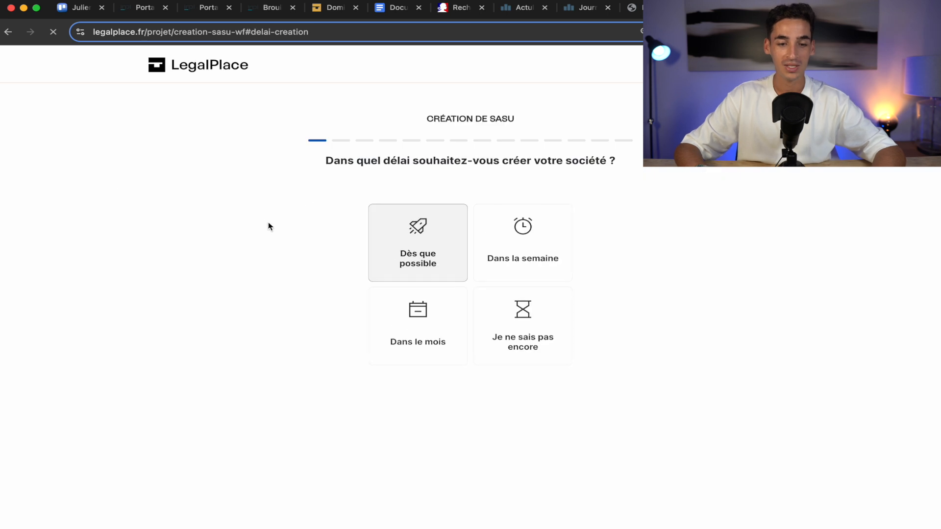
click(399, 234)
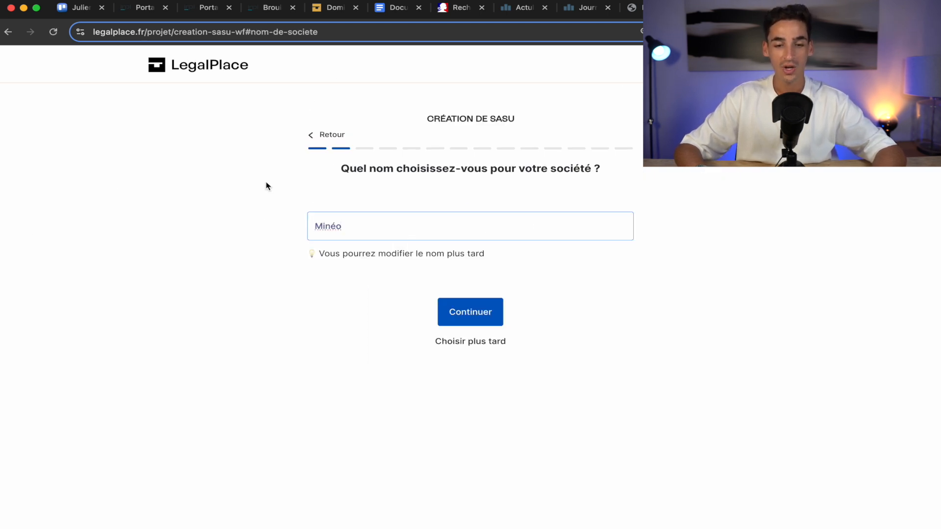
click(471, 321)
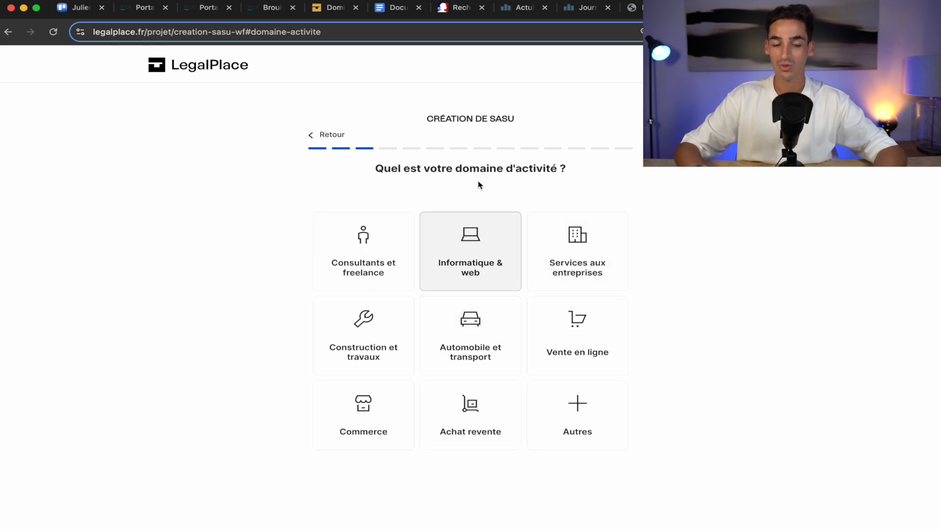
click(480, 240)
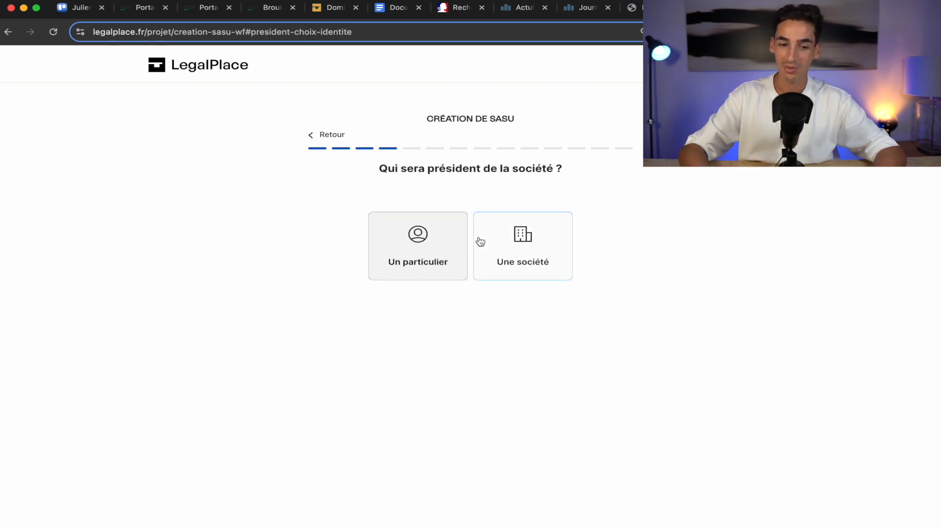
click(405, 242)
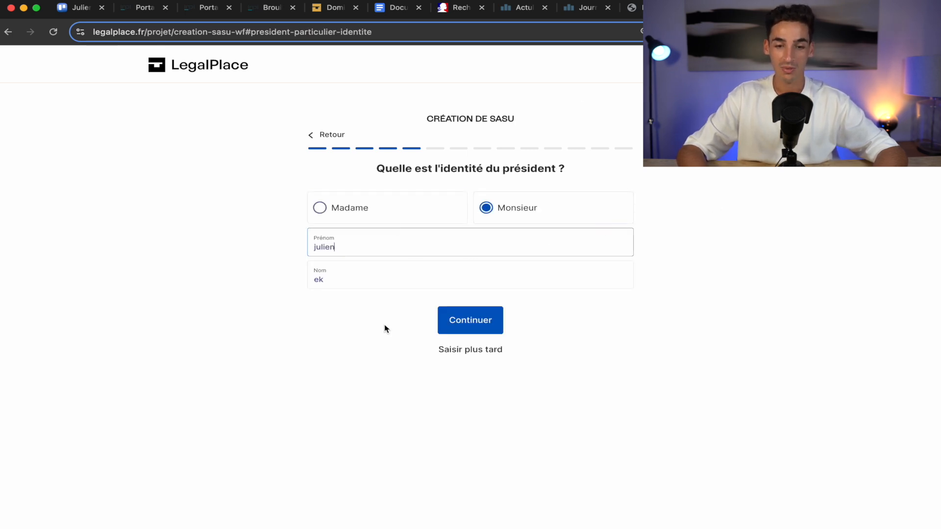
click(465, 328)
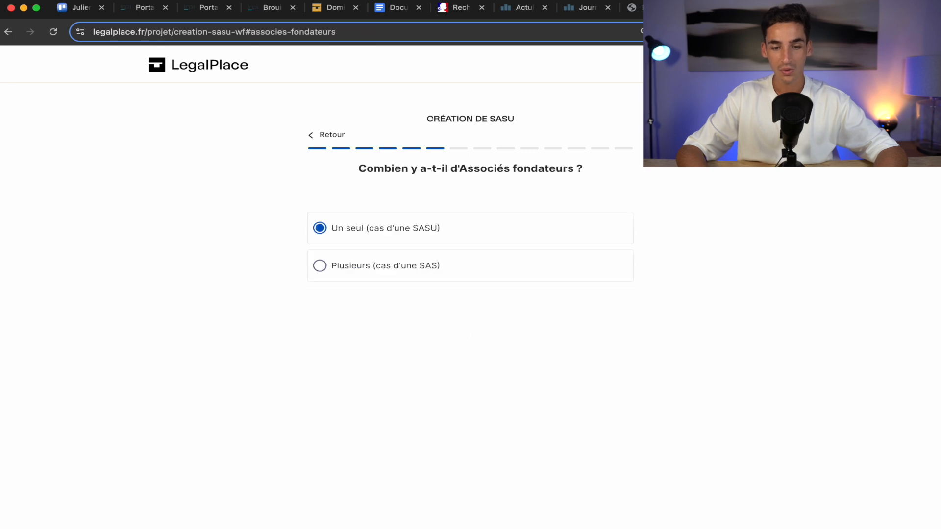
click(462, 231)
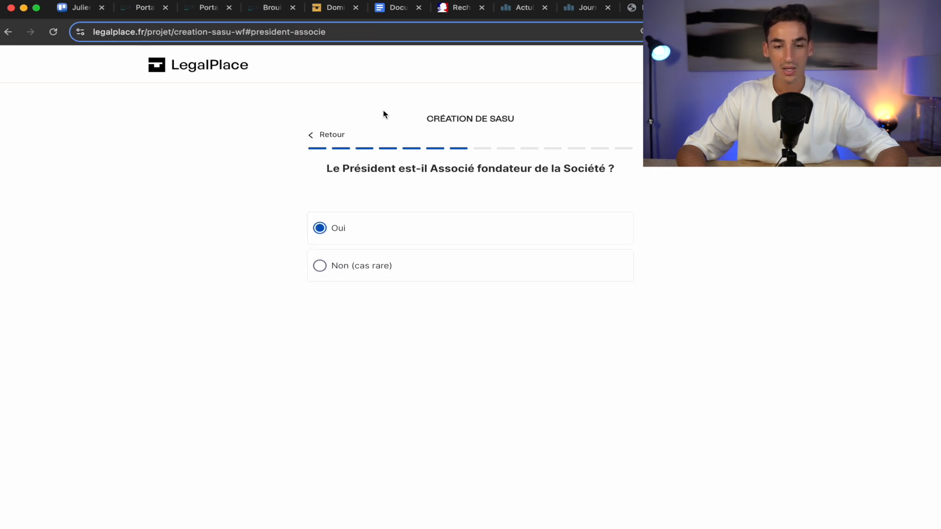
click(379, 227)
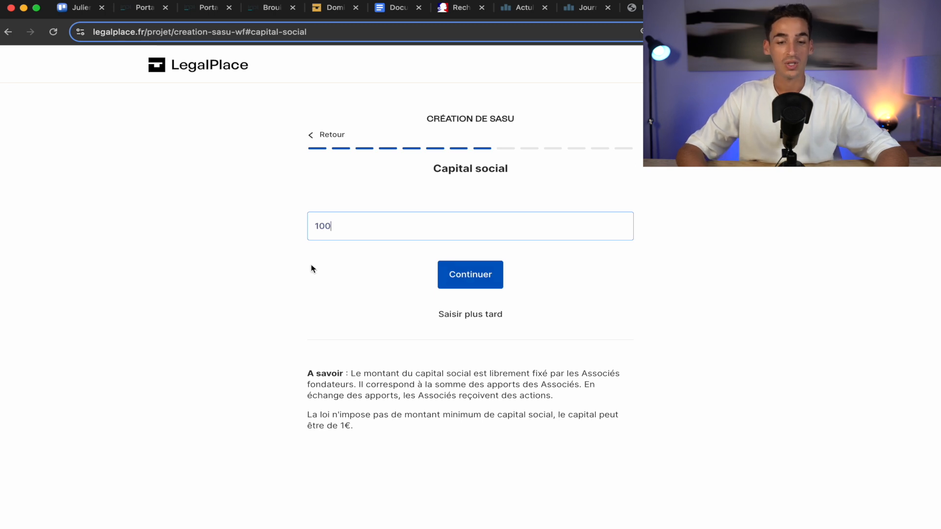
Set capital 100, LegalPlace domiciliation, no accountant, confirm contact details, delegate all formalities.
click(450, 276)
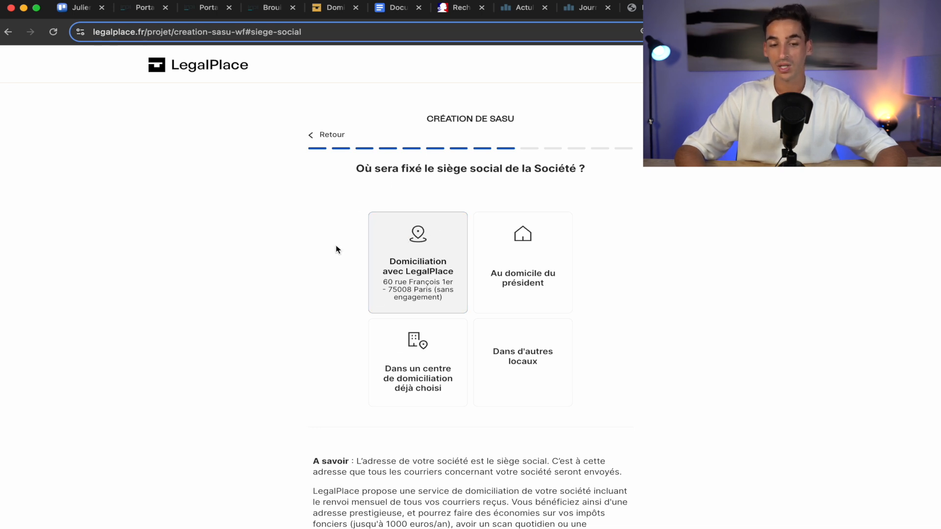
click(403, 246)
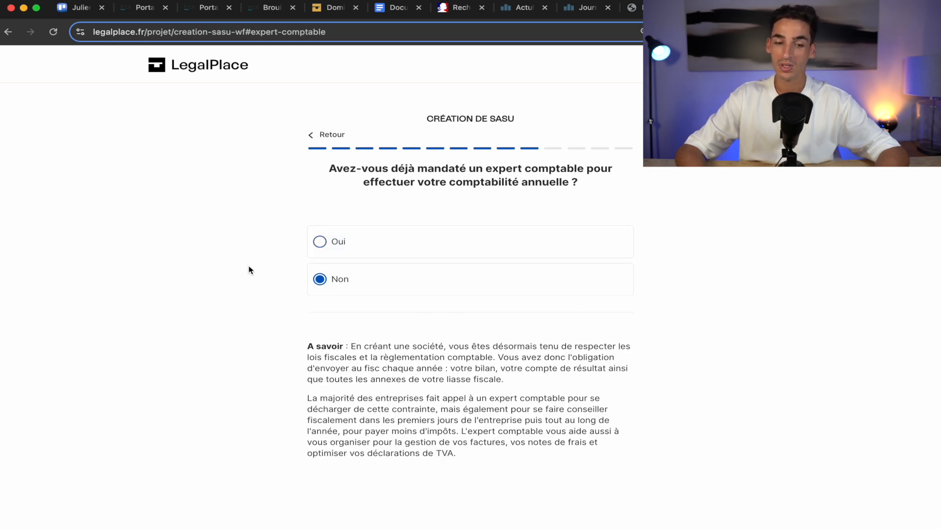
click(370, 288)
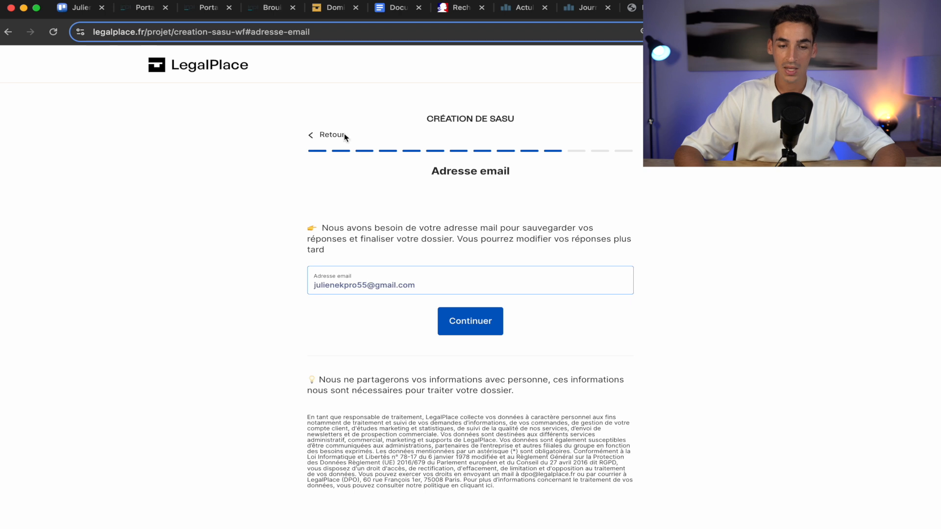
click(477, 330)
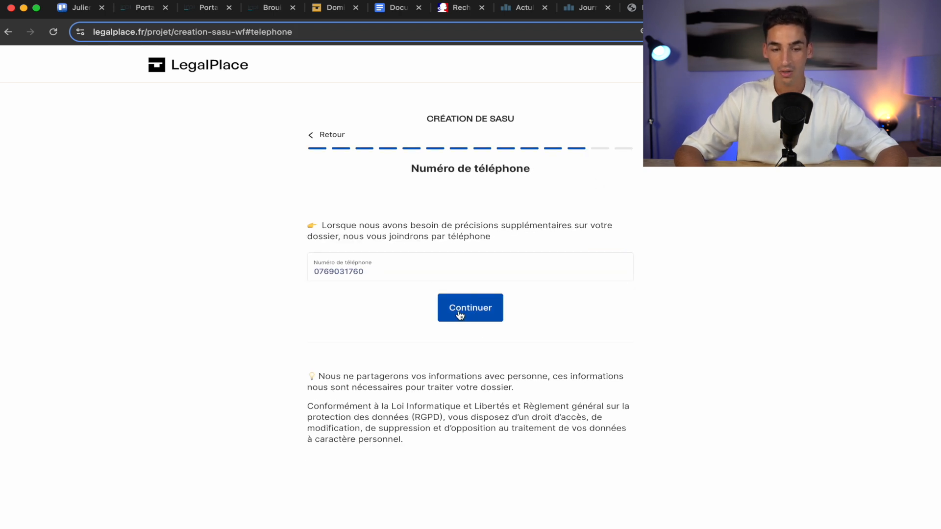
click(461, 314)
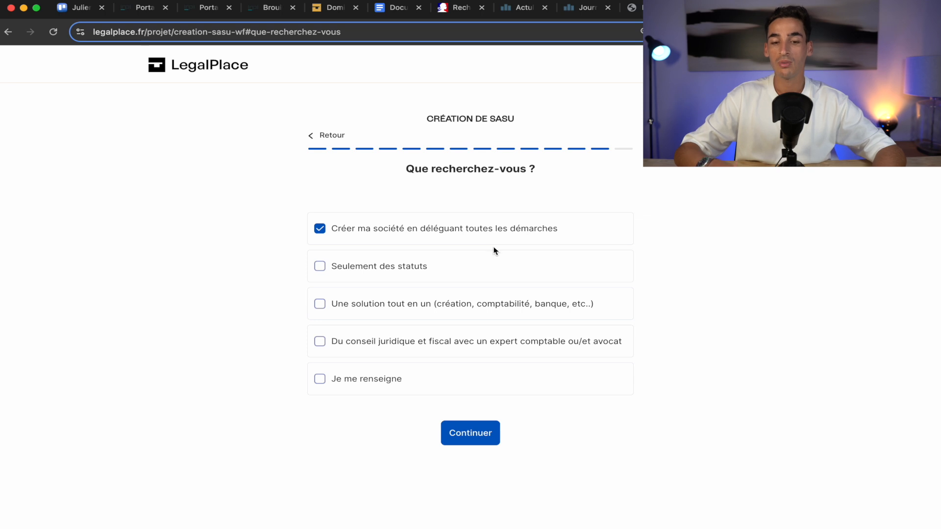
click(495, 437)
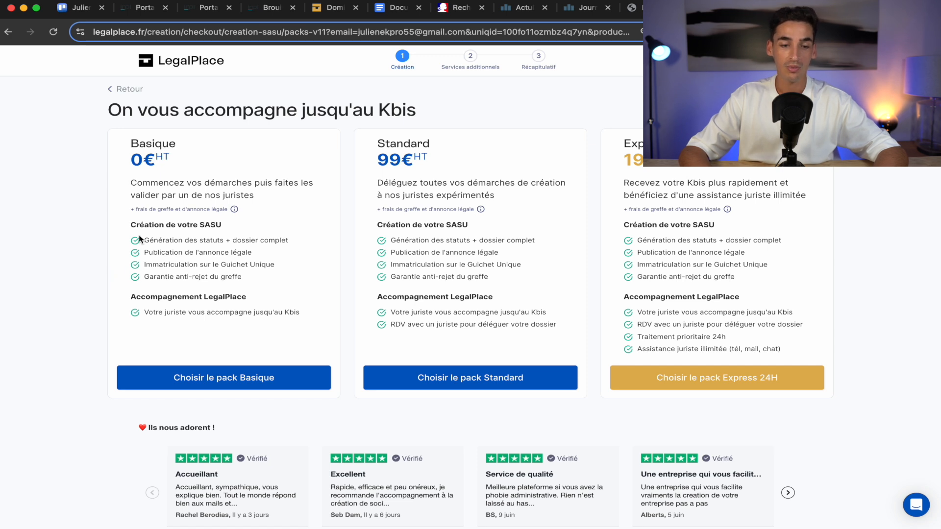
drag(144, 240, 291, 293)
click(292, 293)
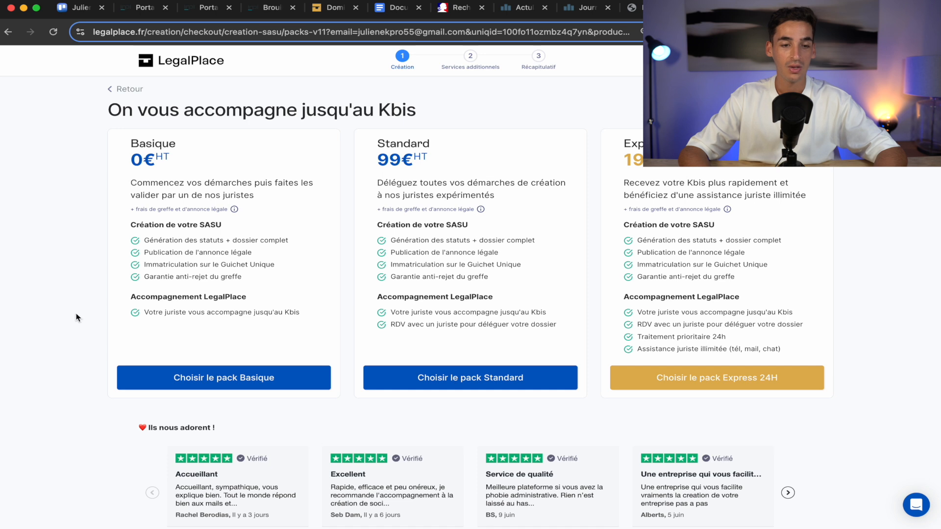
Pick the Basique pack and add the ComptaPlace accountant offer on annual billing.
click(230, 383)
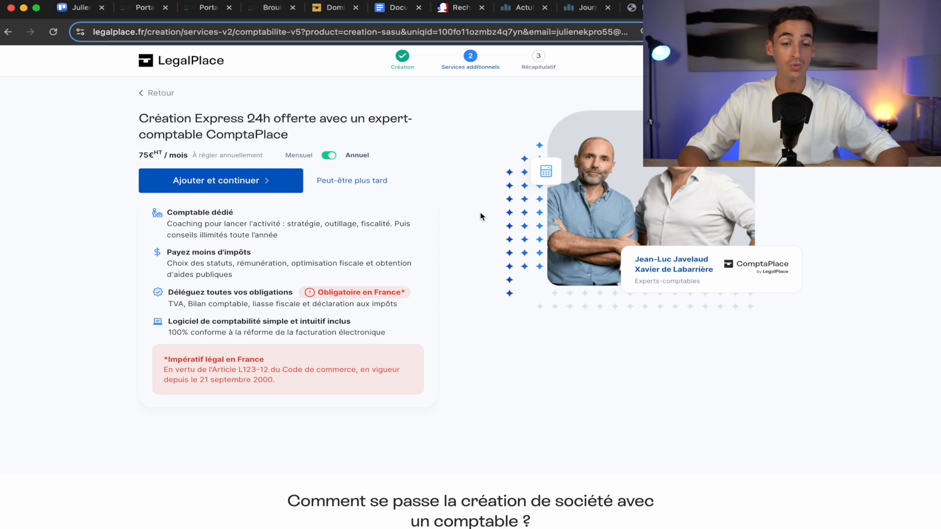
click(329, 157)
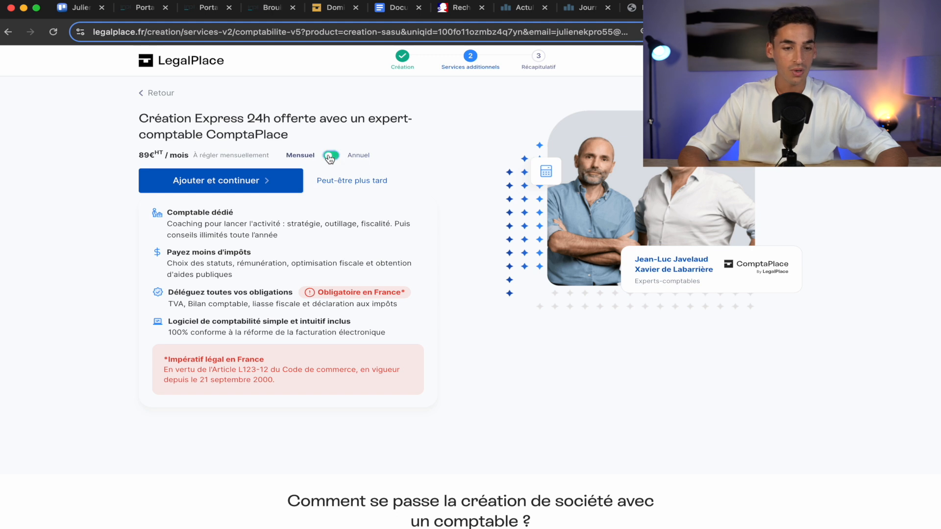
click(330, 157)
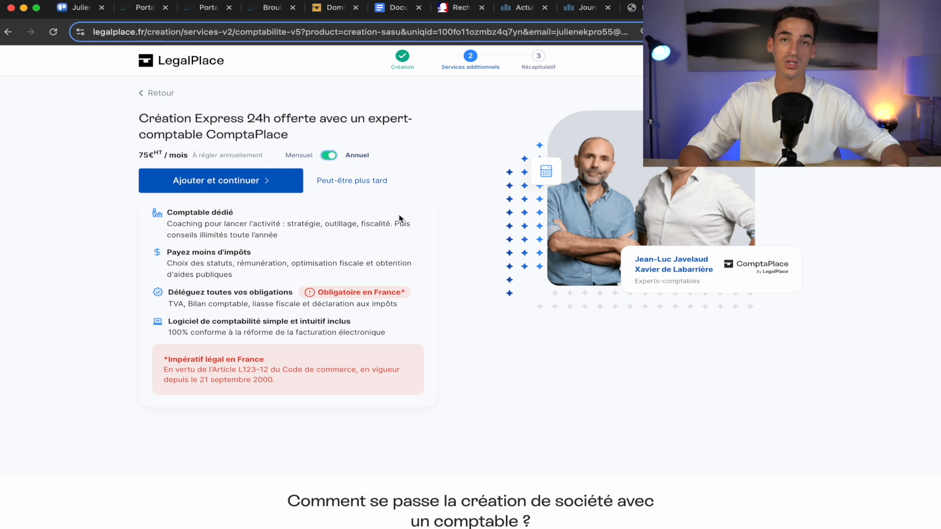
click(199, 185)
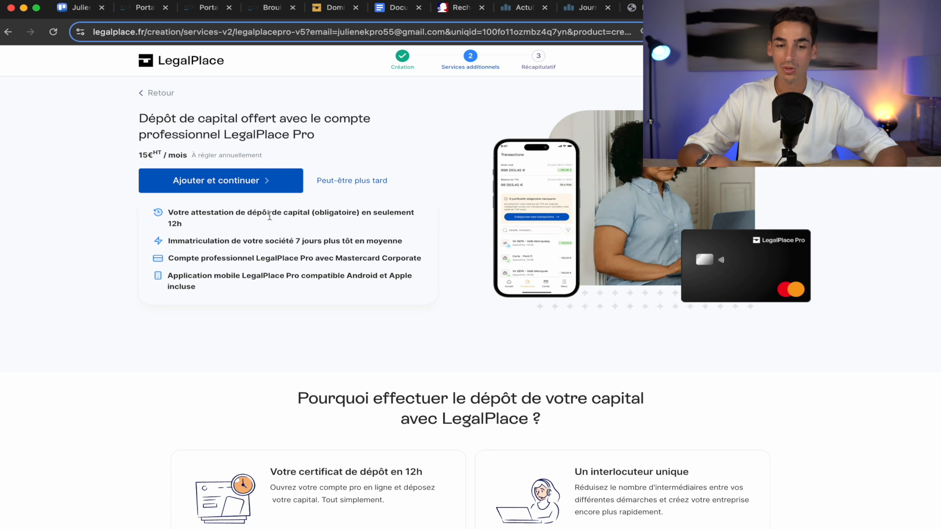
Add the LegalPlace Pro account with capital deposit and Paris domiciliation, and skip legal-obligations support.
scroll(357, 433, down, 5)
scroll(355, 434, up, 5)
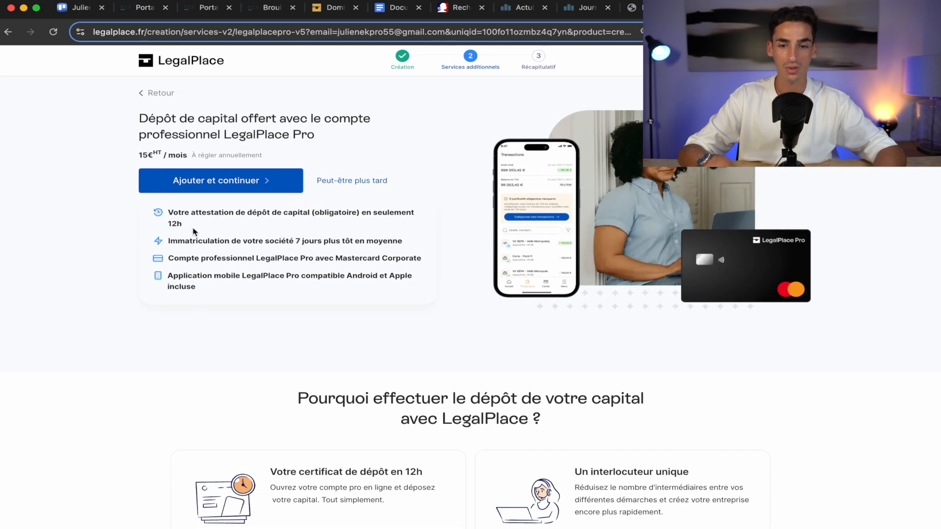
click(223, 185)
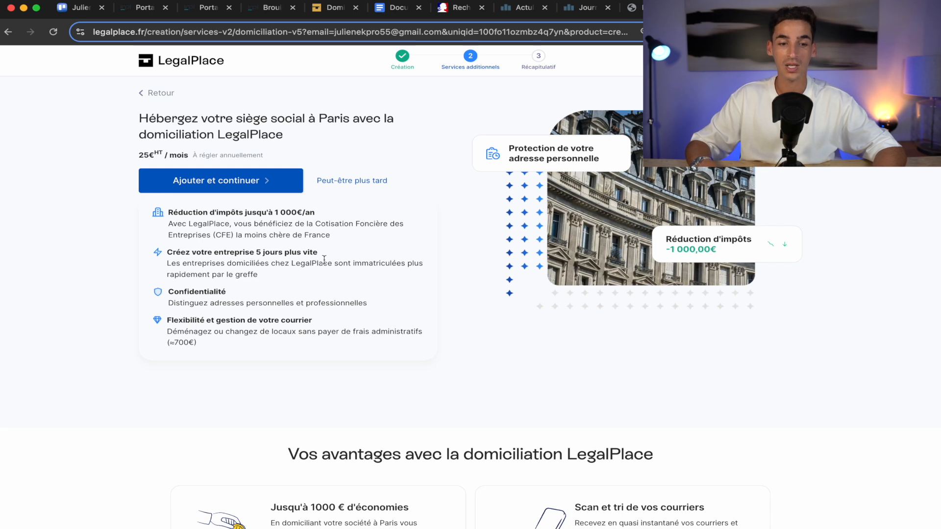
click(213, 183)
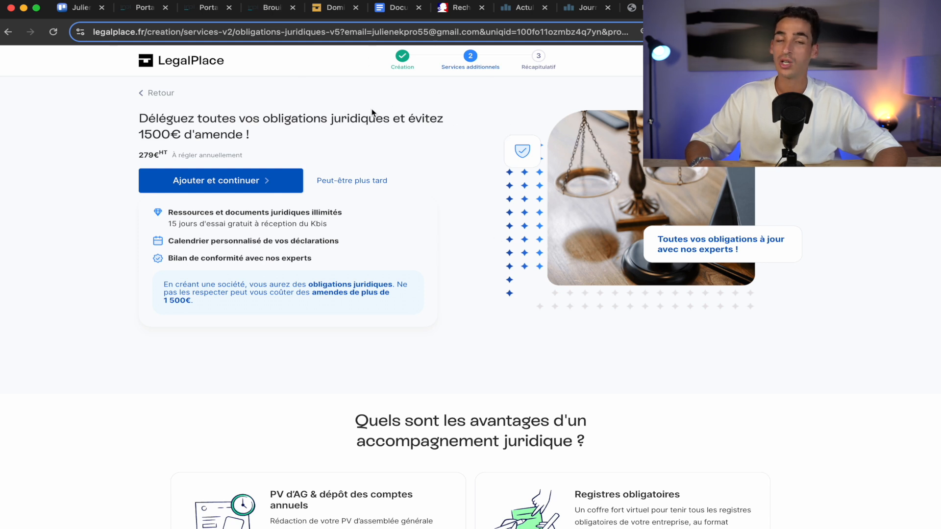
click(353, 182)
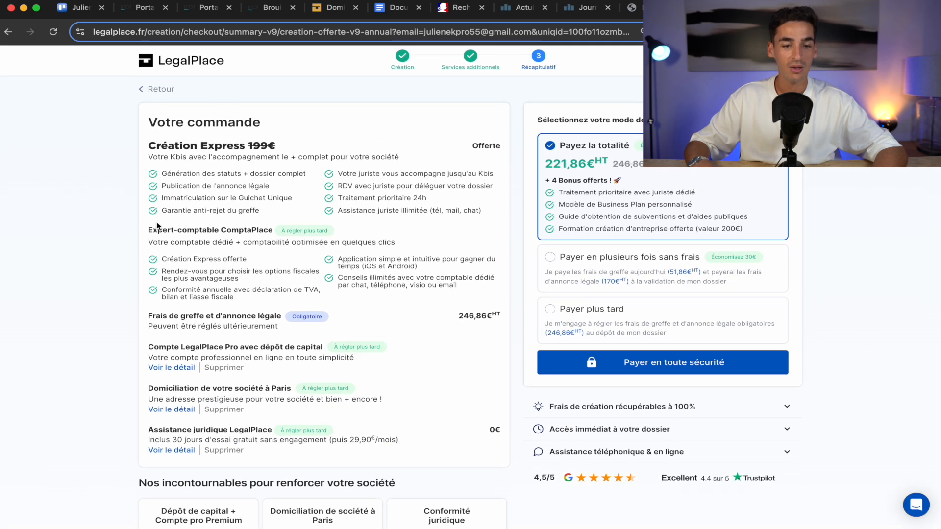
Remove the Assistance juridique LegalPlace free-trial line from the Votre commande list.
scroll(196, 263, down, 2)
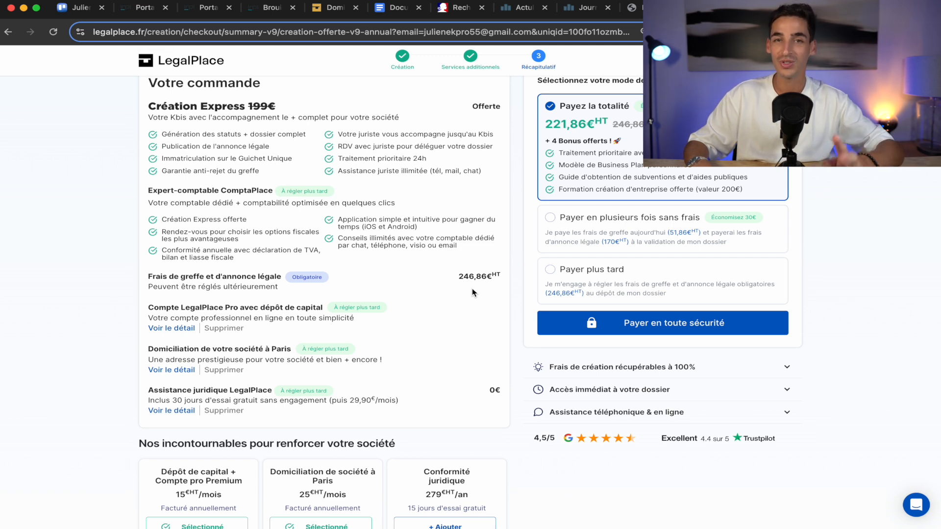
scroll(333, 315, down, 1)
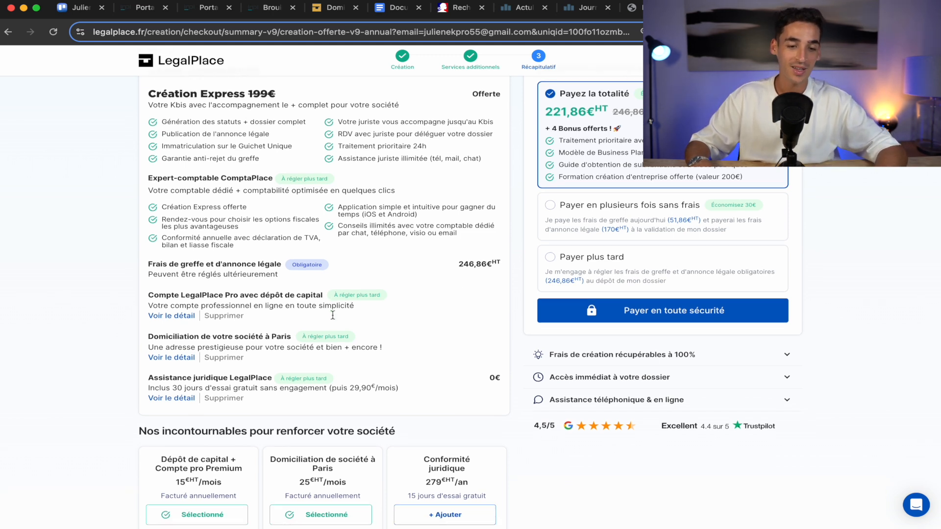
click(223, 399)
scroll(458, 310, up, 2)
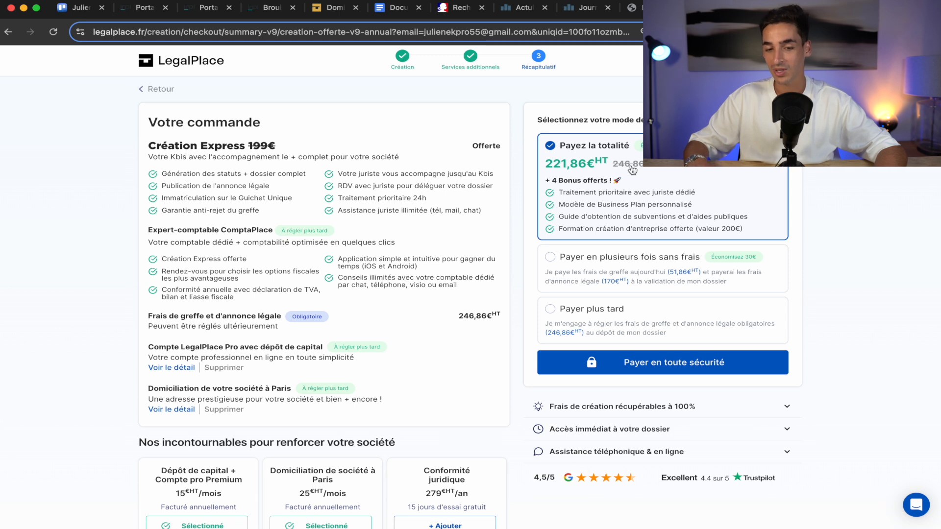
Open the 266,23 € order-summary payment popup and enter the discount code in the reduction field.
click(677, 373)
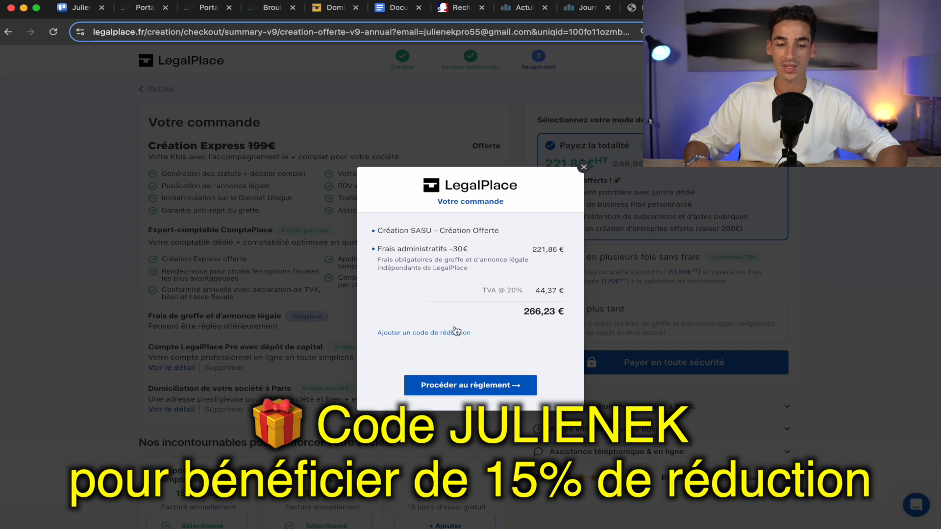
click(405, 333)
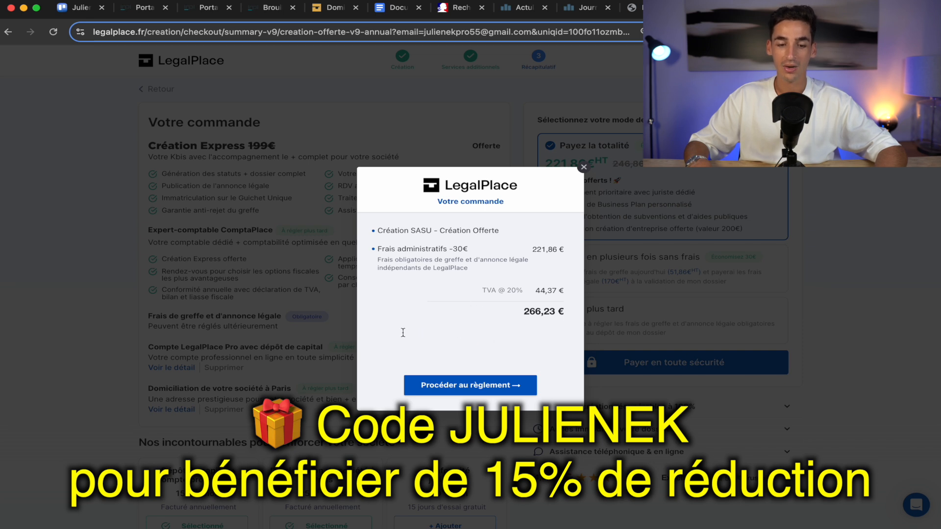
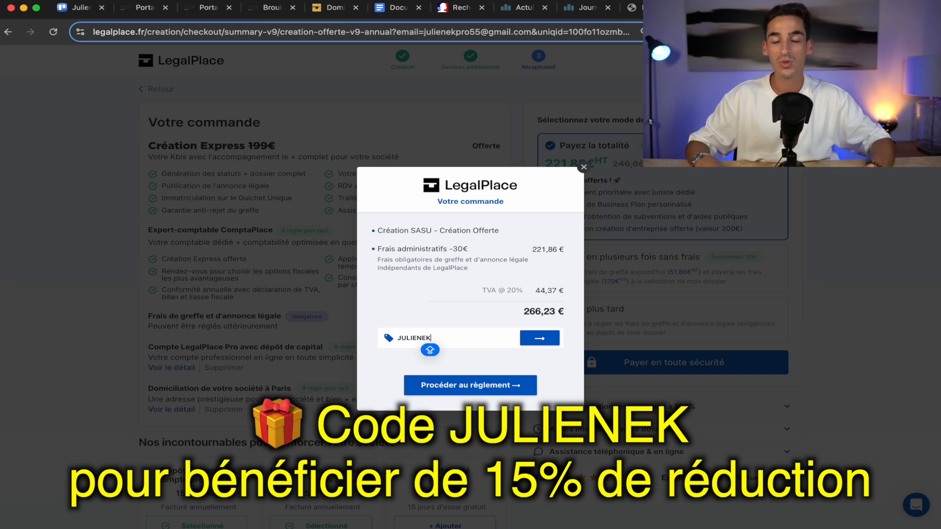